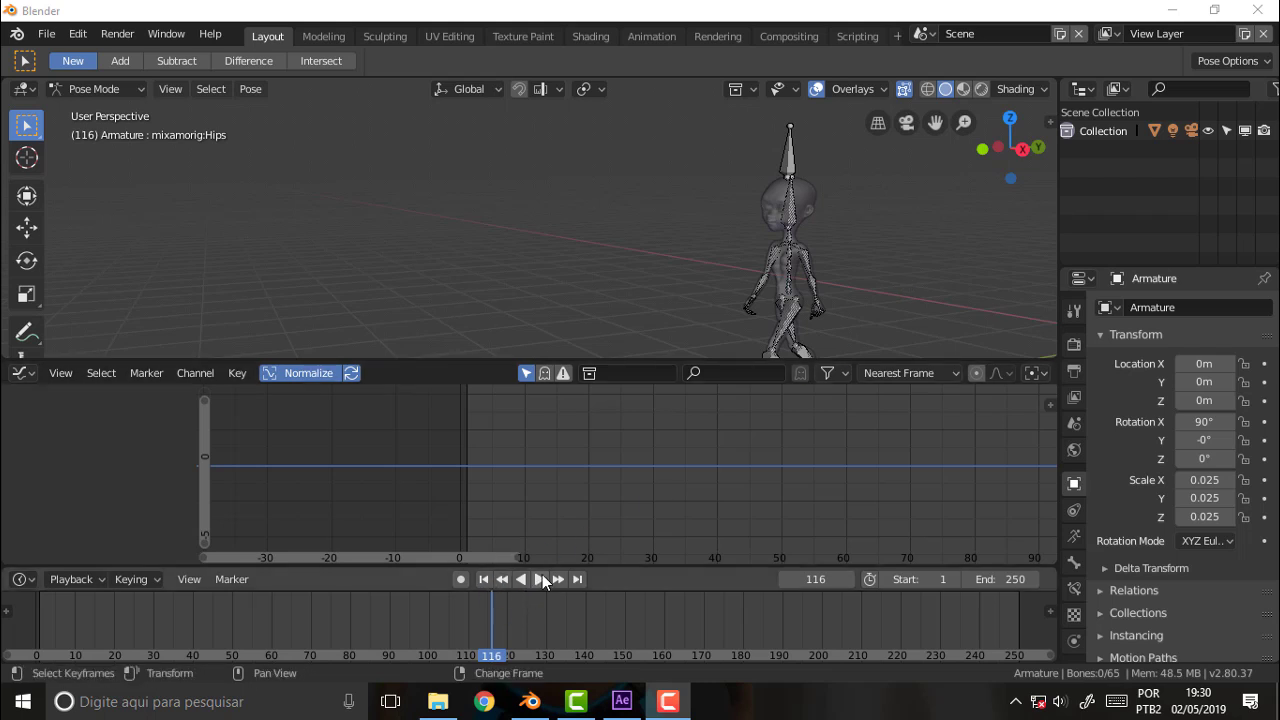
- Play the mixamo walk animation, scrub back, and pause it at frame 103
{"action": "key", "text": "space"}
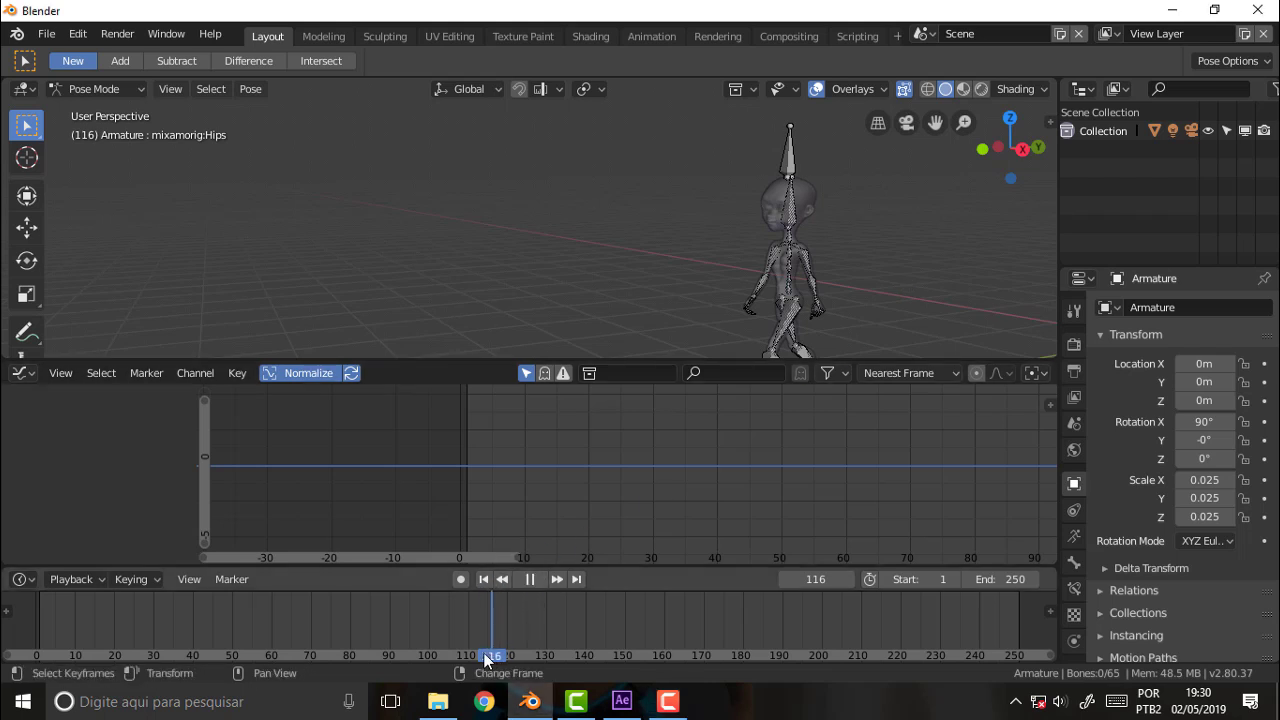
{"action": "mouse_move", "coordinate": [490, 660]}
{"action": "left_mouse_down"}
{"action": "mouse_move", "coordinate": [301, 647]}
{"action": "mouse_move", "coordinate": [441, 650]}
{"action": "left_mouse_up"}
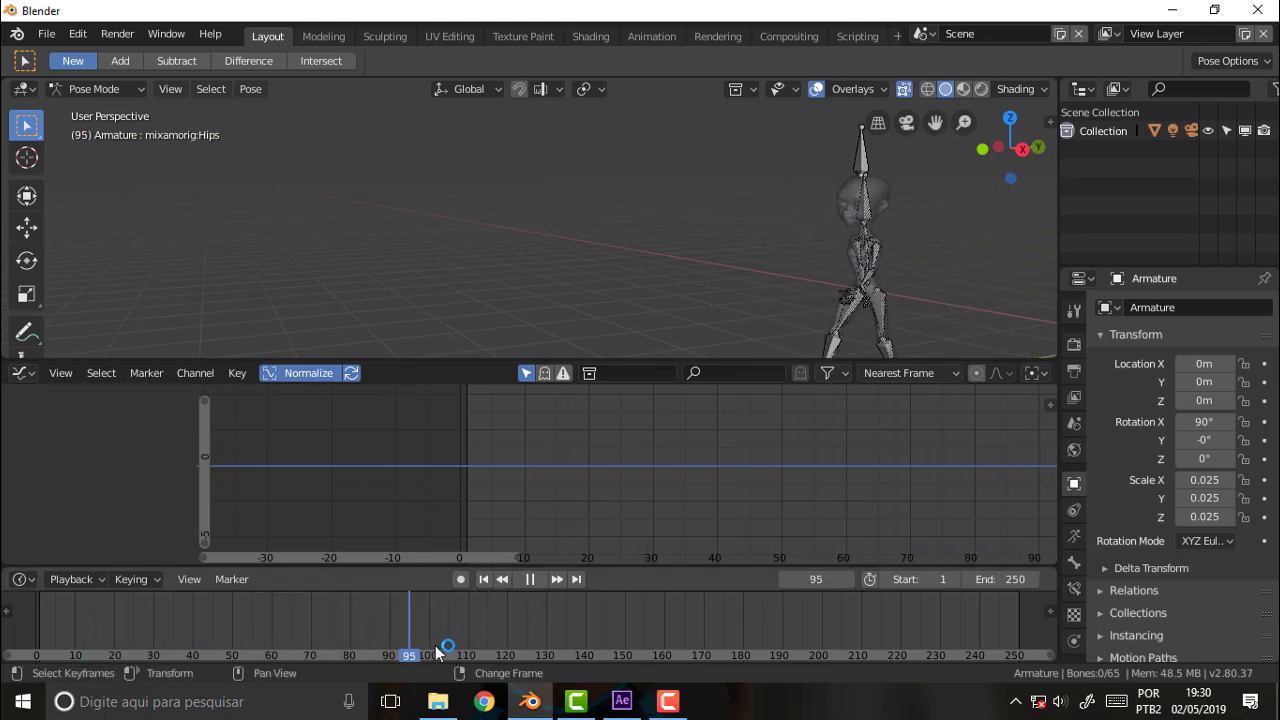
{"action": "key", "text": "space"}
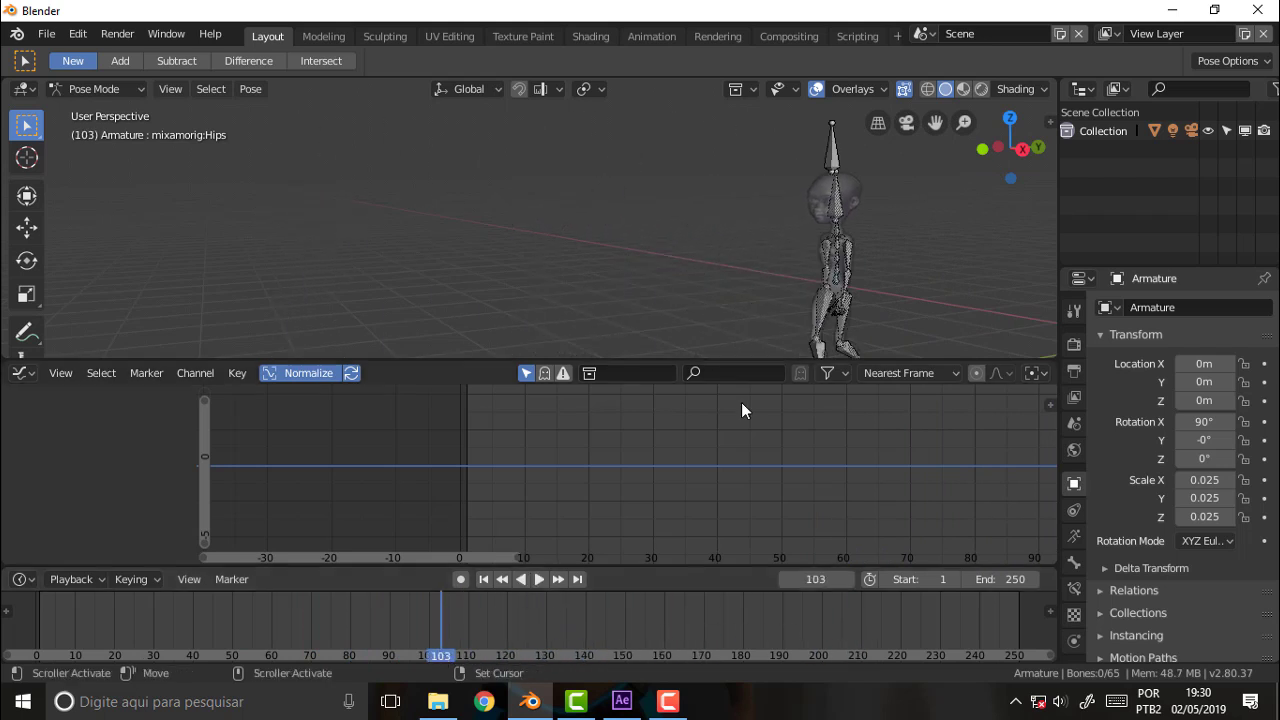
- Start a new General scene and delete the default cube
{"action": "left_click", "coordinate": [46, 34]}
{"action": "mouse_move", "coordinate": [92, 94]}
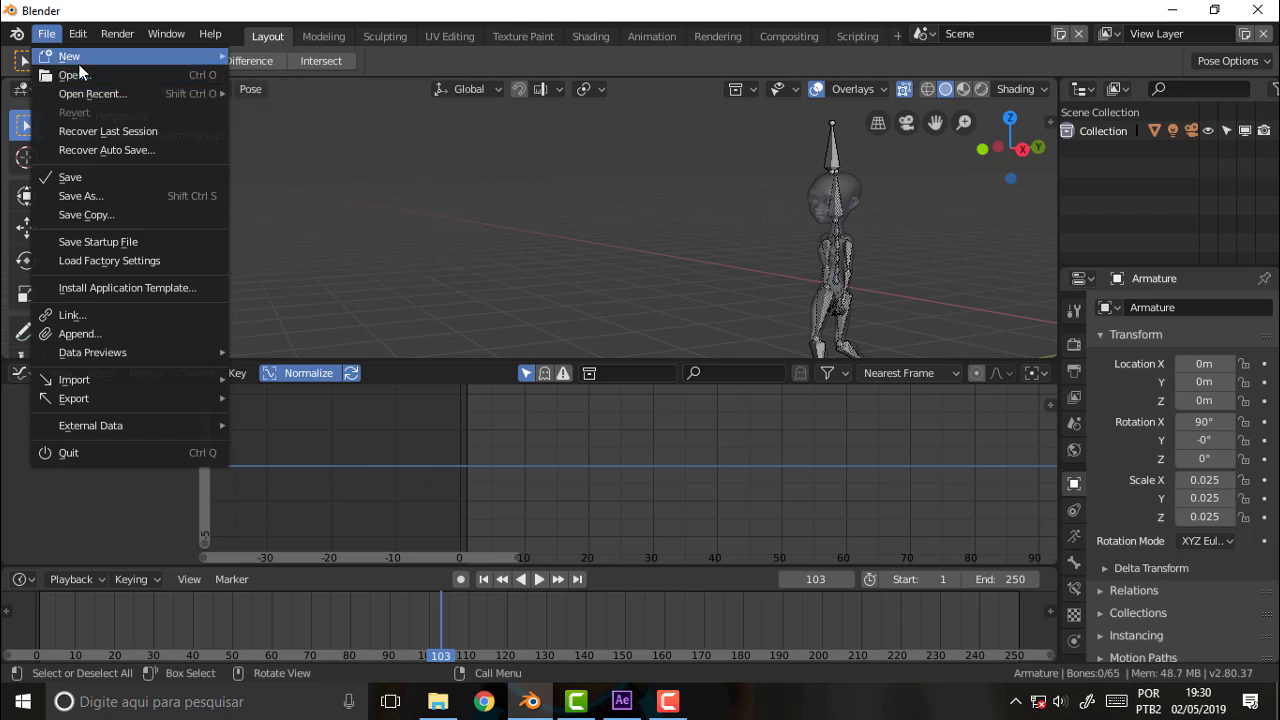
{"action": "mouse_move", "coordinate": [69, 56]}
{"action": "left_click", "coordinate": [275, 55]}
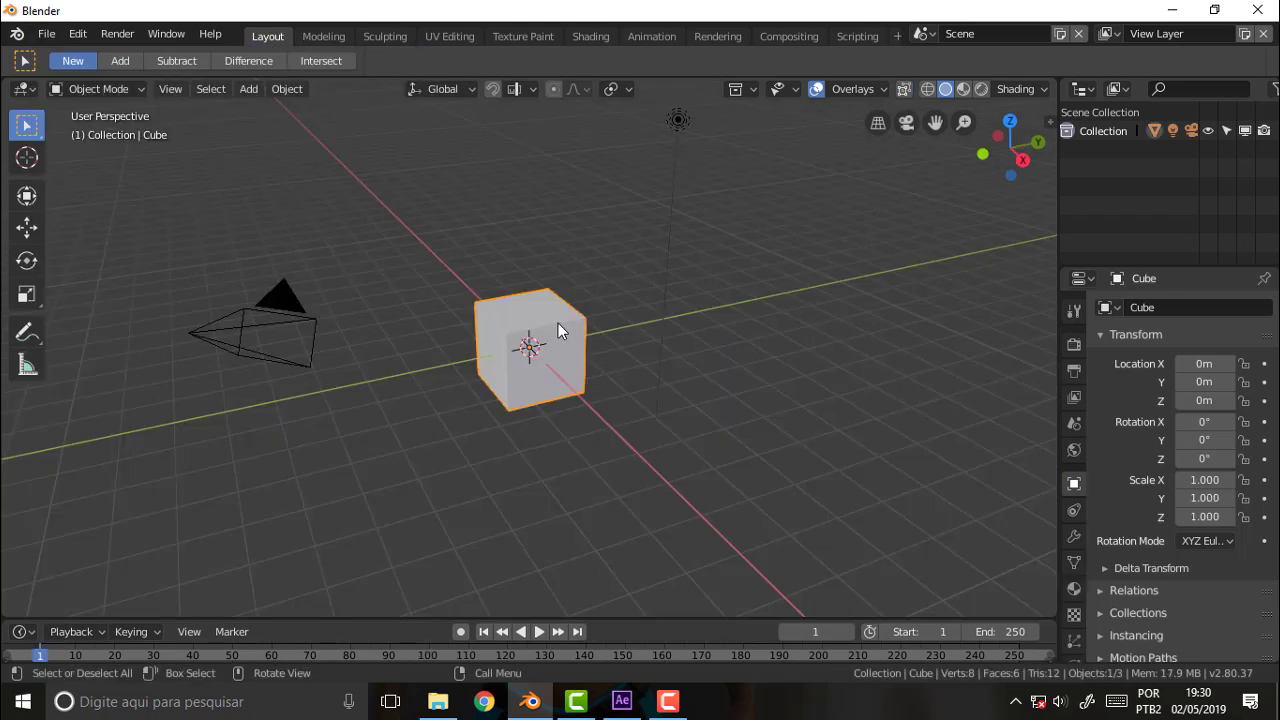
{"action": "key", "text": "Delete"}
- Import Standard Walk Extended.fbx from C:\trabalho\what\PULLIP 000 - Referencias\Tricy
{"action": "left_click", "coordinate": [46, 34]}
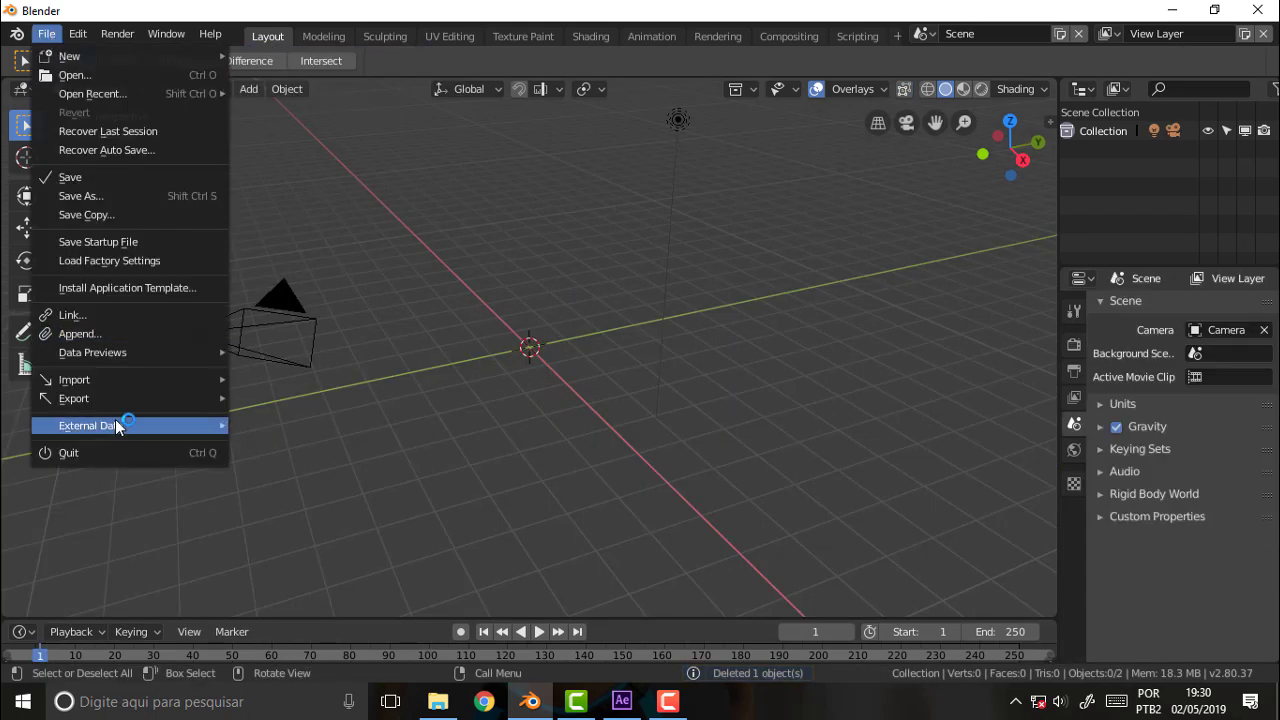
{"action": "mouse_move", "coordinate": [74, 380]}
{"action": "left_click", "coordinate": [310, 415]}
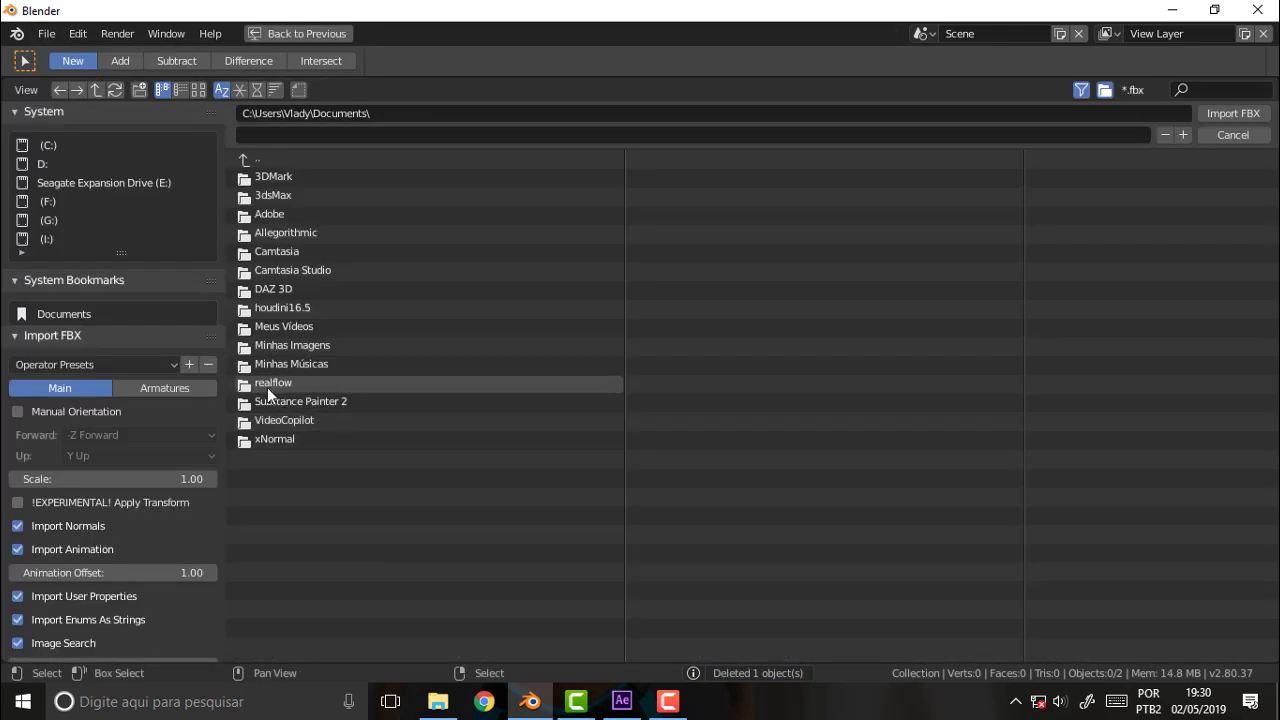
{"action": "left_click", "coordinate": [49, 145]}
{"action": "left_click", "coordinate": [275, 421]}
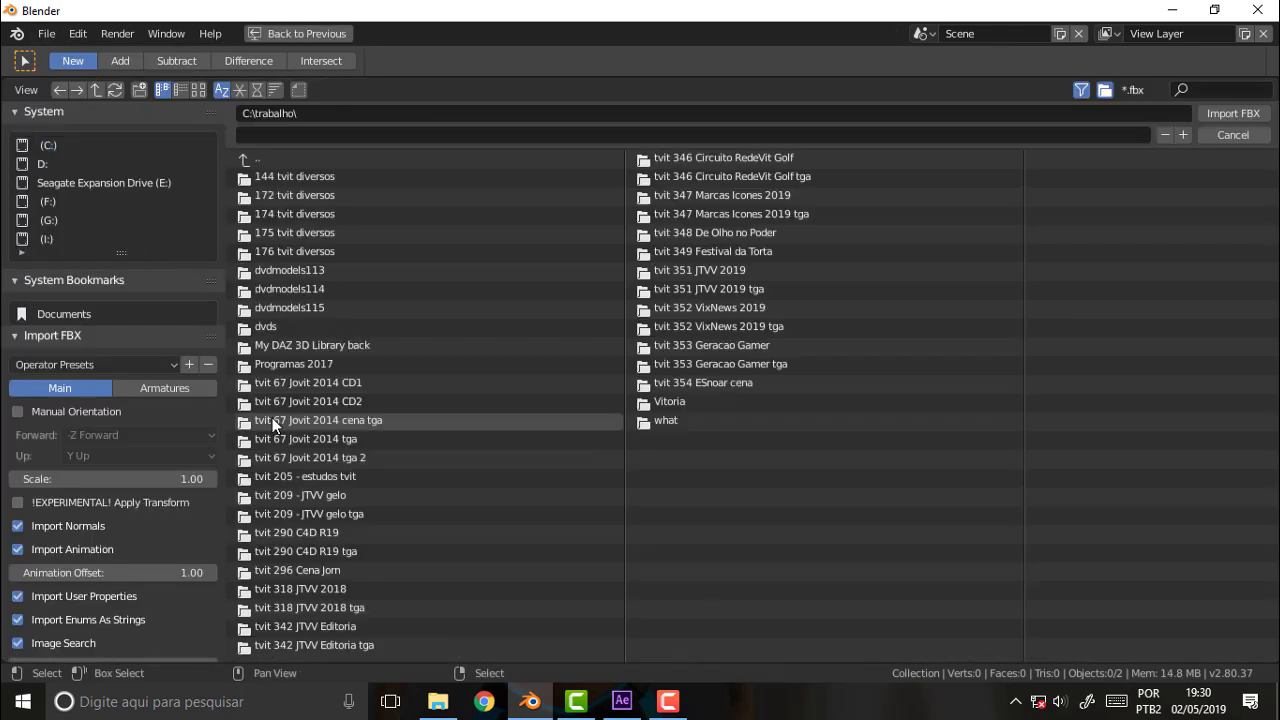
{"action": "left_click", "coordinate": [660, 421]}
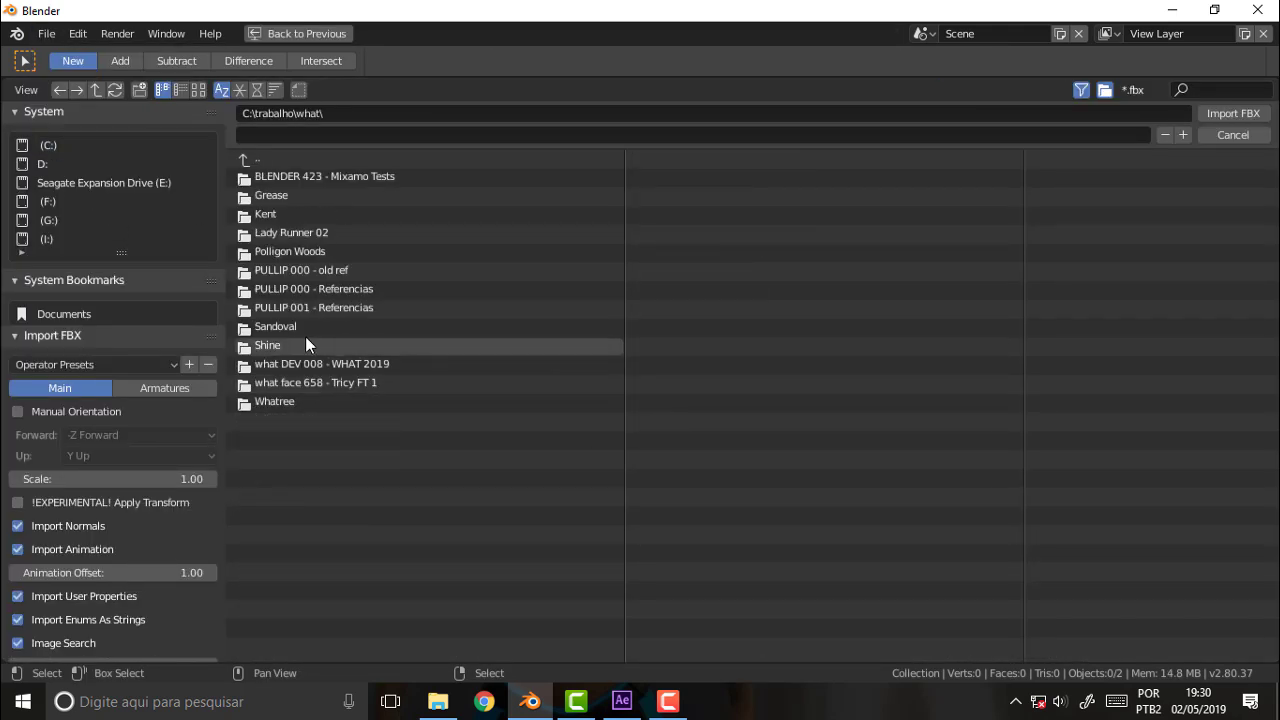
{"action": "left_click", "coordinate": [287, 289]}
{"action": "left_click", "coordinate": [822, 500]}
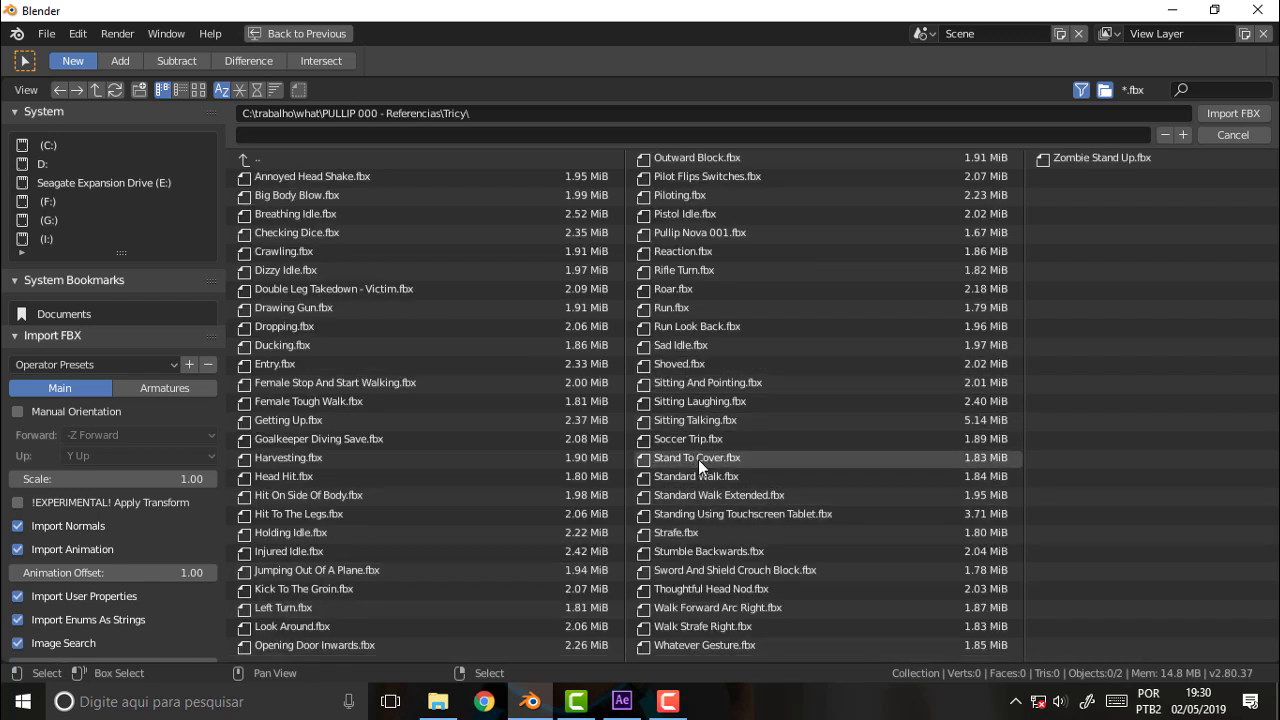
{"action": "left_click", "coordinate": [702, 494]}
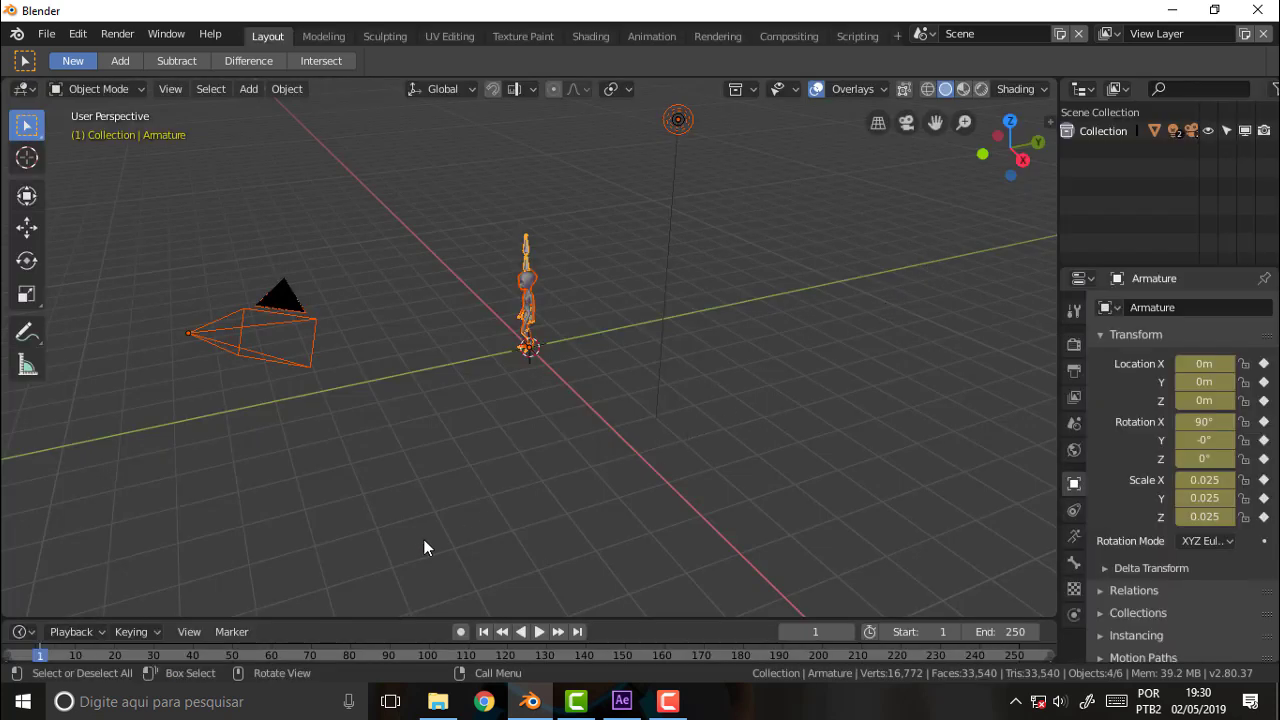
- Play the imported walk, restart it, and stop at frame 102
{"action": "left_click", "coordinate": [540, 631]}
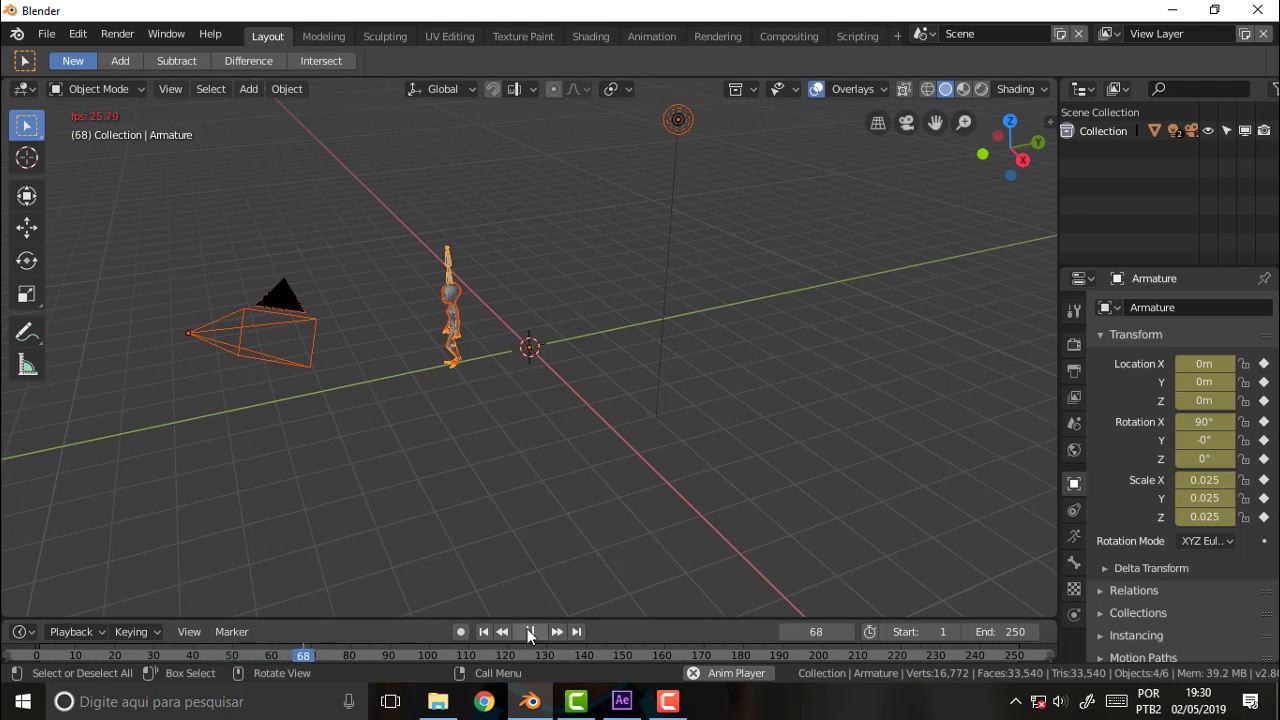
{"action": "left_click", "coordinate": [482, 632]}
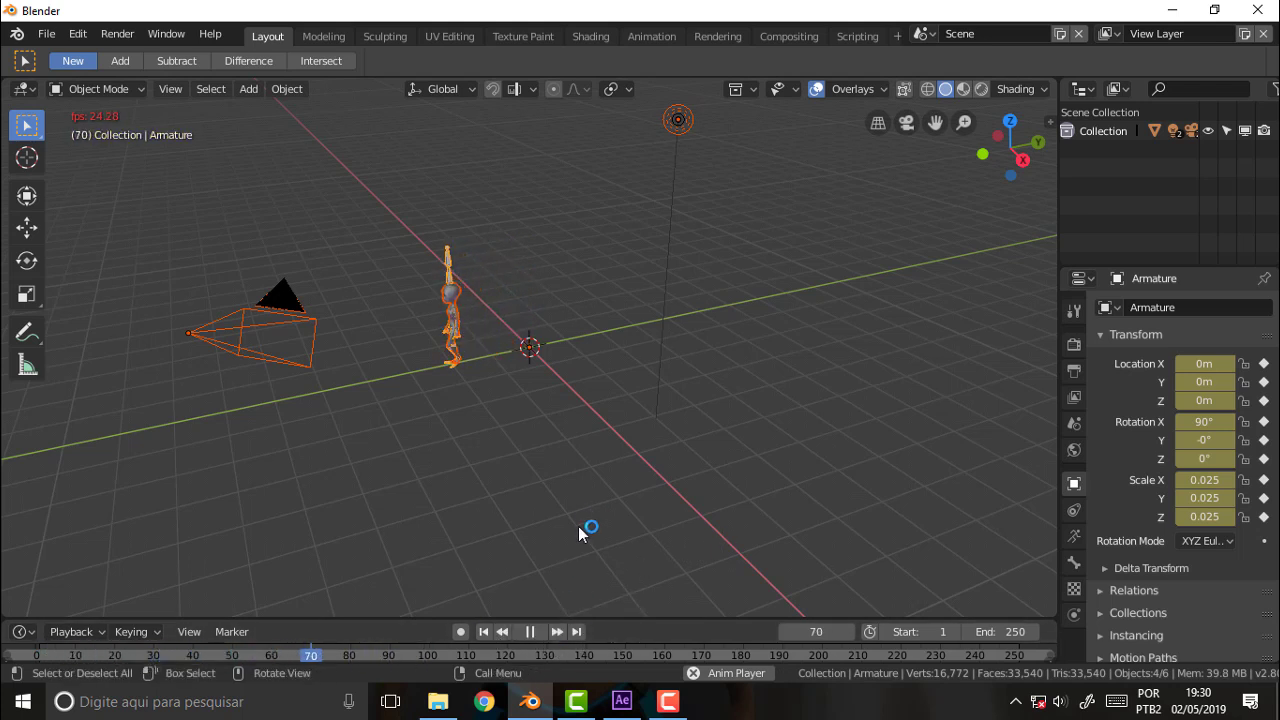
{"action": "left_click", "coordinate": [545, 631]}
- Zoom and orbit the viewport for a close look at the character
{"action": "scroll", "coordinate": [503, 281], "scroll_direction": "up", "scroll_amount": 3}
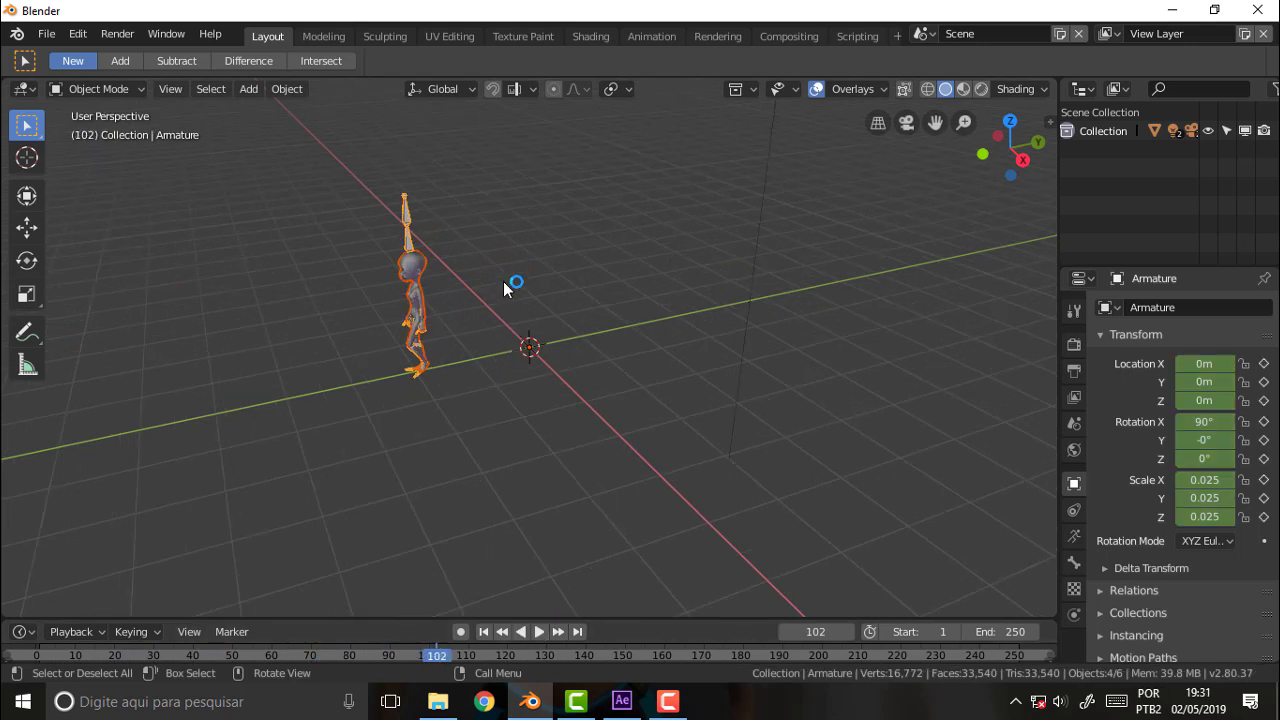
{"action": "scroll", "coordinate": [503, 281], "scroll_direction": "up", "scroll_amount": 1}
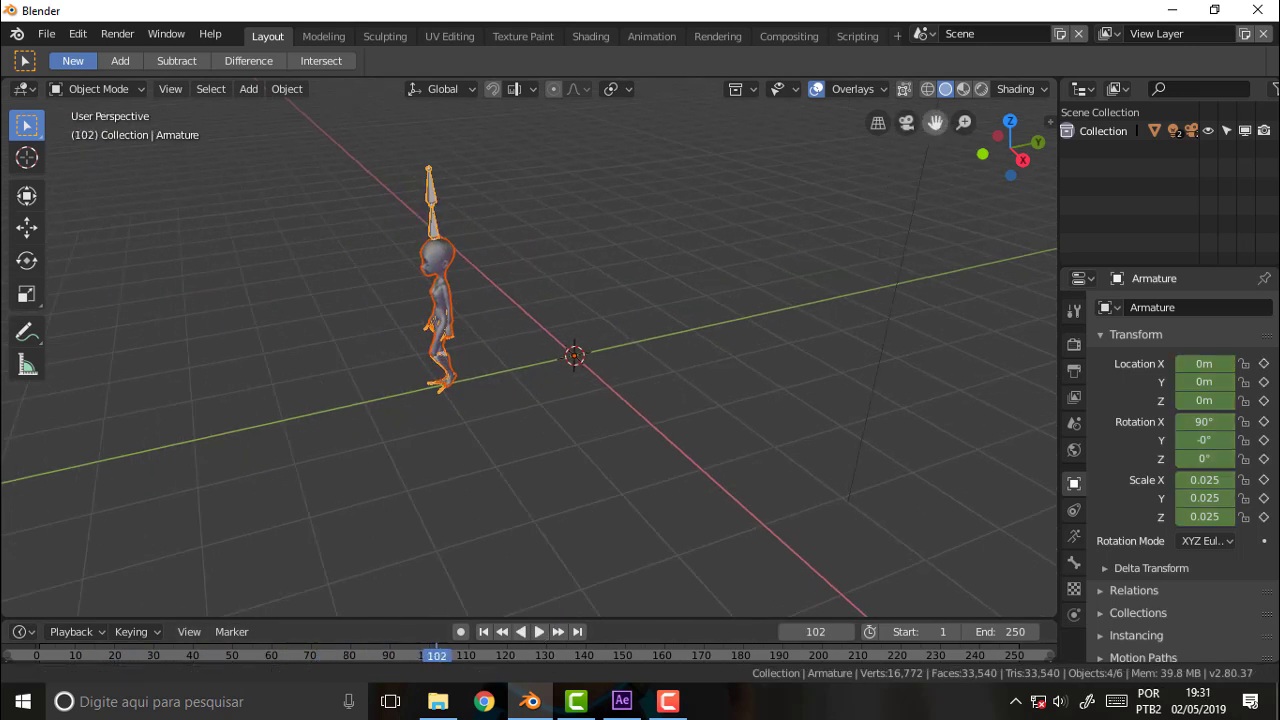
{"action": "left_click_drag", "start_coordinate": [952, 122], "coordinate": [952, 180]}
{"action": "scroll", "coordinate": [755, 271], "scroll_direction": "up", "scroll_amount": 3}
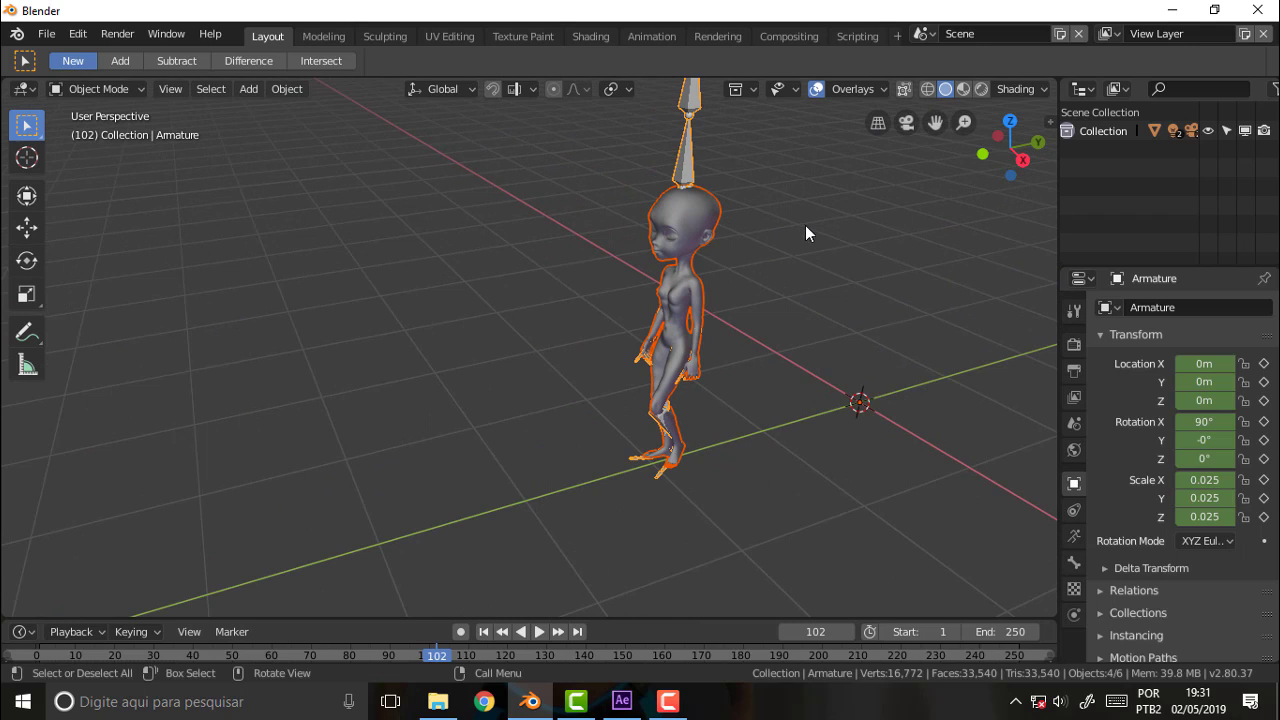
{"action": "mouse_move", "coordinate": [805, 225]}
{"action": "middle_mouse_down"}
{"action": "mouse_move", "coordinate": [671, 243]}
{"action": "mouse_move", "coordinate": [820, 249]}
{"action": "mouse_move", "coordinate": [810, 207]}
{"action": "middle_mouse_up"}
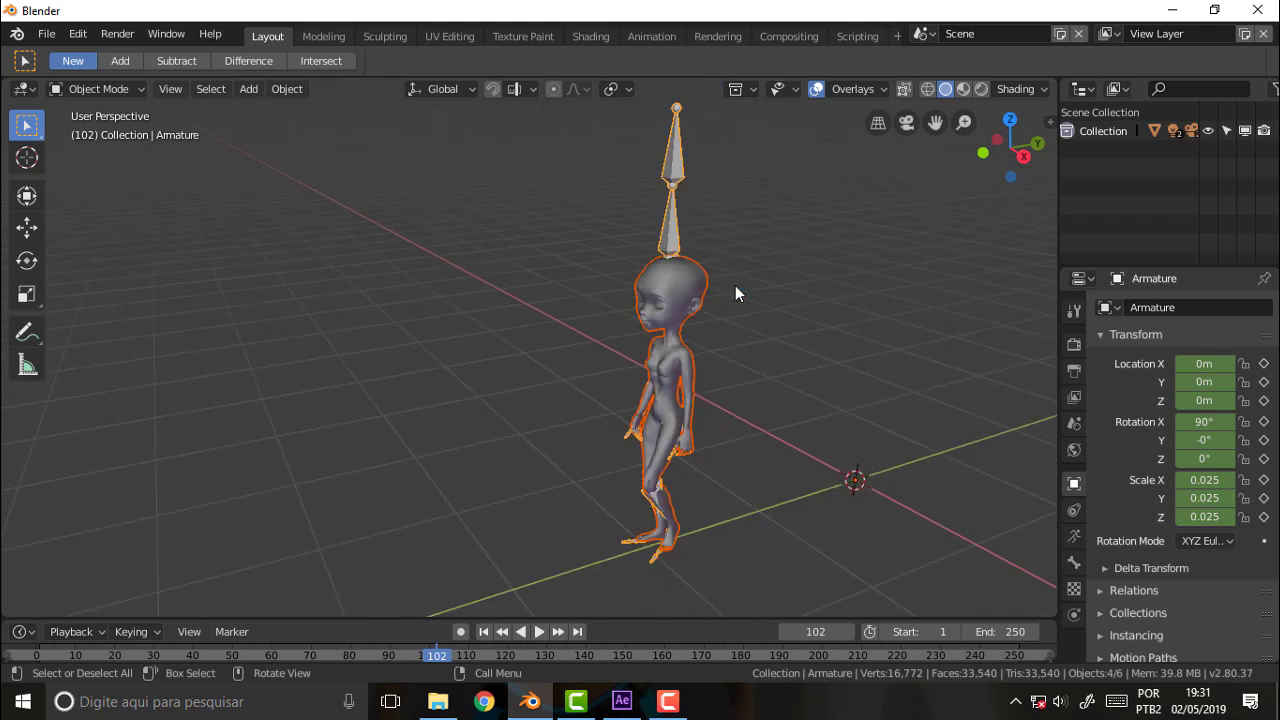
- Deselect the character and switch over to After Effects
{"action": "left_click", "coordinate": [47, 35]}
{"action": "left_click", "coordinate": [453, 307]}
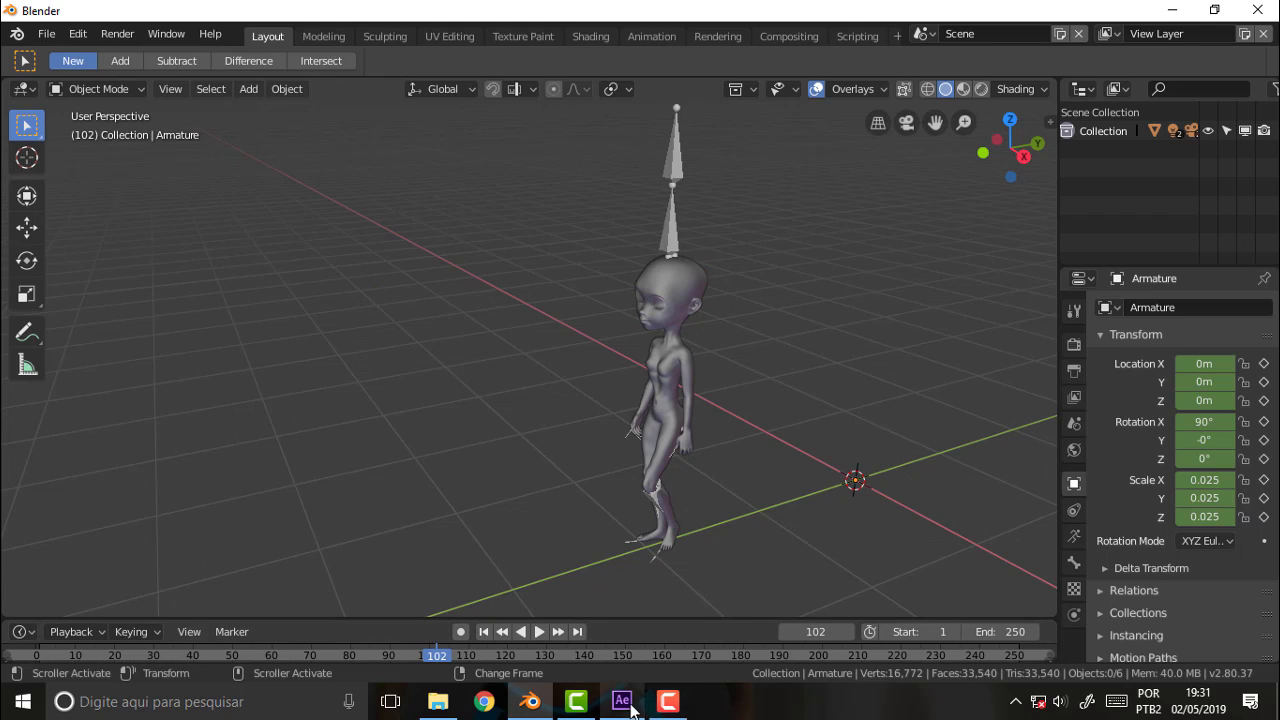
{"action": "left_click", "coordinate": [622, 702]}
- Scrub the scene 48 timeline back and forth to preview the running woman
{"action": "mouse_move", "coordinate": [735, 510]}
{"action": "left_mouse_down"}
{"action": "mouse_move", "coordinate": [690, 516]}
{"action": "mouse_move", "coordinate": [744, 516]}
{"action": "left_mouse_up"}
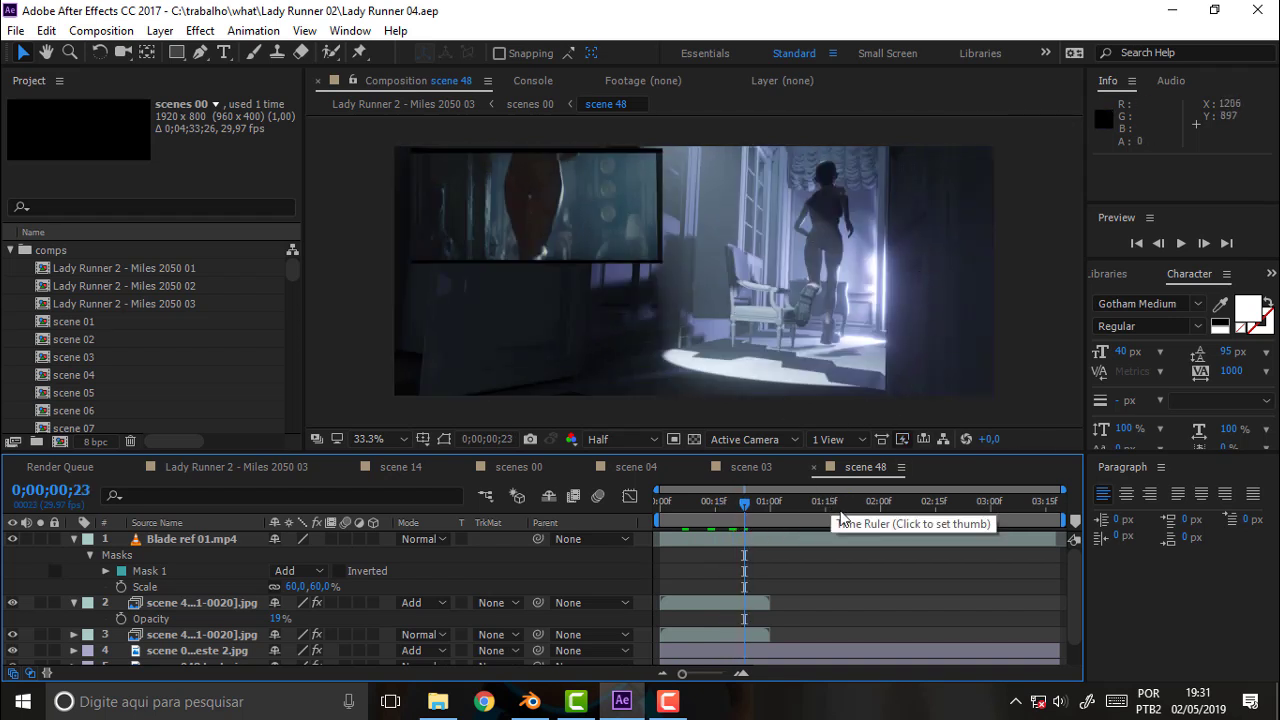
{"action": "left_click_drag", "start_coordinate": [751, 500], "coordinate": [767, 503]}
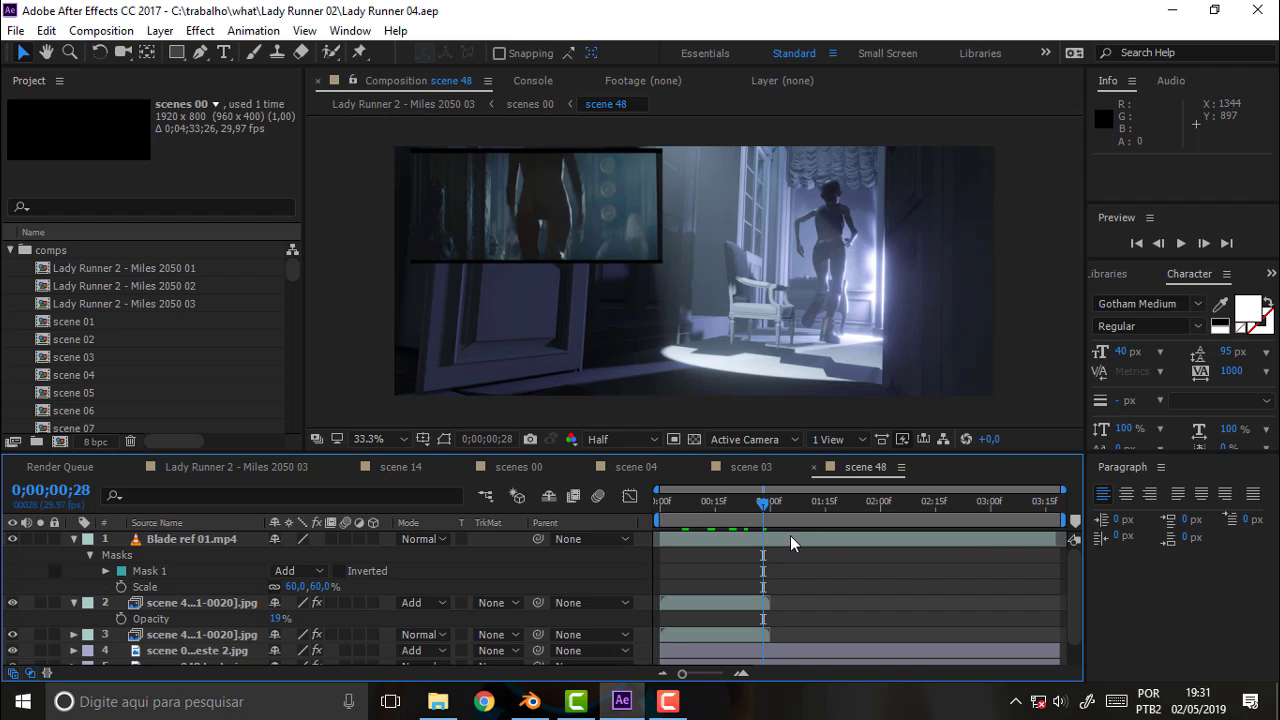
{"action": "left_click_drag", "start_coordinate": [758, 512], "coordinate": [722, 514]}
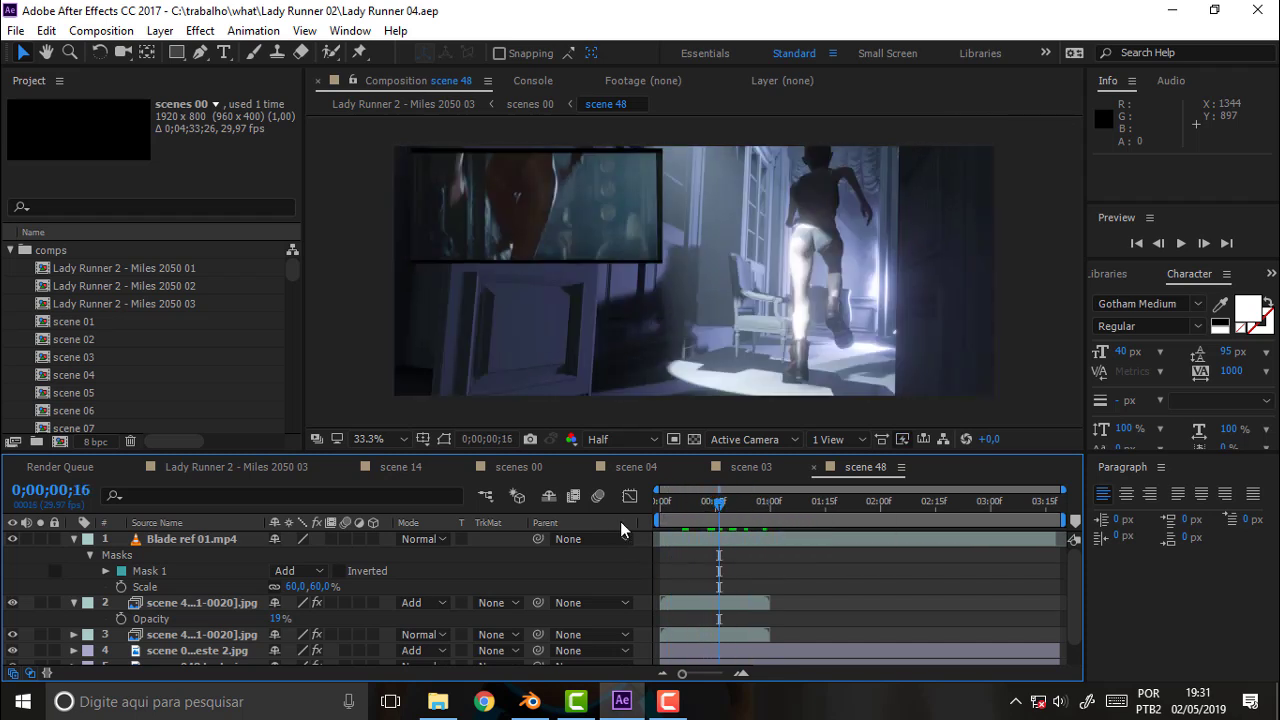
- In Lady Runner 2 - Miles 2050 03, go to 0;00;39;22 and select the scenes 00 layer
{"action": "mouse_move", "coordinate": [400, 467]}
{"action": "left_click", "coordinate": [277, 467]}
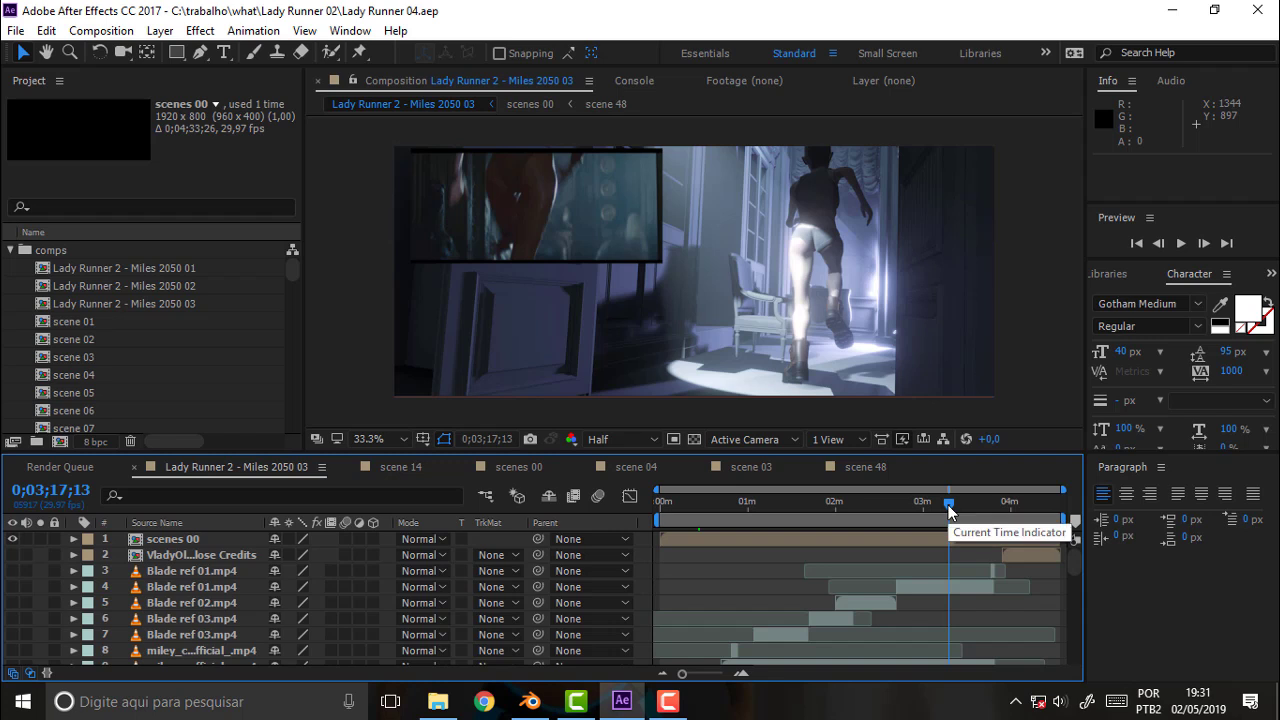
{"action": "mouse_move", "coordinate": [948, 512]}
{"action": "left_mouse_down"}
{"action": "mouse_move", "coordinate": [687, 508]}
{"action": "mouse_move", "coordinate": [702, 512]}
{"action": "left_mouse_up"}
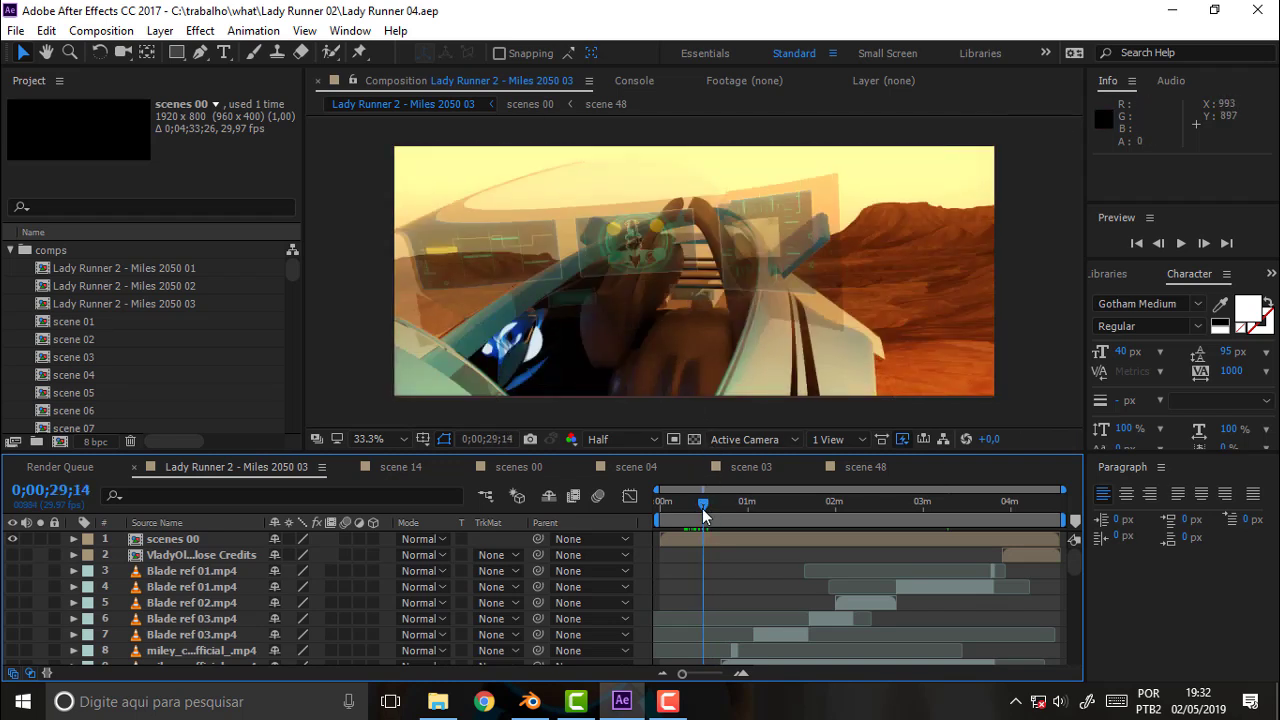
{"action": "left_click_drag", "start_coordinate": [703, 512], "coordinate": [700, 510]}
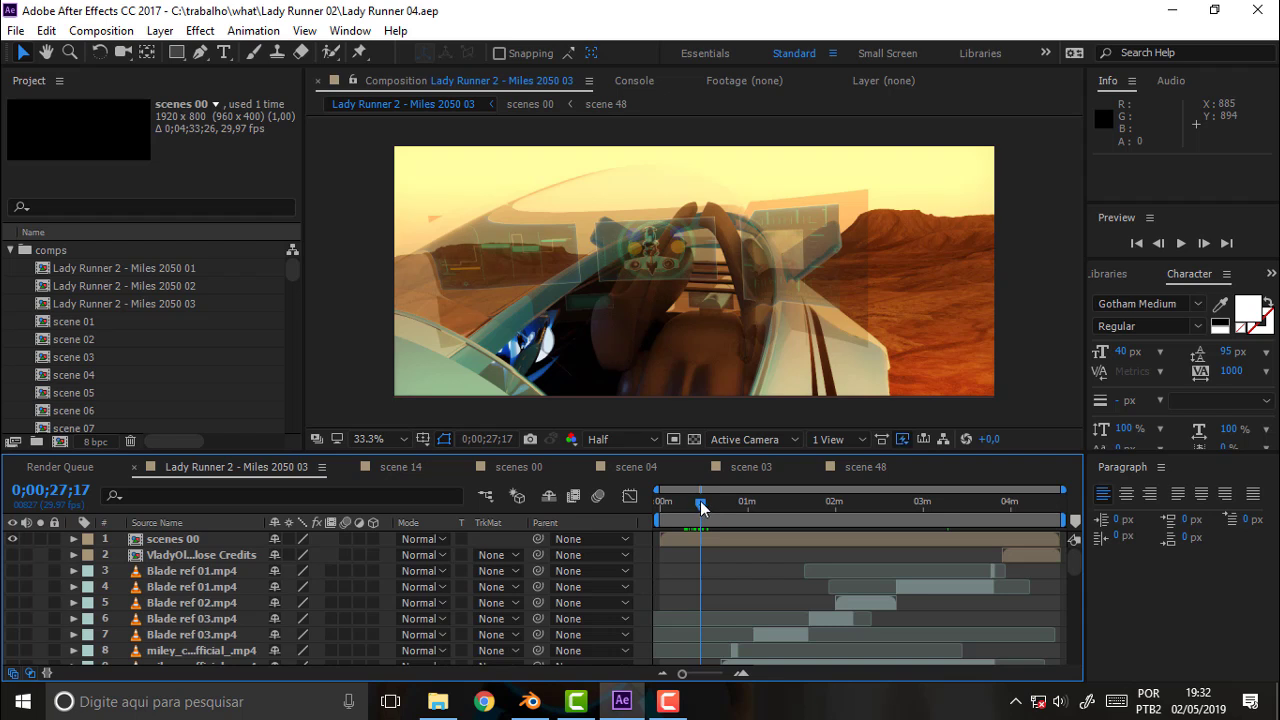
{"action": "mouse_move", "coordinate": [700, 507]}
{"action": "left_mouse_down"}
{"action": "mouse_move", "coordinate": [737, 507]}
{"action": "mouse_move", "coordinate": [716, 510]}
{"action": "left_mouse_up"}
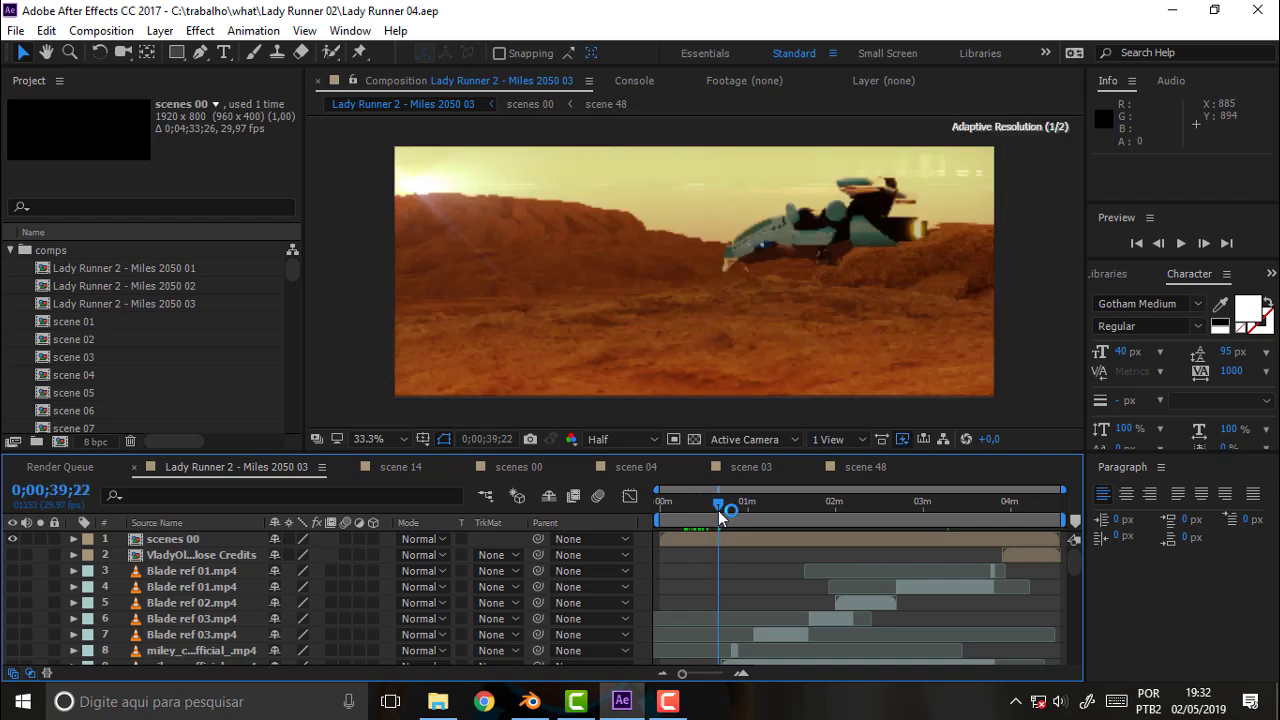
{"action": "scroll", "coordinate": [787, 594], "scroll_direction": "down", "scroll_amount": 4}
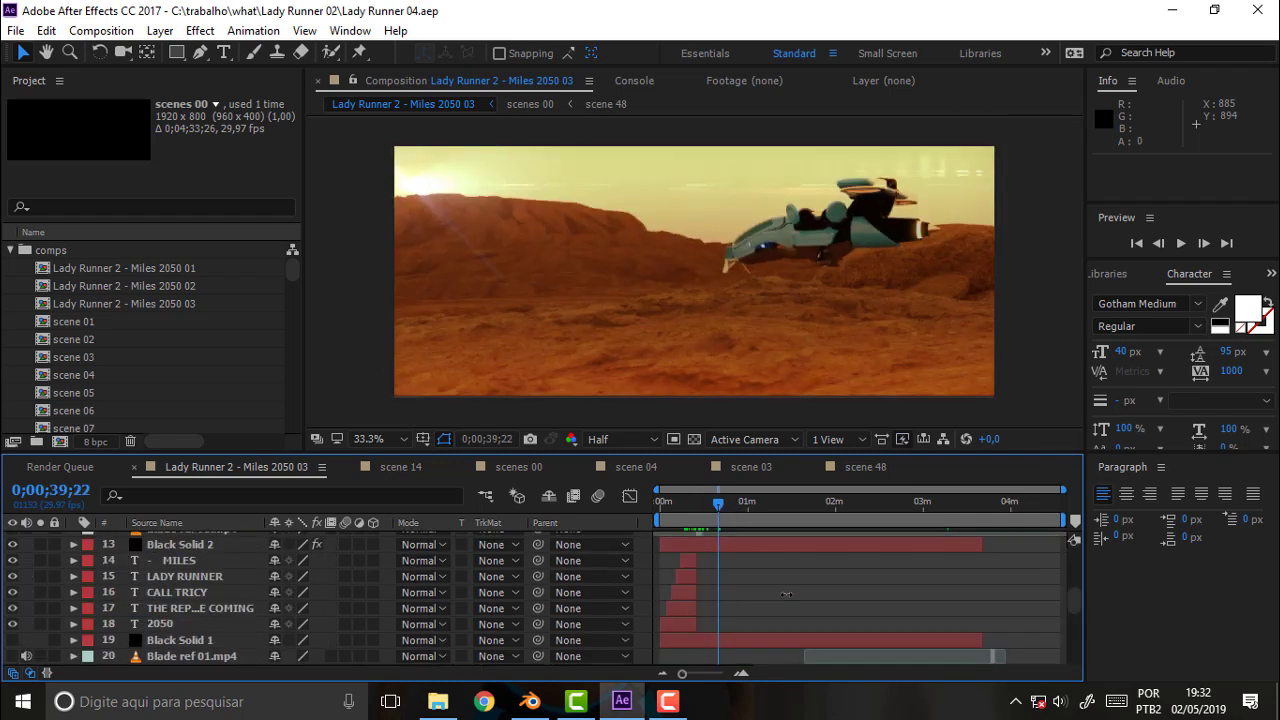
{"action": "scroll", "coordinate": [787, 594], "scroll_direction": "up", "scroll_amount": 4}
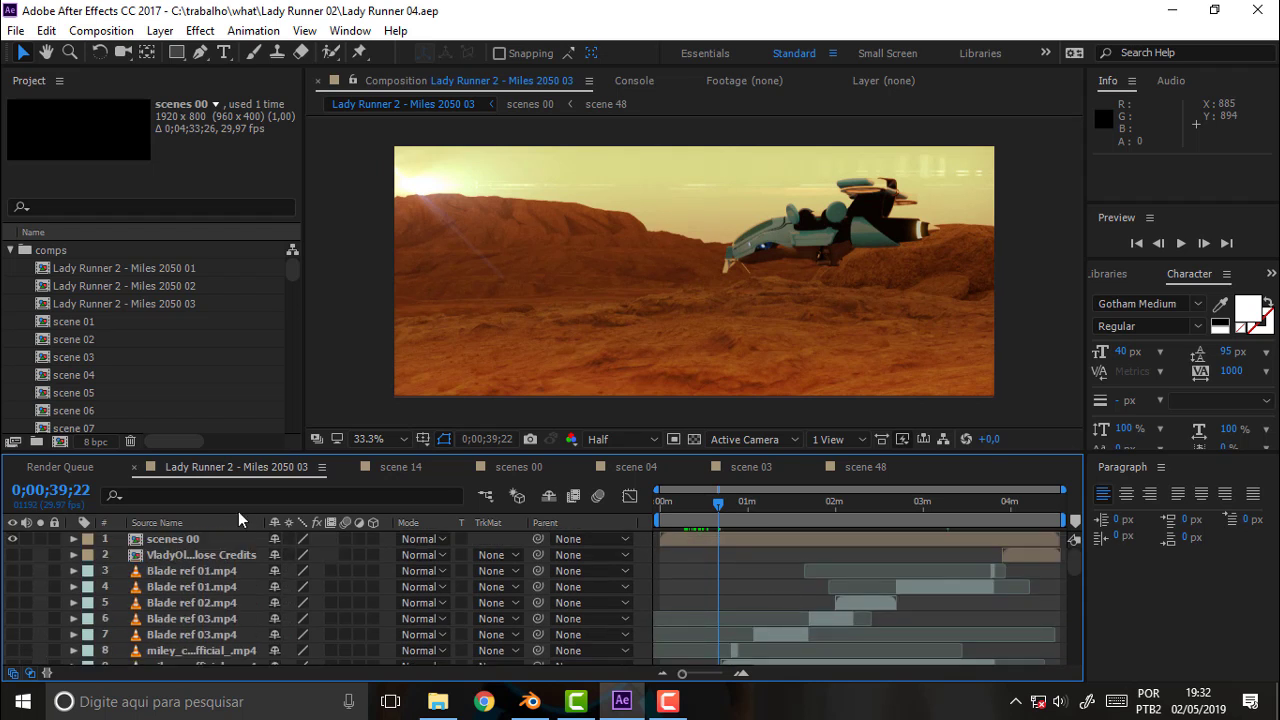
{"action": "left_click", "coordinate": [178, 541]}
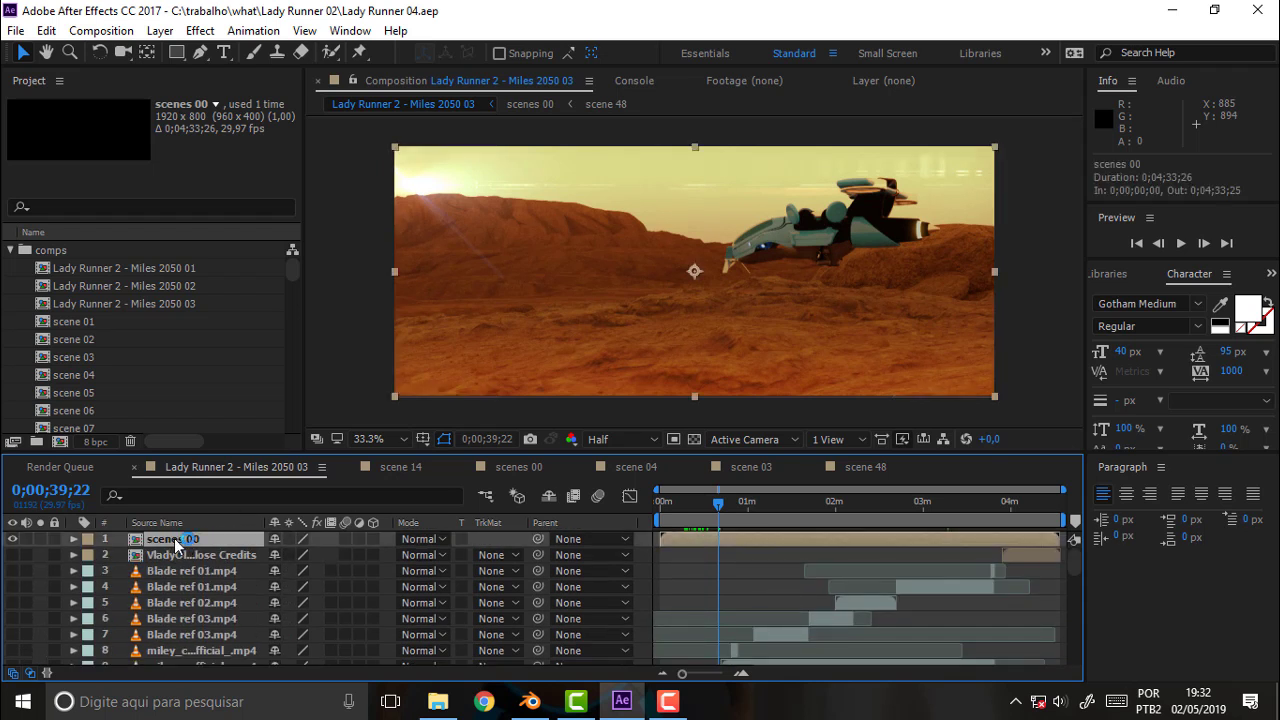
- Keep the scenes 00 layer name and switch to the scenes 00 composition
{"action": "key", "text": "Return"}
{"action": "left_click_drag", "start_coordinate": [720, 514], "coordinate": [719, 513]}
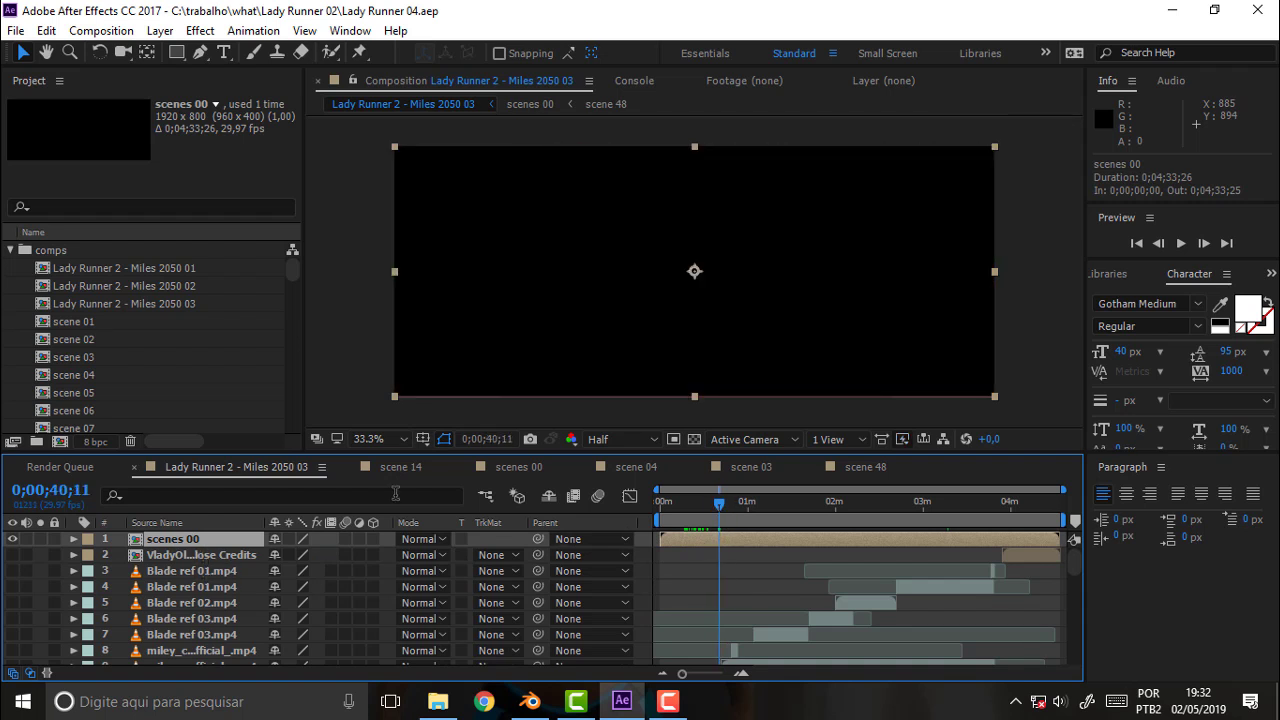
{"action": "left_click", "coordinate": [508, 467]}
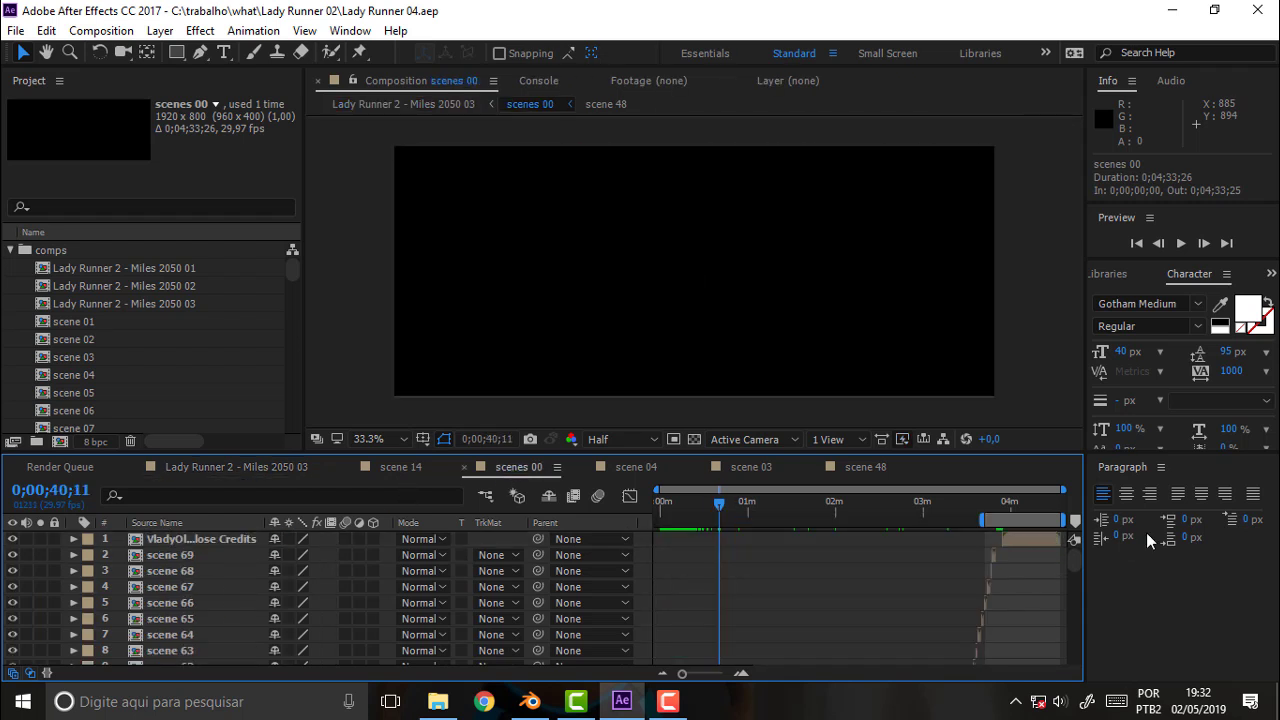
- Zoom the Time Navigator and scrub to the desert creature shot at 0;01;42;04
{"action": "left_click_drag", "start_coordinate": [1071, 556], "coordinate": [1074, 660]}
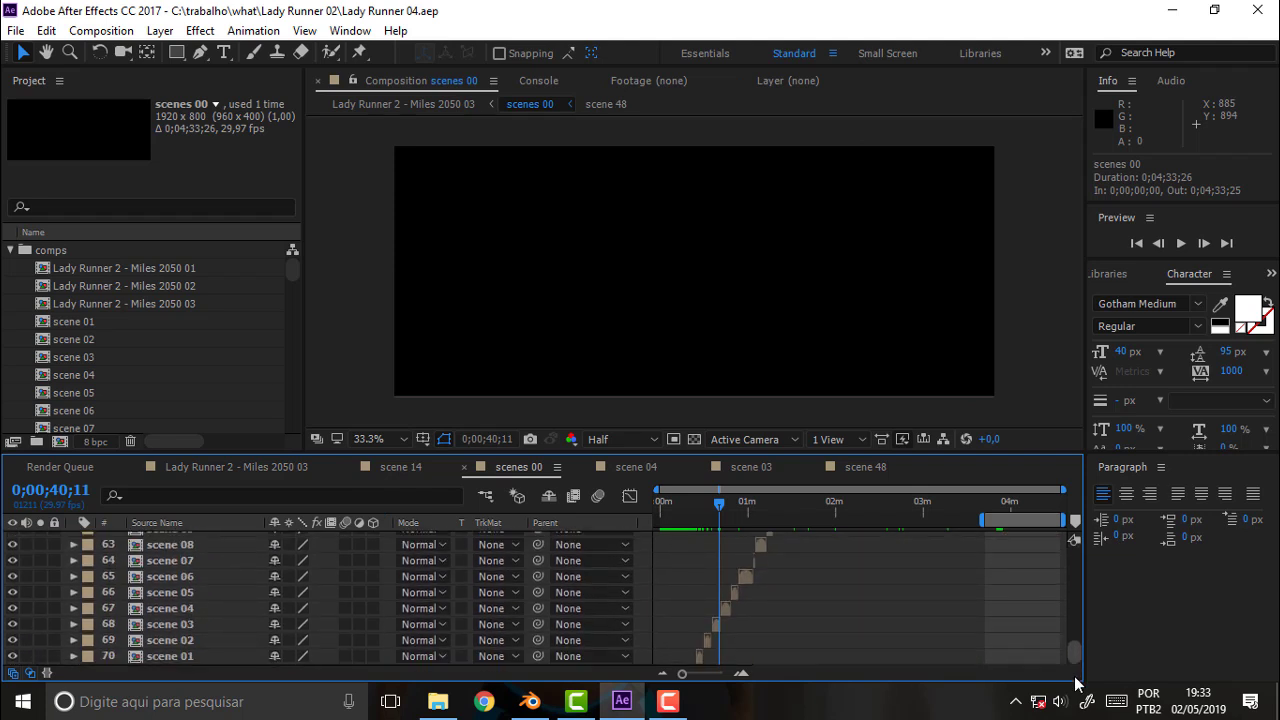
{"action": "mouse_move", "coordinate": [1063, 490]}
{"action": "left_mouse_down"}
{"action": "mouse_move", "coordinate": [808, 490]}
{"action": "mouse_move", "coordinate": [815, 512]}
{"action": "mouse_move", "coordinate": [801, 508]}
{"action": "mouse_move", "coordinate": [828, 515]}
{"action": "left_mouse_up"}
{"action": "scroll", "coordinate": [828, 515], "scroll_direction": "down", "scroll_amount": 2, "text": "alt"}
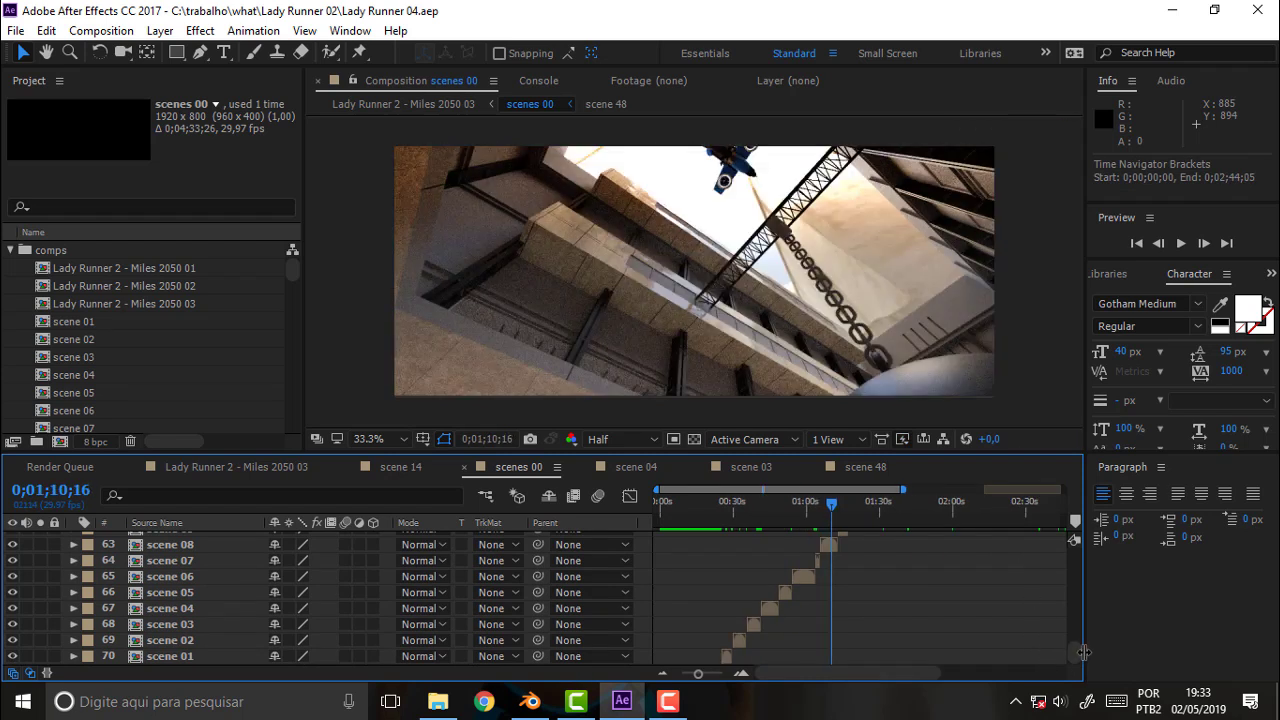
{"action": "scroll", "coordinate": [1076, 614], "scroll_direction": "up", "scroll_amount": 2}
{"action": "scroll", "coordinate": [1079, 627], "scroll_direction": "up", "scroll_amount": 2}
{"action": "scroll", "coordinate": [1048, 614], "scroll_direction": "up", "scroll_amount": 2}
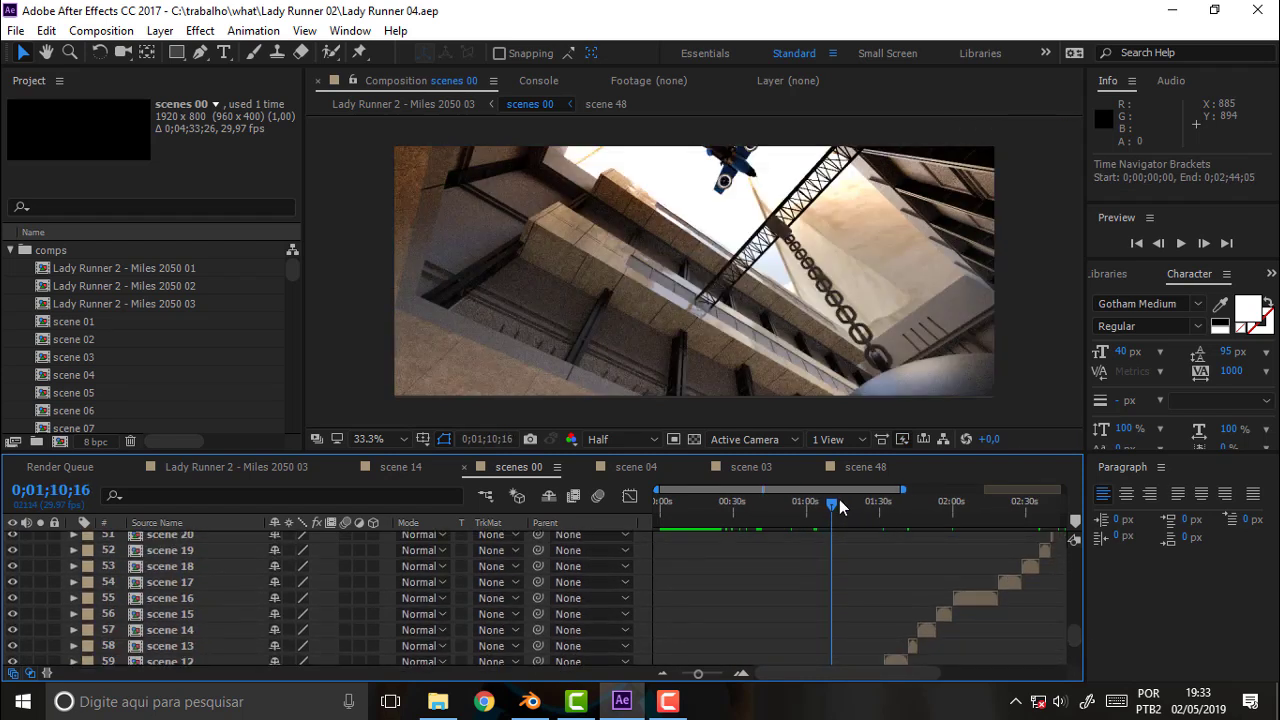
{"action": "left_click_drag", "start_coordinate": [903, 490], "coordinate": [989, 490]}
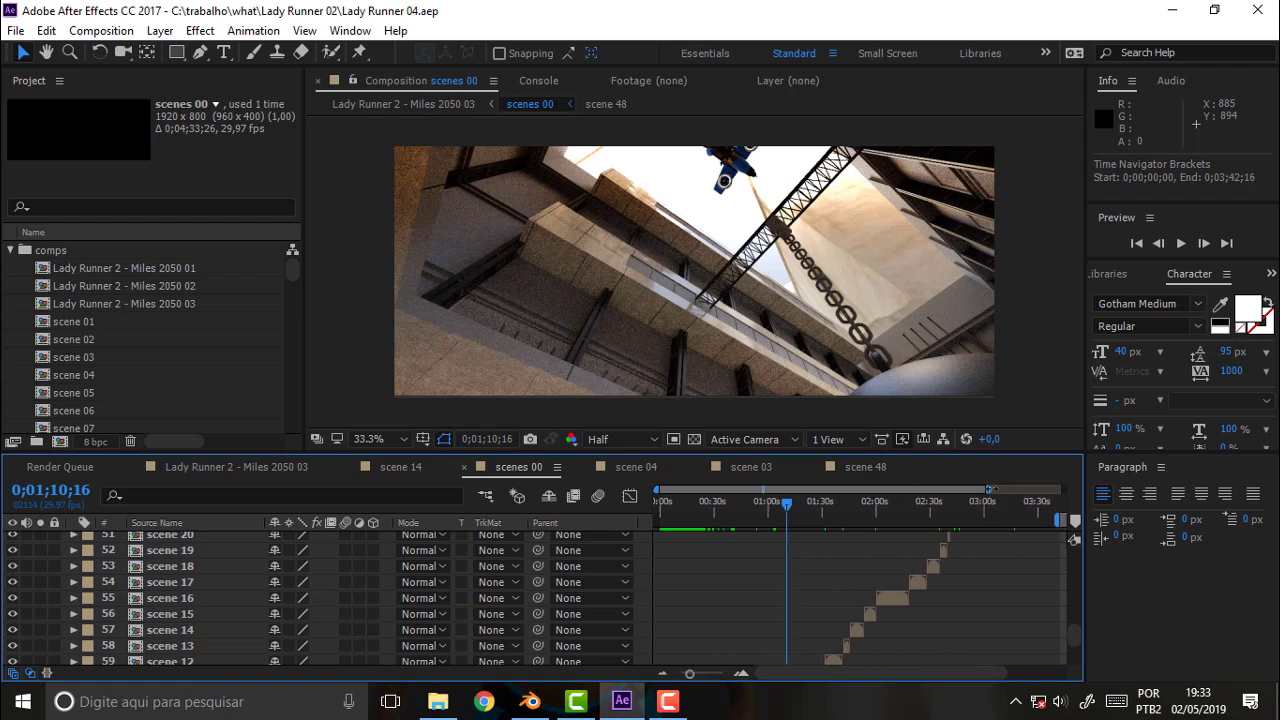
{"action": "left_click_drag", "start_coordinate": [798, 507], "coordinate": [838, 507]}
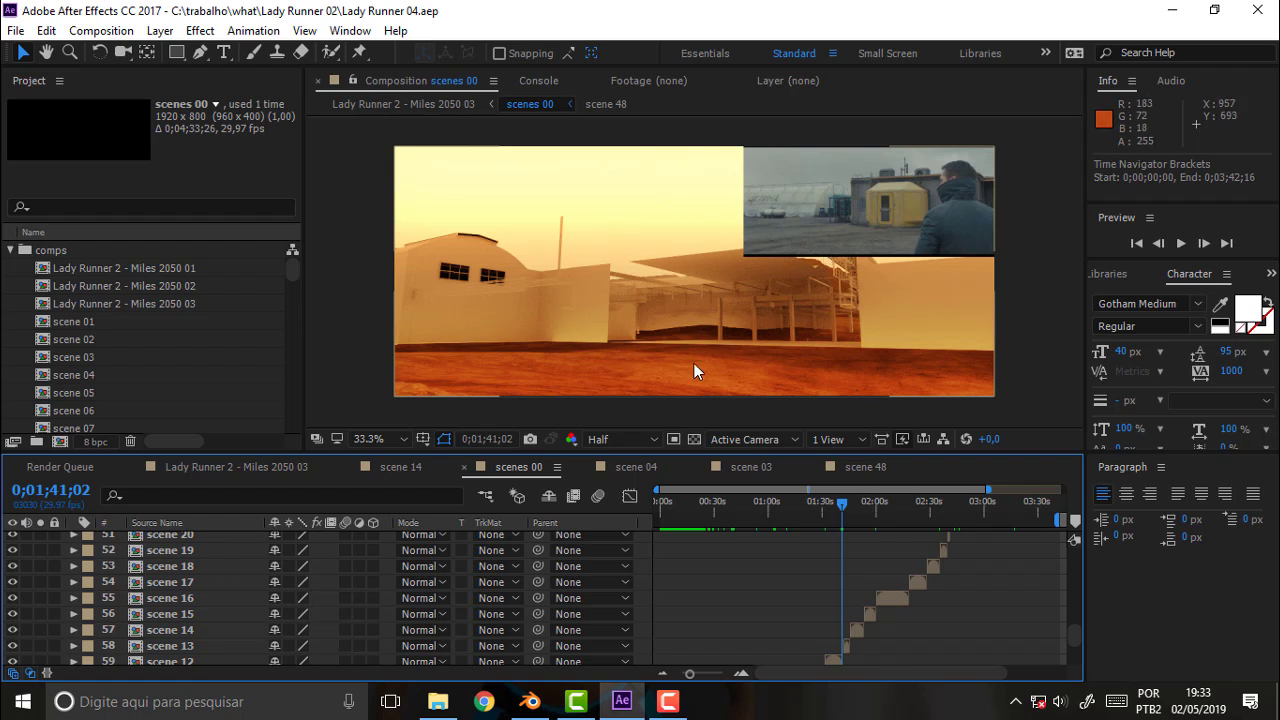
{"action": "left_click_drag", "start_coordinate": [848, 511], "coordinate": [846, 508]}
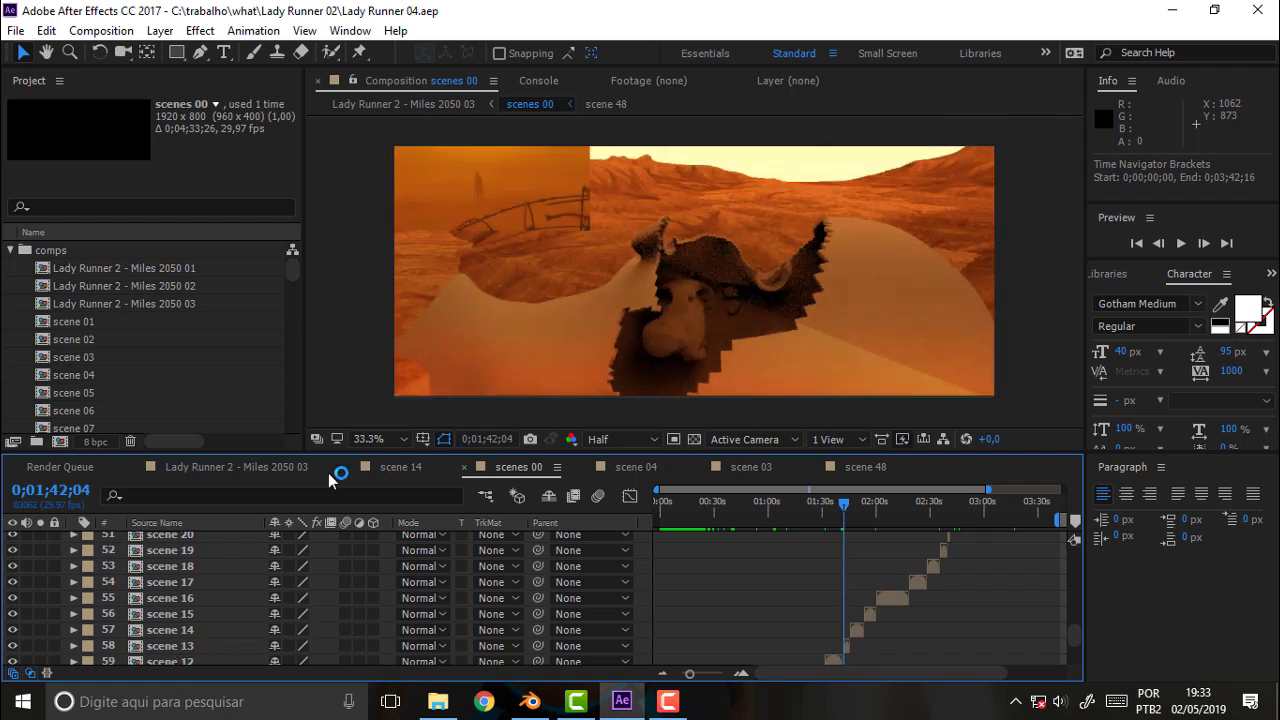
{"action": "left_click_drag", "start_coordinate": [289, 266], "coordinate": [291, 286]}
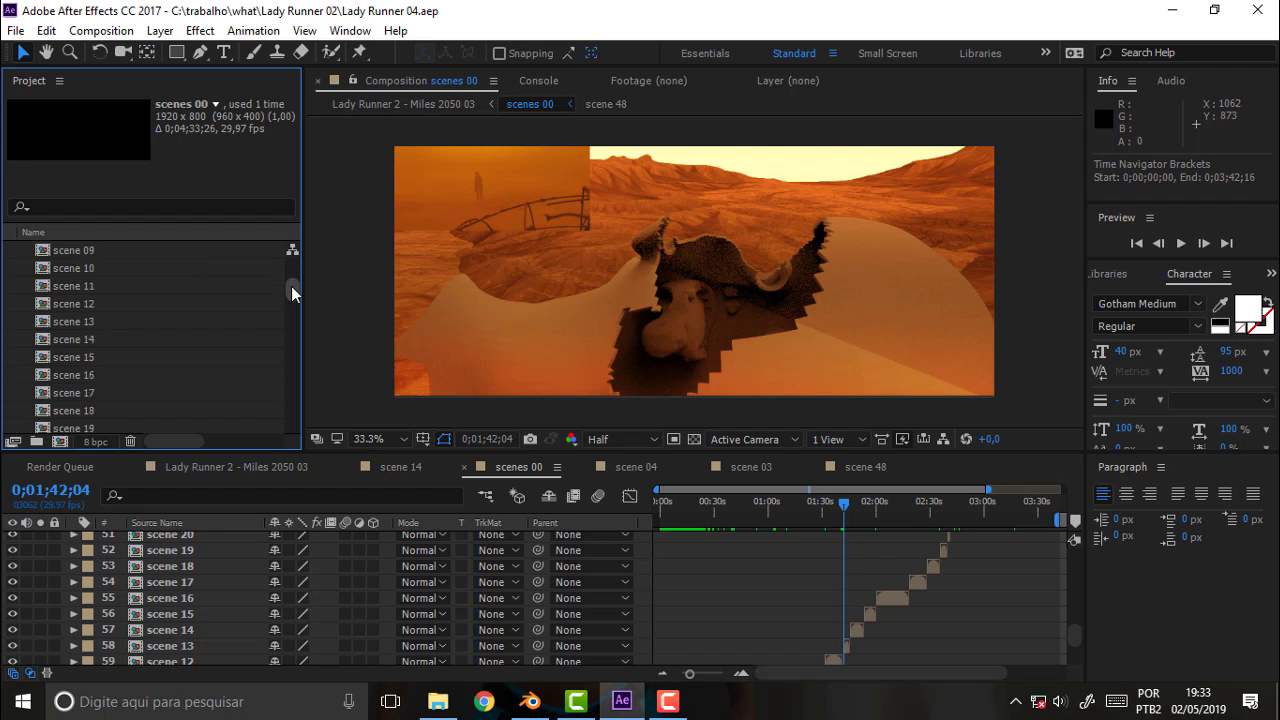
- Open the scene 13 then scene 12 compositions and scrub through scene 12
{"action": "double_click", "coordinate": [60, 323]}
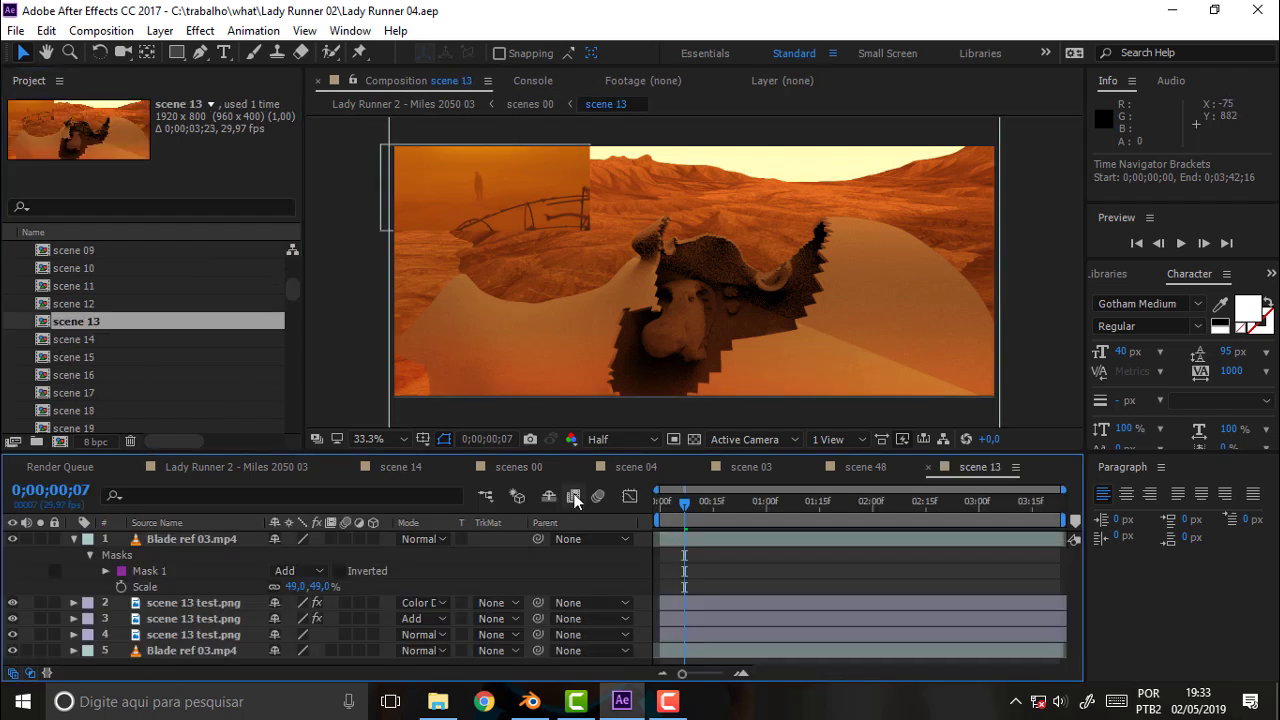
{"action": "double_click", "coordinate": [71, 306]}
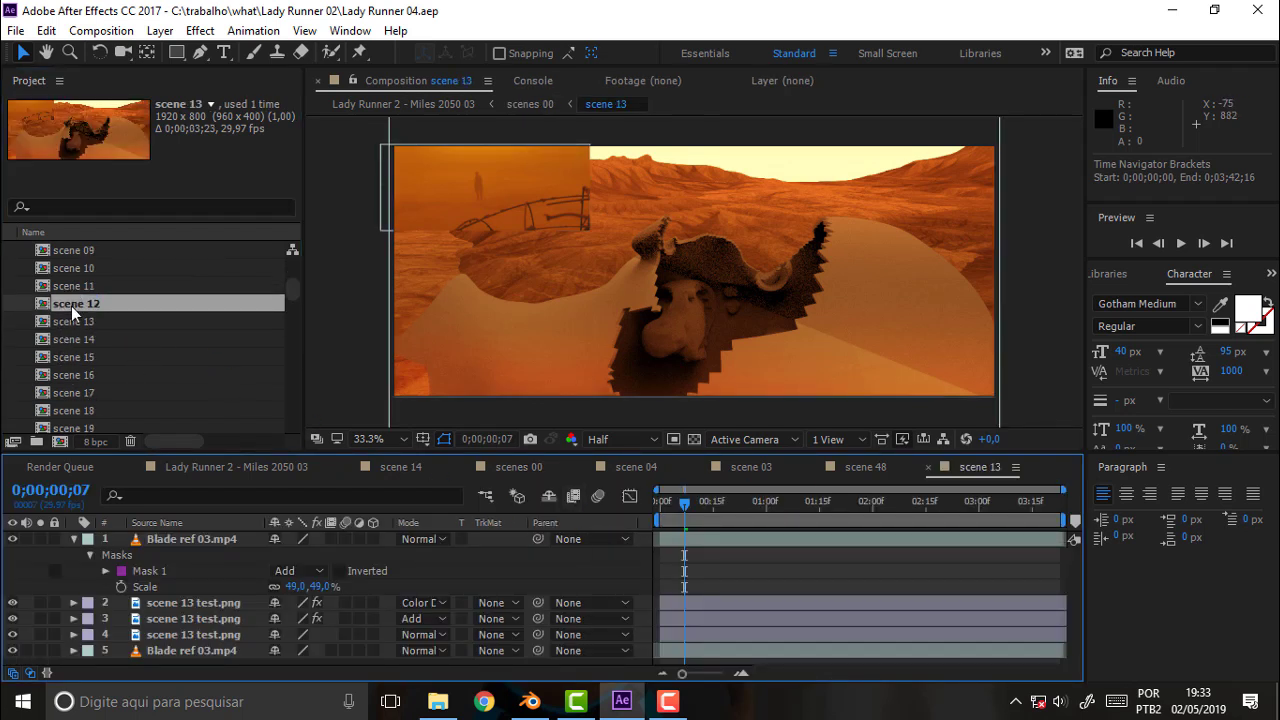
{"action": "mouse_move", "coordinate": [709, 511]}
{"action": "left_mouse_down"}
{"action": "mouse_move", "coordinate": [781, 511]}
{"action": "mouse_move", "coordinate": [690, 535]}
{"action": "mouse_move", "coordinate": [837, 532]}
{"action": "mouse_move", "coordinate": [869, 503]}
{"action": "mouse_move", "coordinate": [1031, 503]}
{"action": "left_mouse_up"}
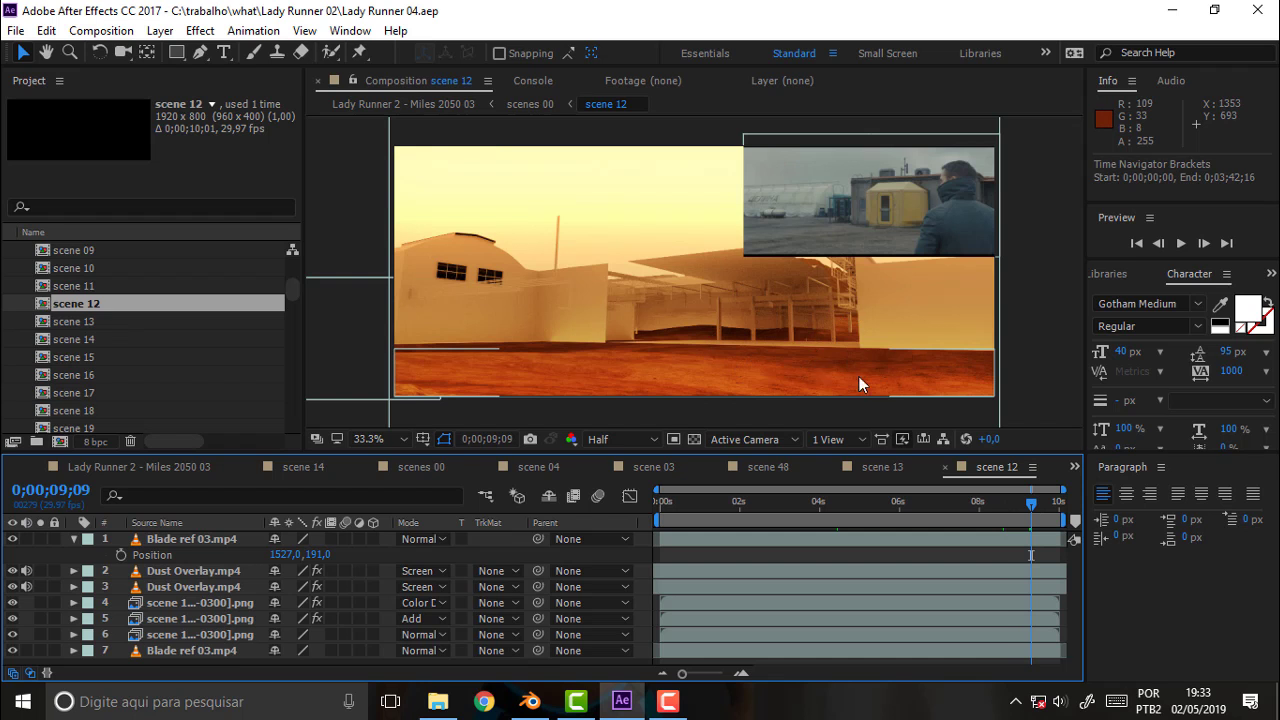
{"action": "mouse_move", "coordinate": [1031, 506]}
{"action": "left_mouse_down"}
{"action": "mouse_move", "coordinate": [935, 518]}
{"action": "mouse_move", "coordinate": [1024, 505]}
{"action": "left_mouse_up"}
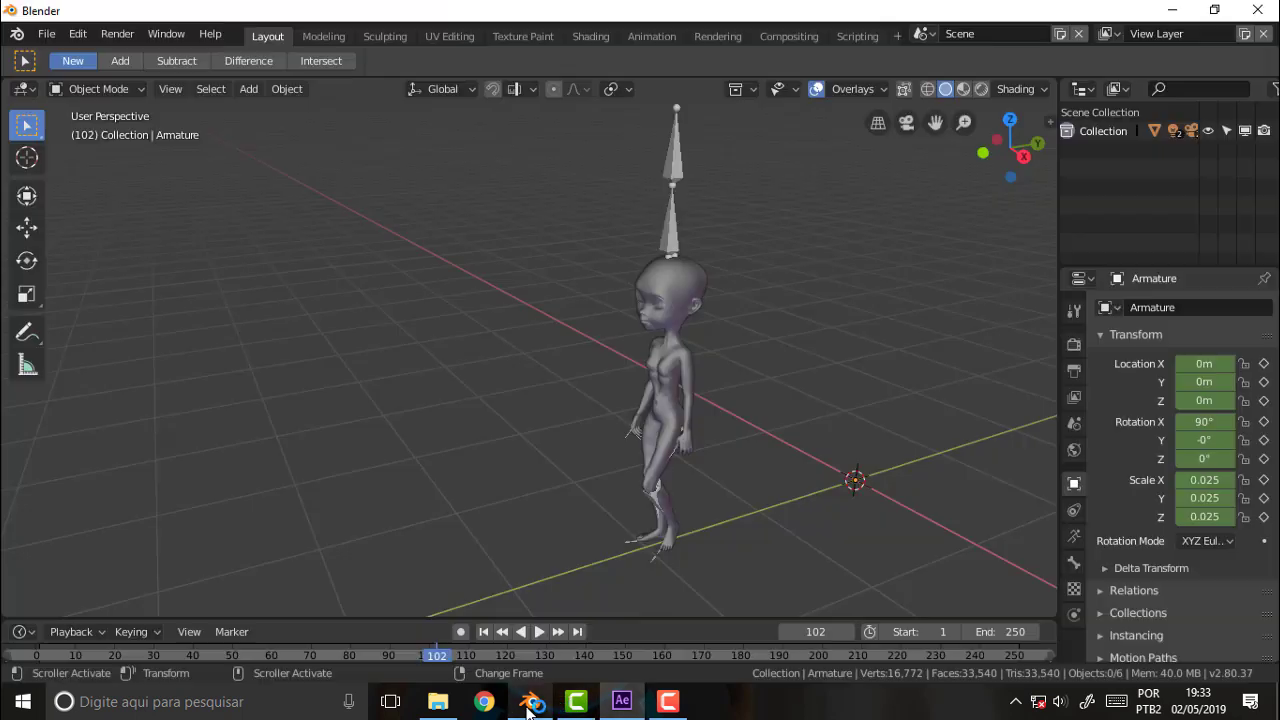
- Back in Blender, load wanderer 006 scene 12 Tricy.blend from recent files and play its camera animation once
{"action": "left_click", "coordinate": [530, 701]}
{"action": "left_click", "coordinate": [57, 35]}
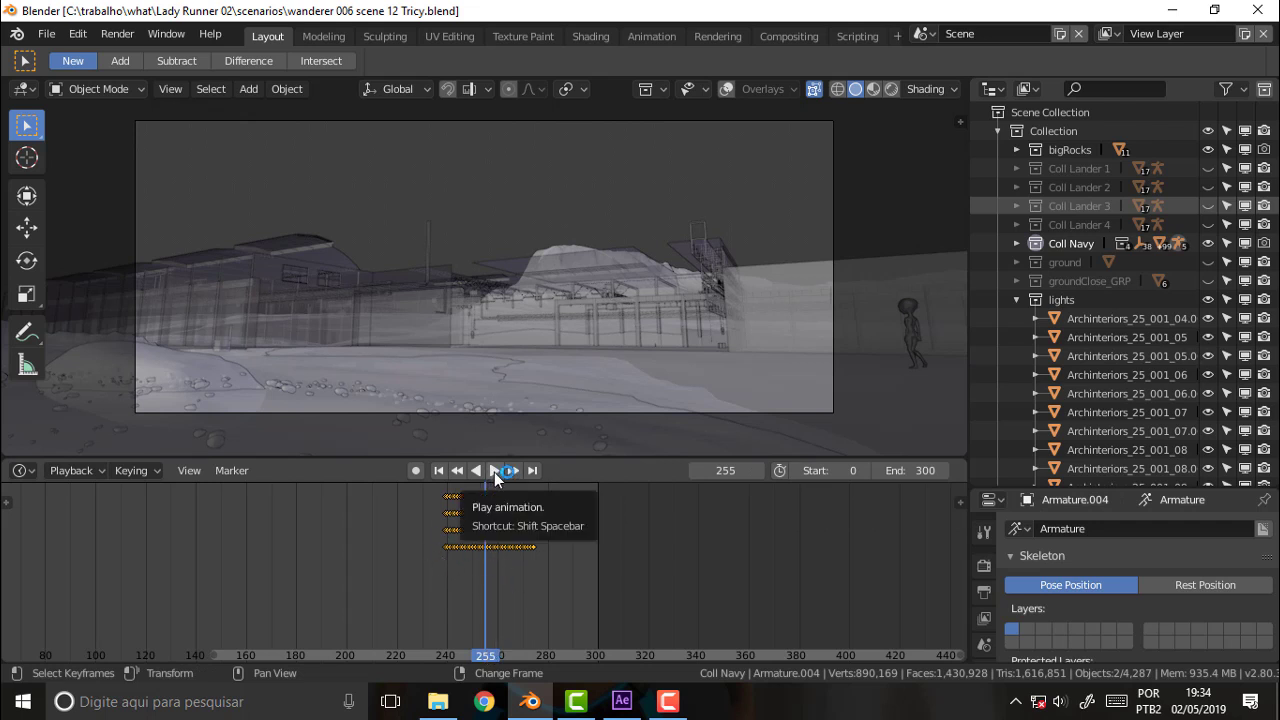
{"action": "left_click", "coordinate": [494, 471]}
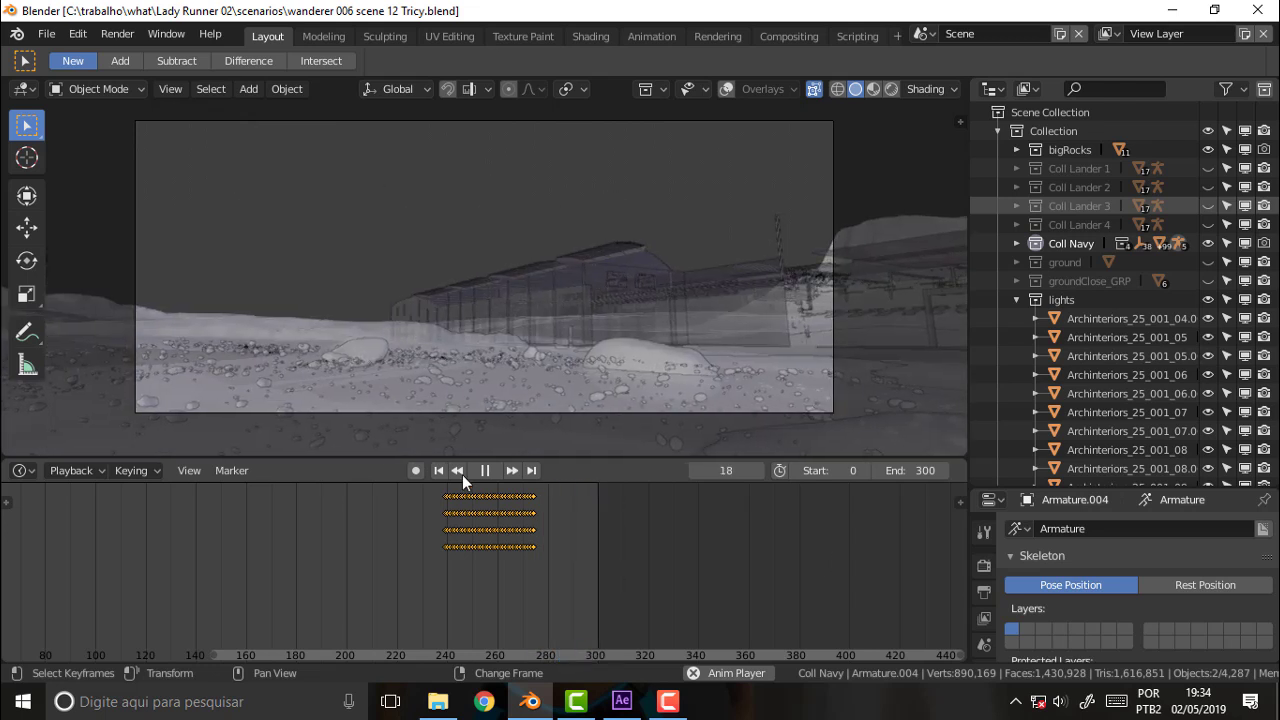
{"action": "left_click", "coordinate": [486, 470]}
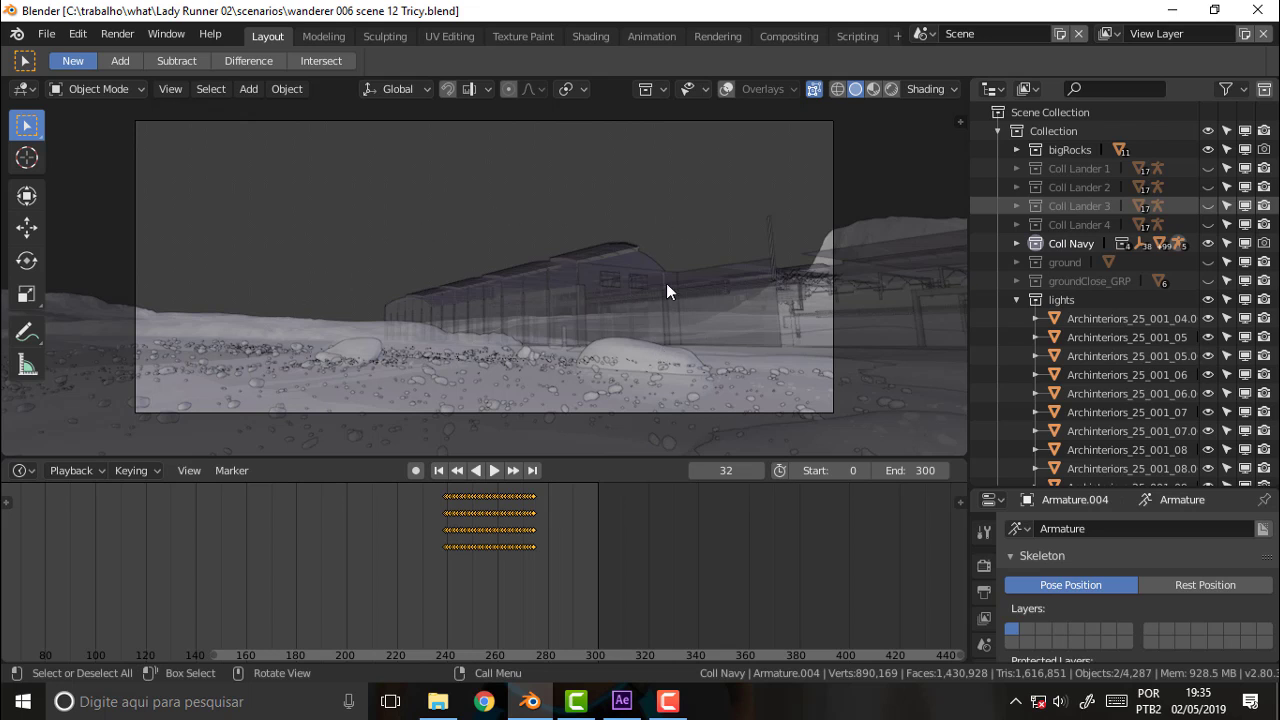
{"action": "left_click", "coordinate": [43, 36]}
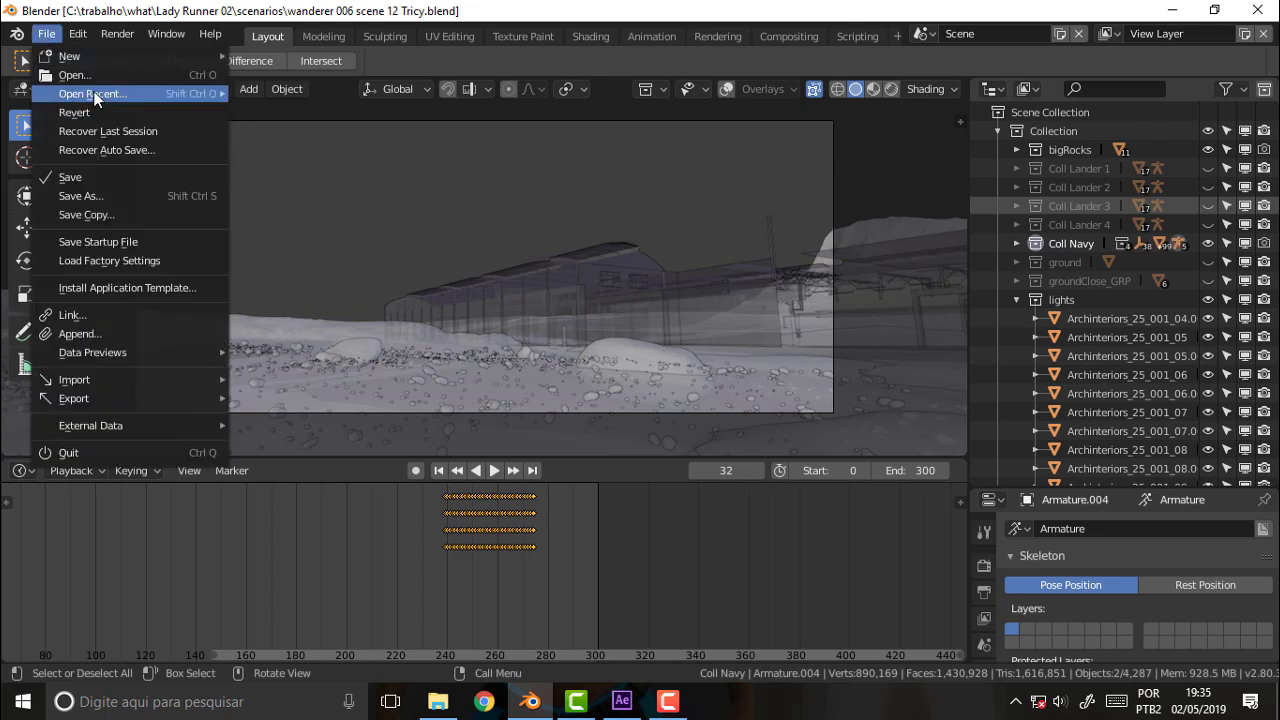
{"action": "mouse_move", "coordinate": [92, 94]}
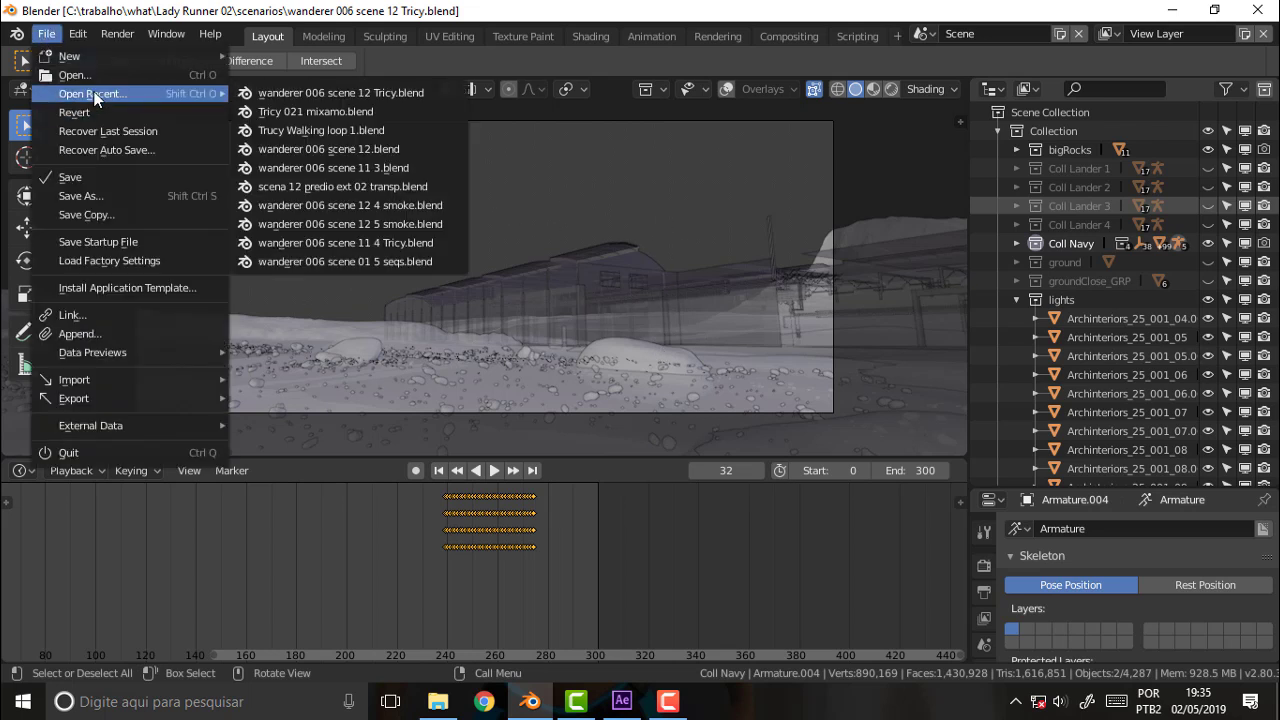
- Open wanderer 006 scene 12 4 smoke.blend and play the lander smoke, stopping at frame 50
{"action": "left_click", "coordinate": [320, 203]}
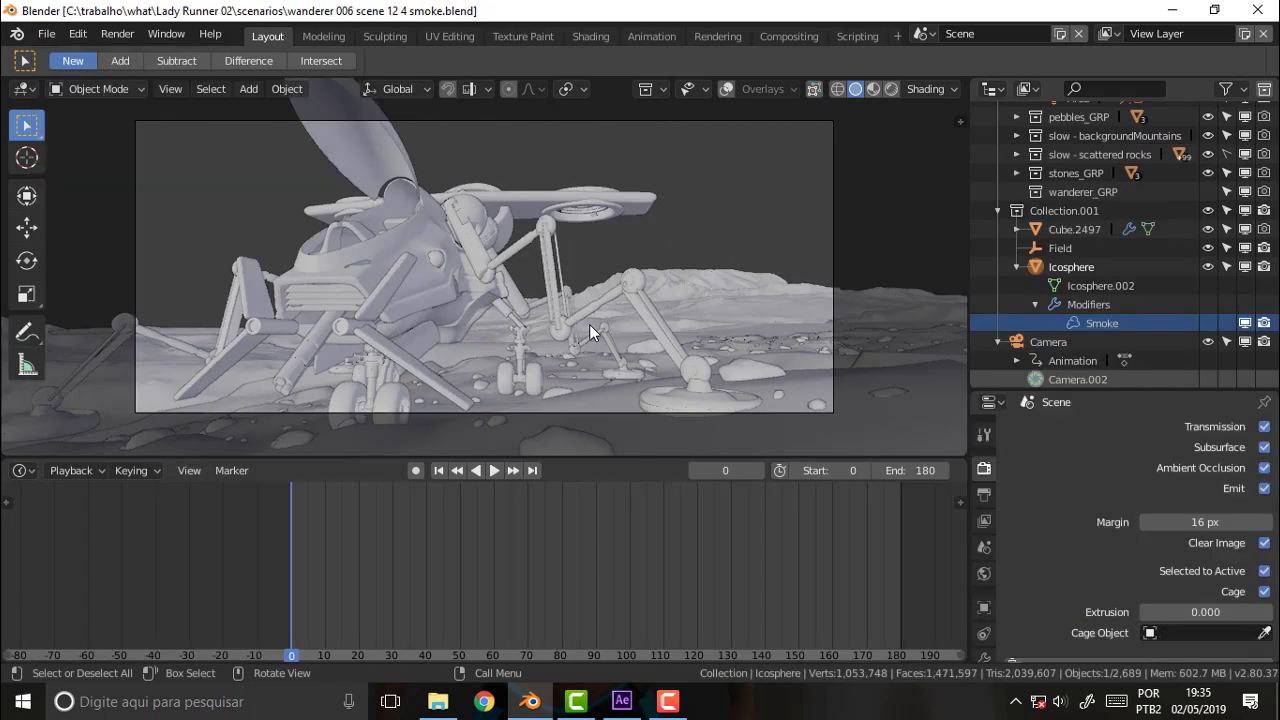
{"action": "left_click", "coordinate": [493, 472]}
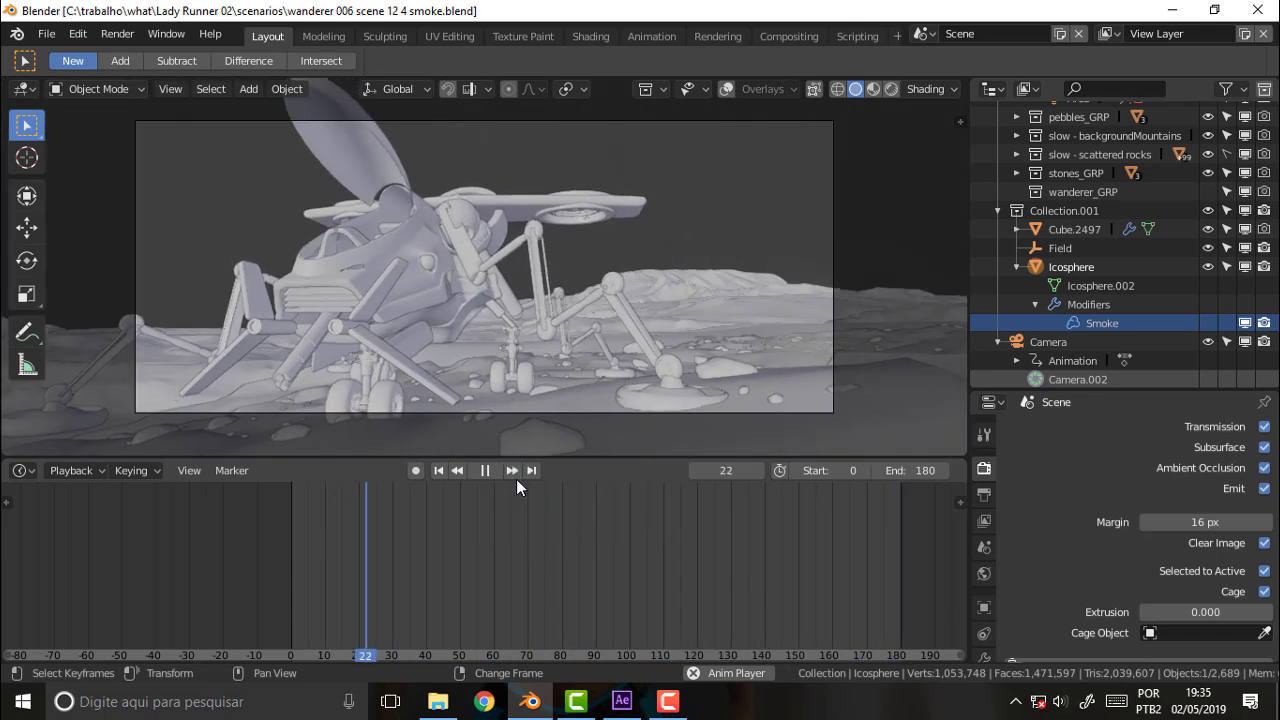
{"action": "left_click", "coordinate": [484, 468]}
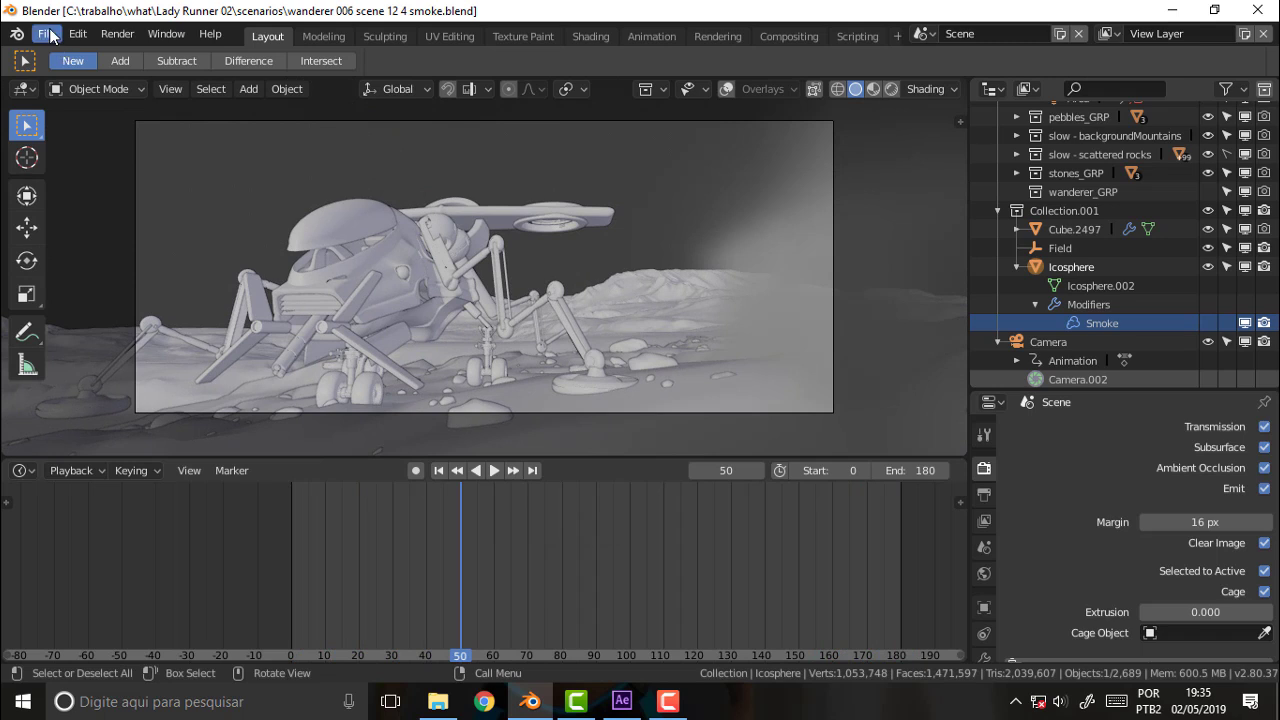
{"action": "left_click", "coordinate": [50, 36]}
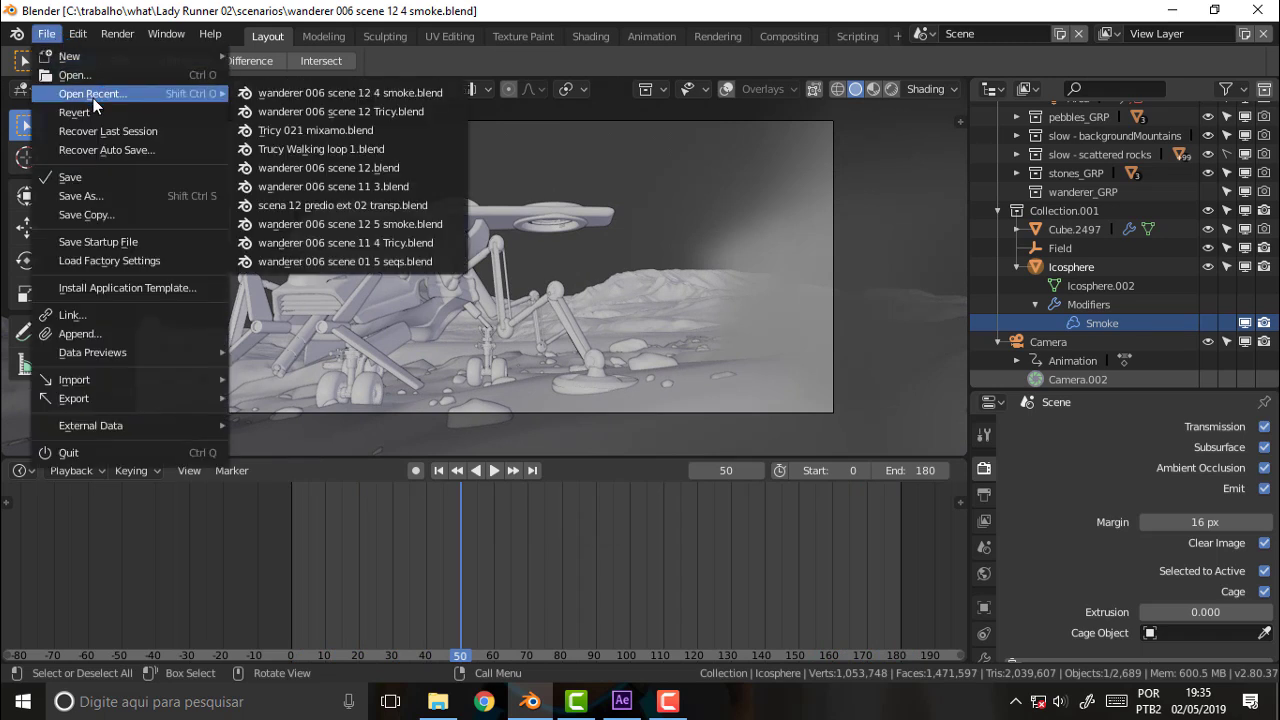
- Reopen wanderer 006 scene 12 Tricy.blend from the scenarios folder
{"action": "left_click", "coordinate": [73, 74]}
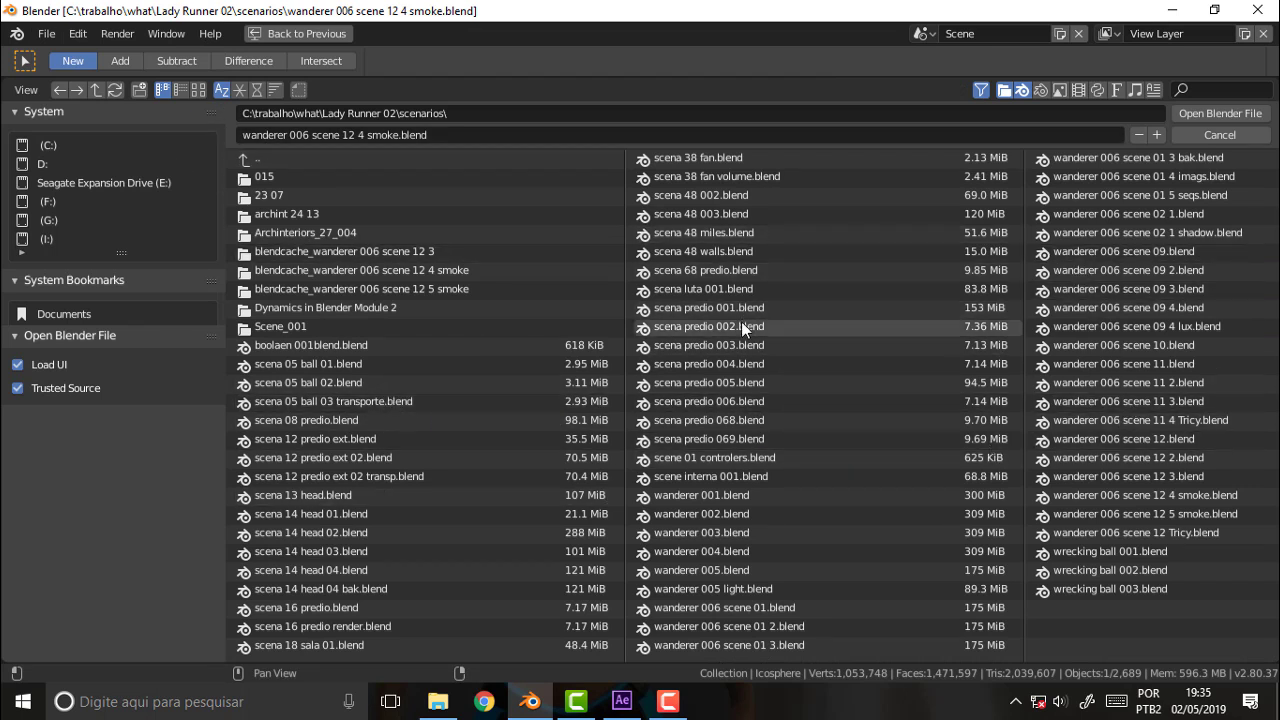
{"action": "double_click", "coordinate": [397, 477]}
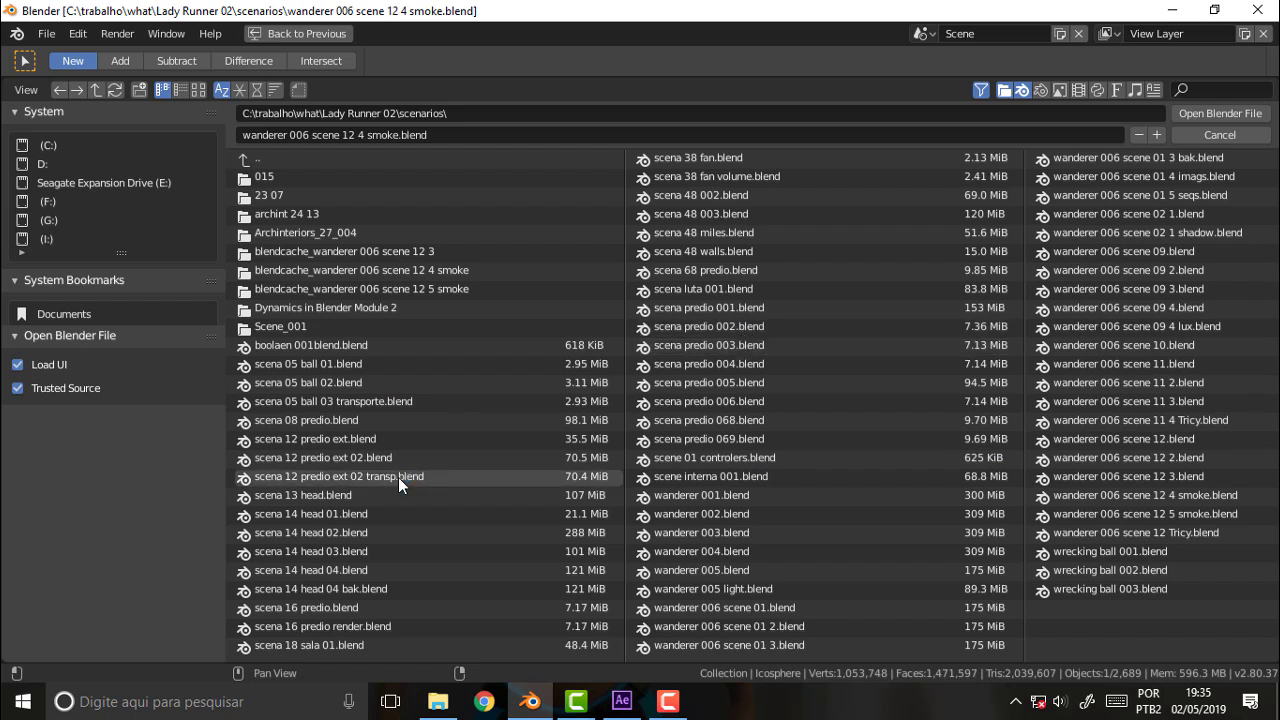
{"action": "left_click", "coordinate": [1100, 530]}
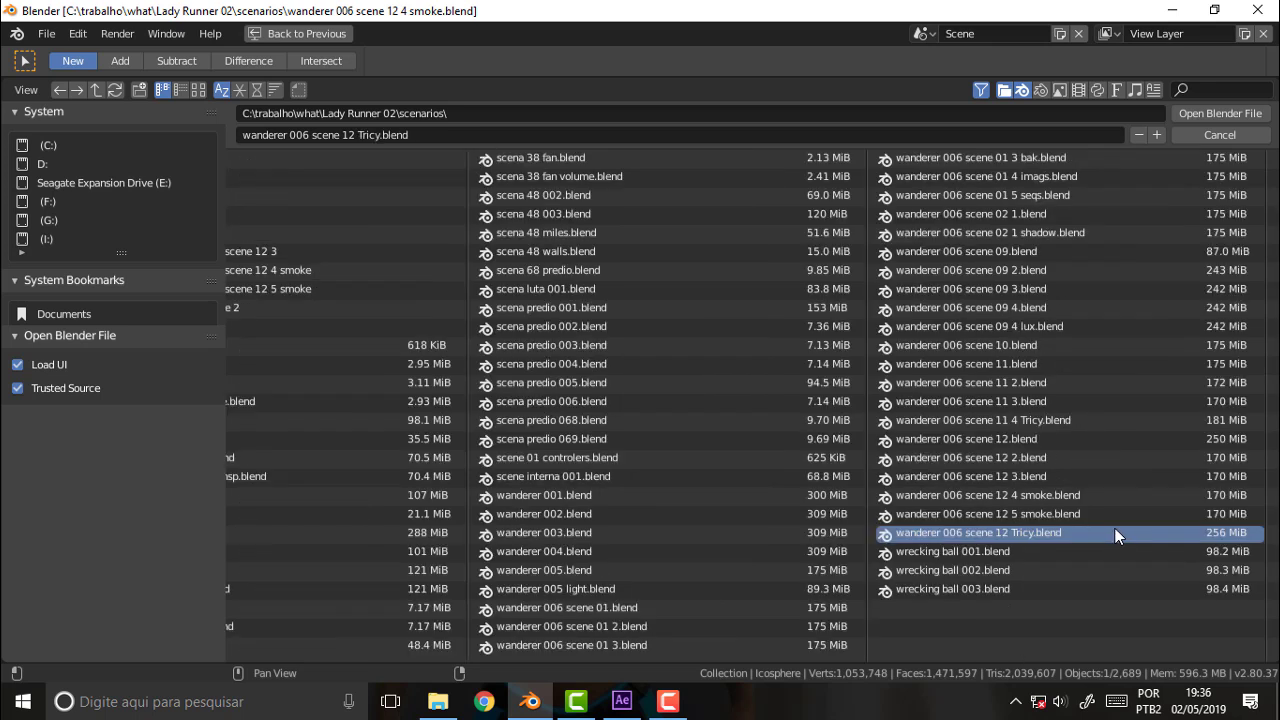
{"action": "left_click", "coordinate": [1220, 113]}
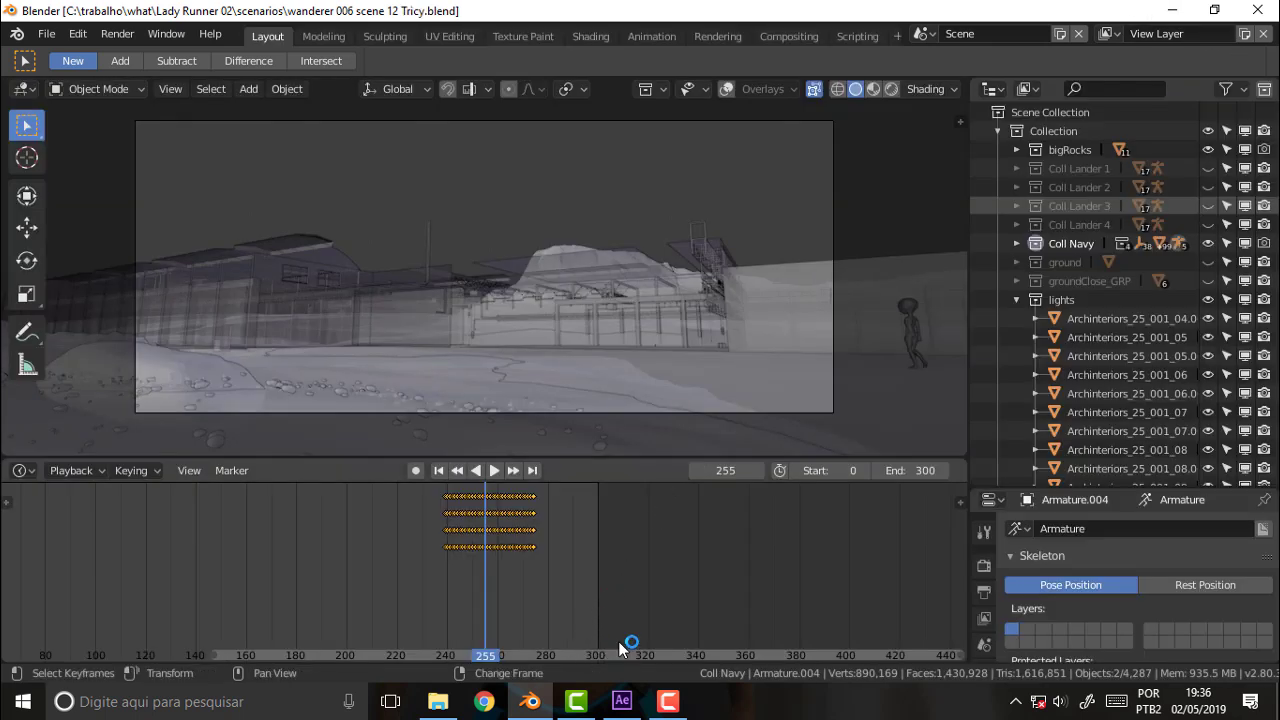
{"action": "left_click", "coordinate": [46, 35]}
{"action": "mouse_move", "coordinate": [92, 94]}
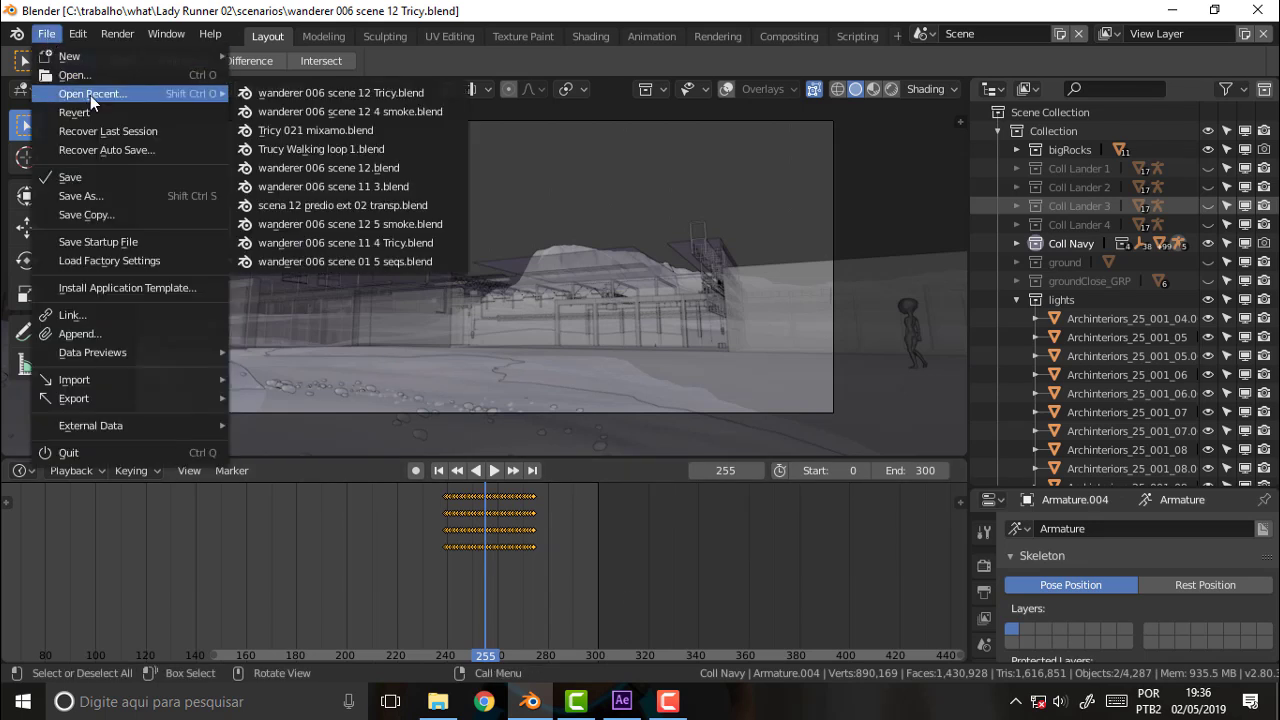
- Open wanderer 006 scene 11 3.blend from recent files and play its lander shot, stopping at frame 124
{"action": "left_click", "coordinate": [309, 187]}
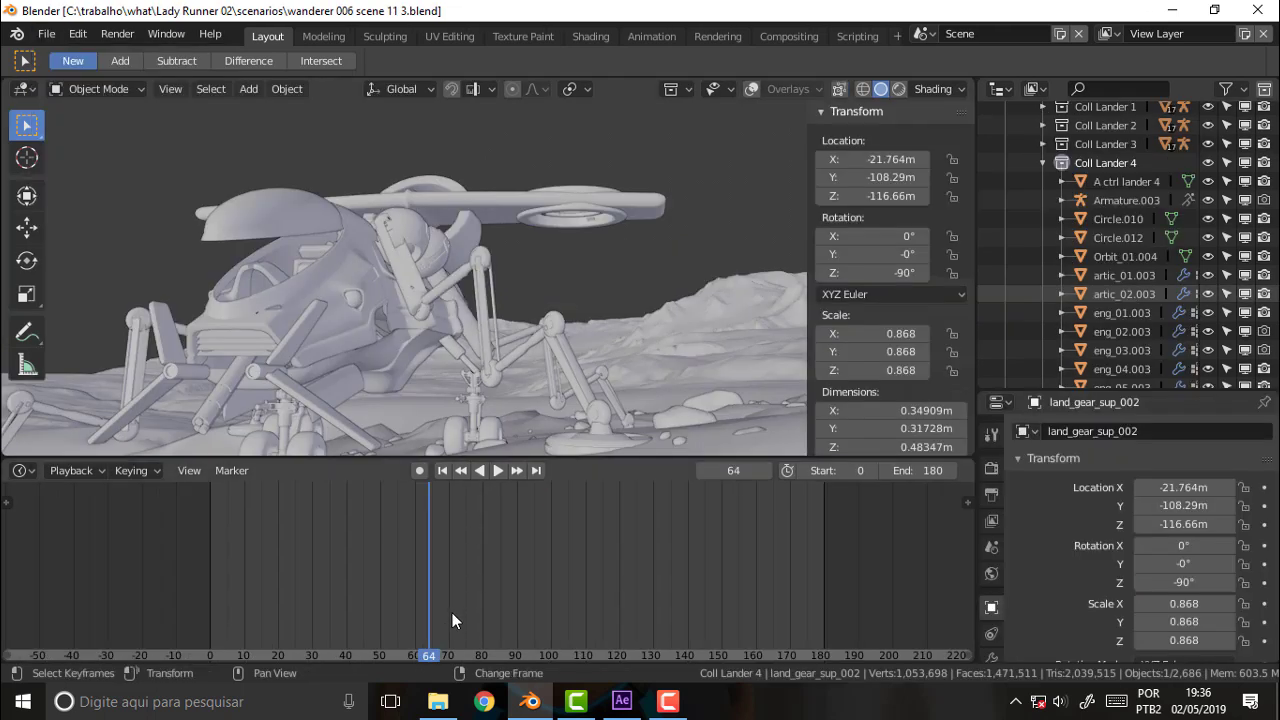
{"action": "left_click", "coordinate": [499, 471]}
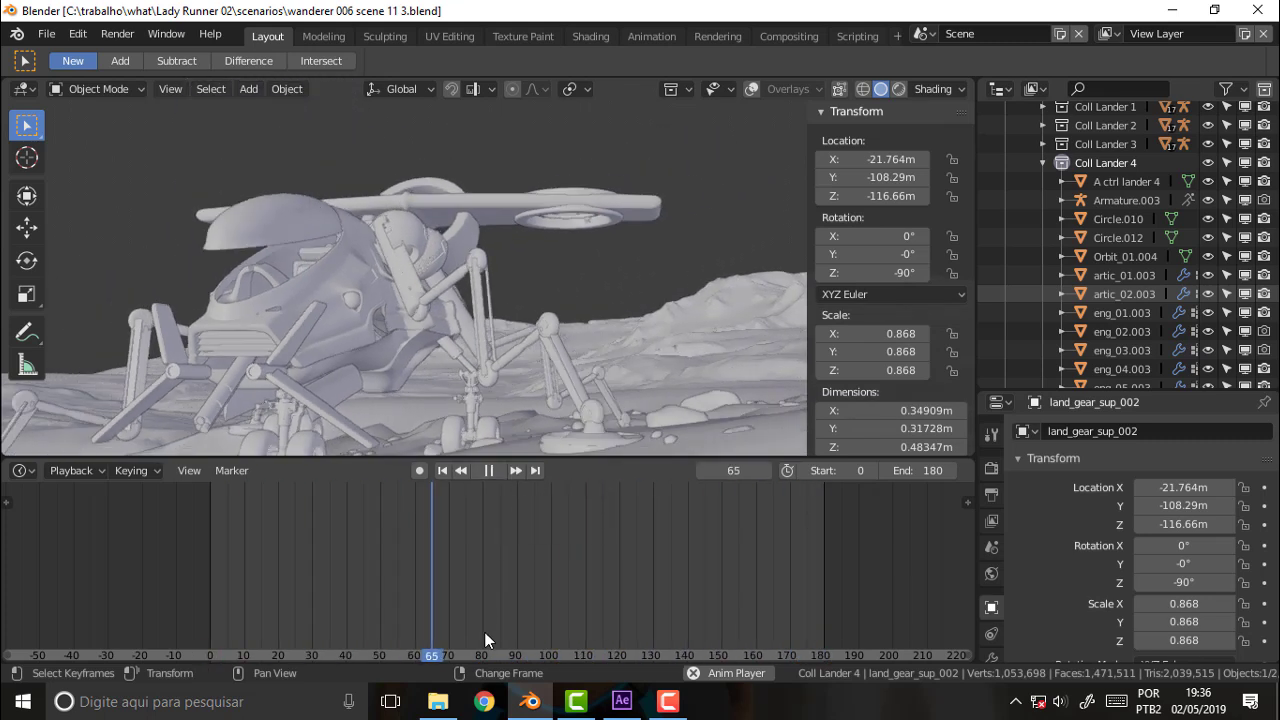
{"action": "scroll", "coordinate": [470, 654], "scroll_direction": "up", "scroll_amount": 1, "text": "ctrl"}
{"action": "left_click", "coordinate": [490, 470]}
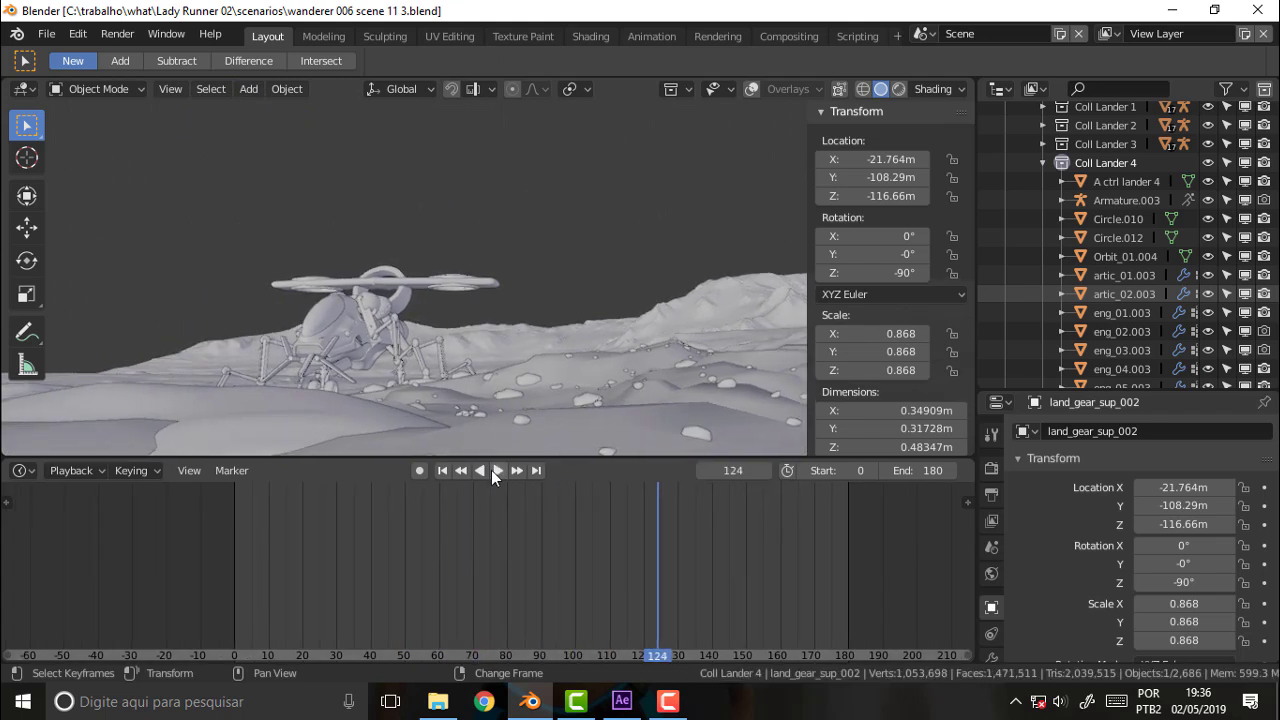
{"action": "left_click", "coordinate": [46, 34]}
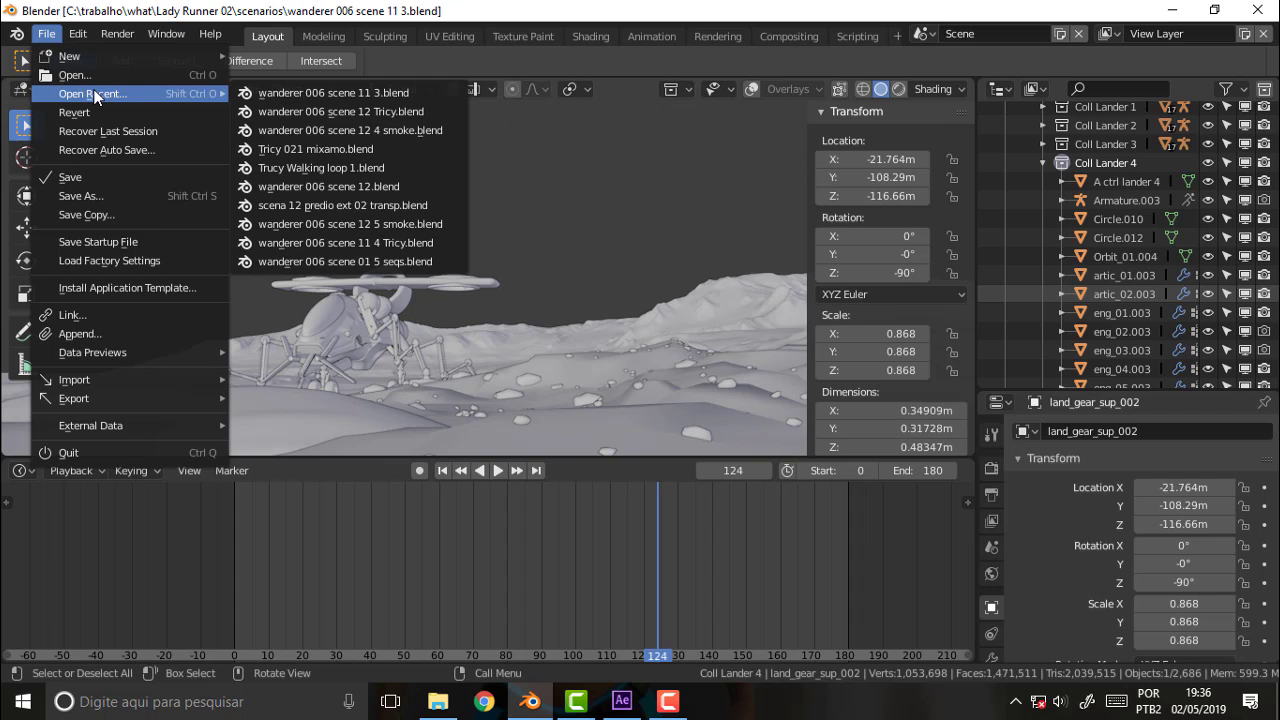
- Load wanderer 006 scene 11 4 Tricy.blend through the file browser
{"action": "left_click", "coordinate": [75, 75]}
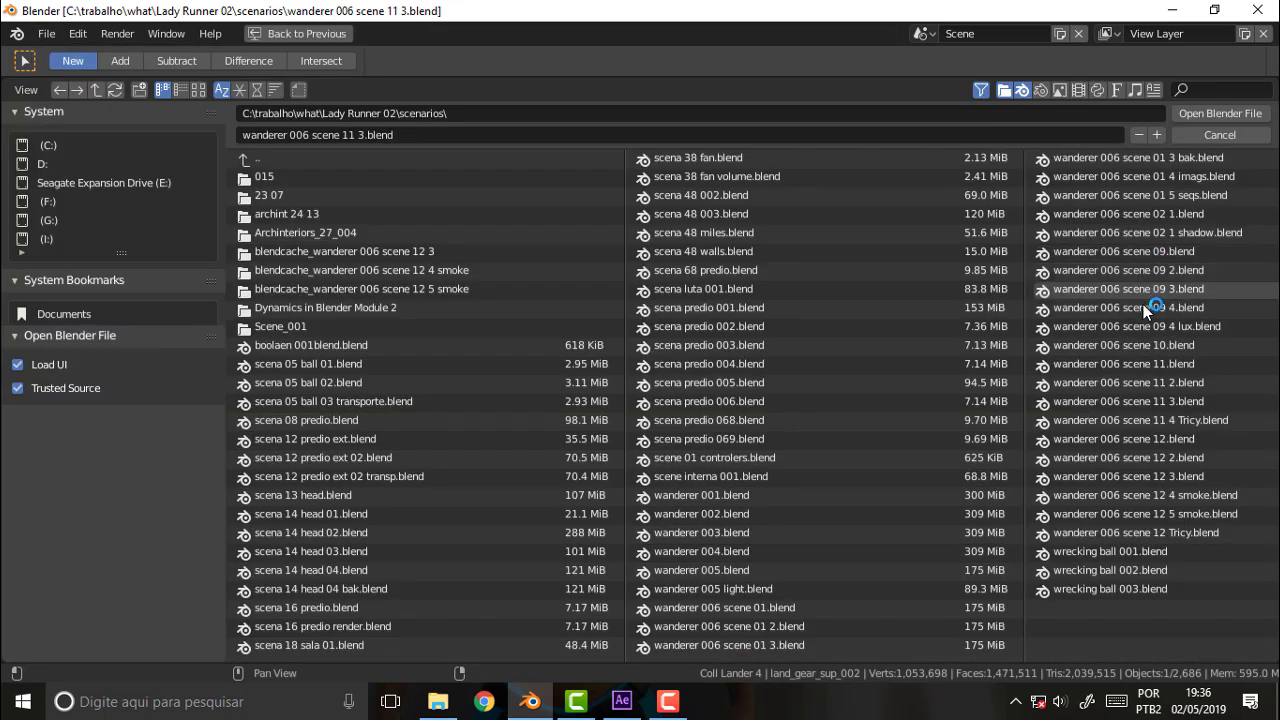
{"action": "left_click", "coordinate": [1107, 422]}
{"action": "left_click", "coordinate": [1222, 114]}
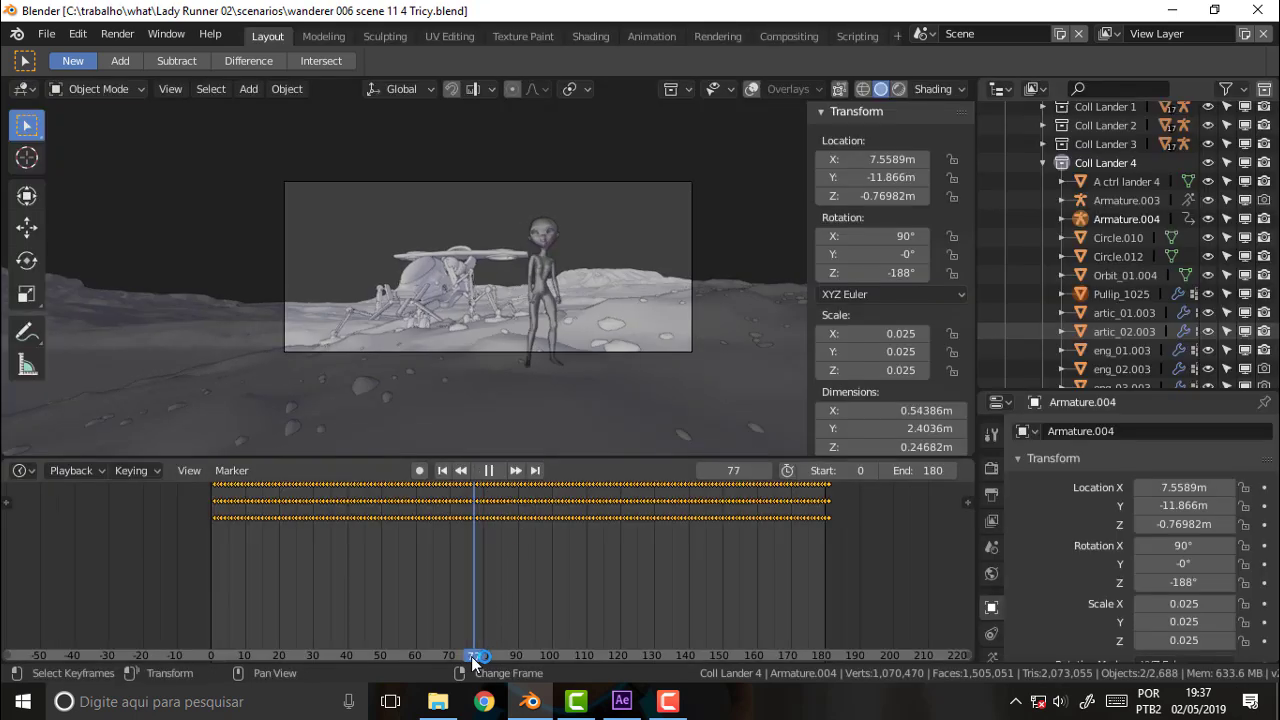
- Play and scrub the character's walk between roughly frames 55 and 85
{"action": "left_click_drag", "start_coordinate": [488, 651], "coordinate": [400, 491]}
{"action": "key", "text": "space"}
{"action": "left_click_drag", "start_coordinate": [435, 663], "coordinate": [466, 660]}
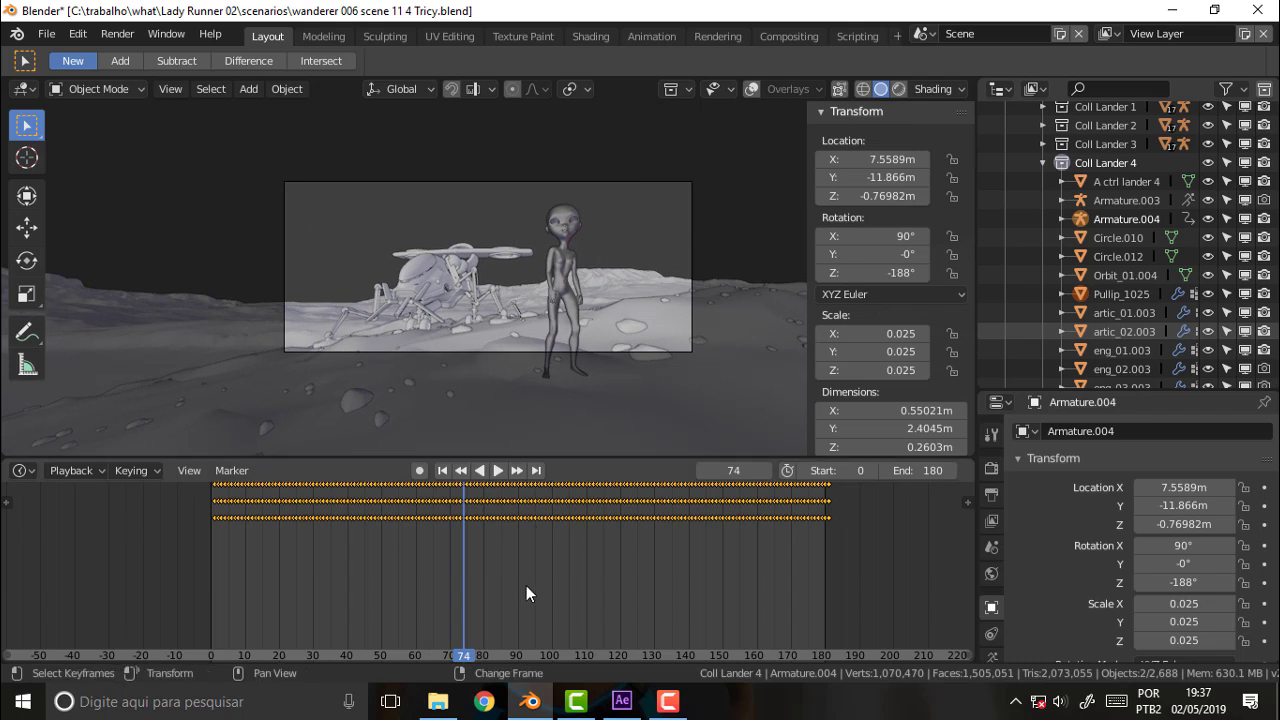
{"action": "mouse_move", "coordinate": [466, 663]}
{"action": "left_mouse_down"}
{"action": "mouse_move", "coordinate": [421, 662]}
{"action": "mouse_move", "coordinate": [503, 664]}
{"action": "mouse_move", "coordinate": [425, 662]}
{"action": "mouse_move", "coordinate": [490, 662]}
{"action": "mouse_move", "coordinate": [457, 662]}
{"action": "left_mouse_up"}
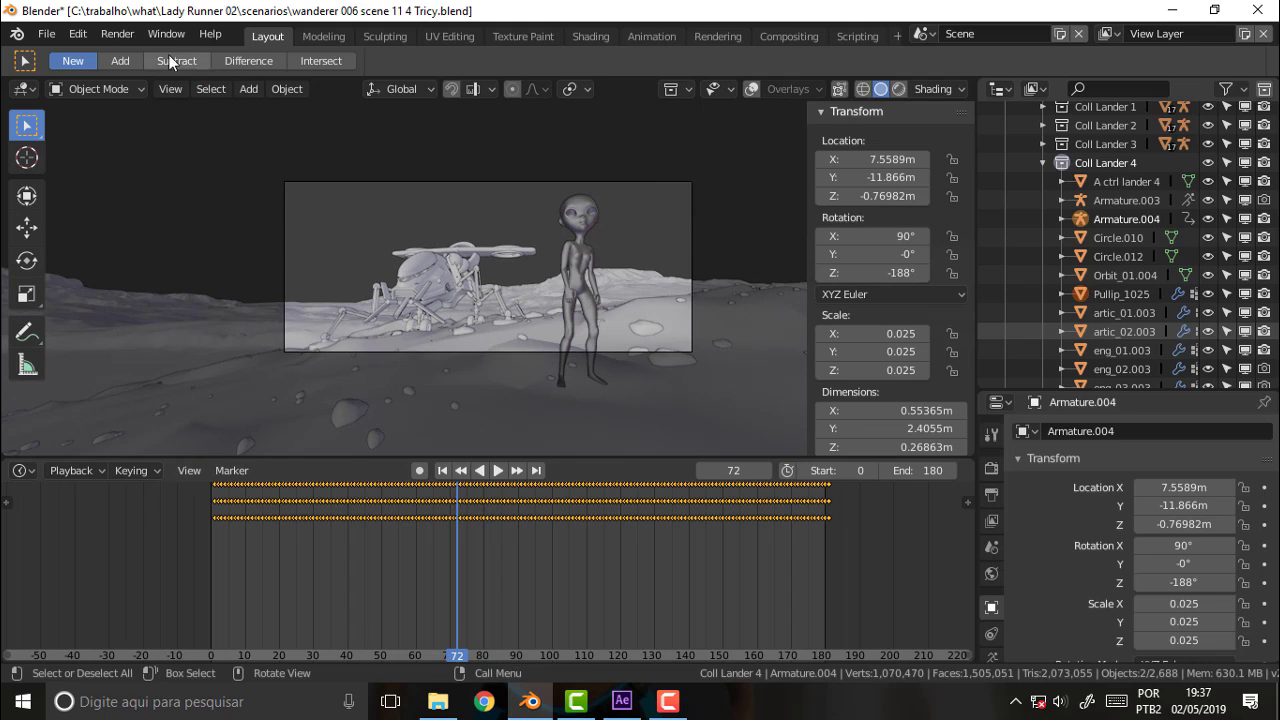
{"action": "left_click", "coordinate": [52, 34]}
{"action": "mouse_move", "coordinate": [92, 93]}
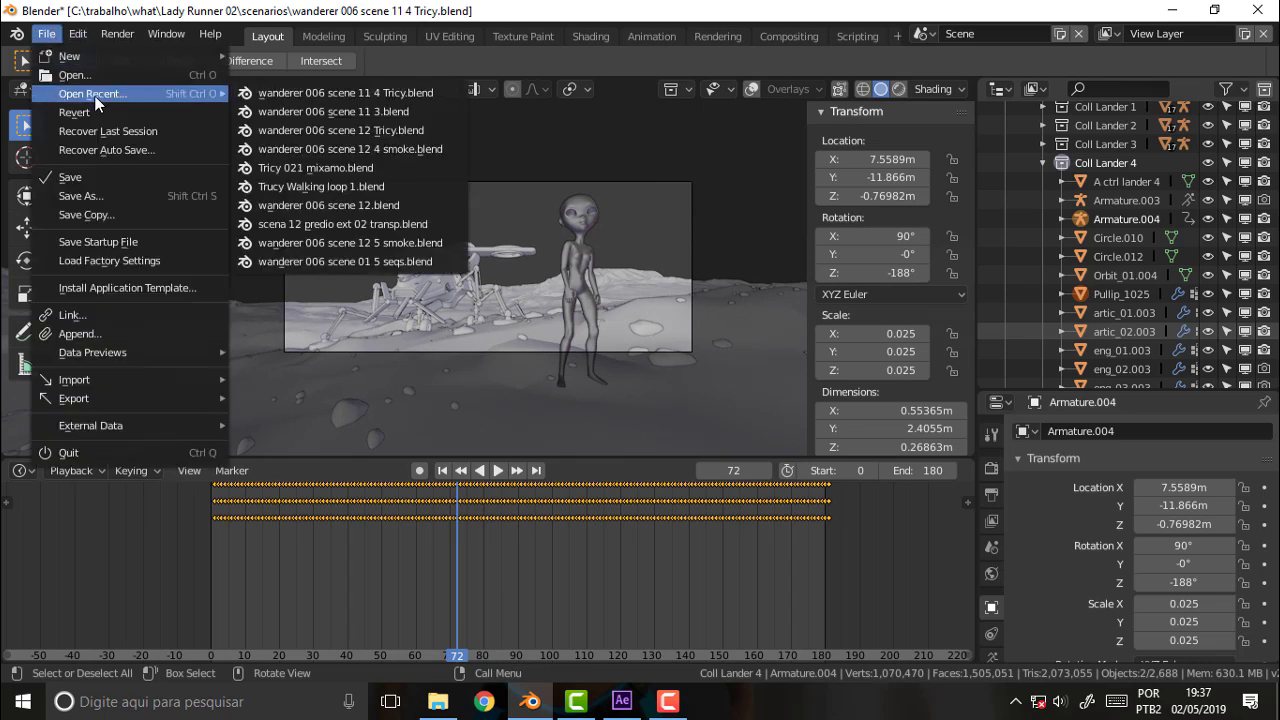
- Open wanderer 006 scene 01 5 seqs.blend and join the node editor area into the 3D view
{"action": "left_click", "coordinate": [82, 75]}
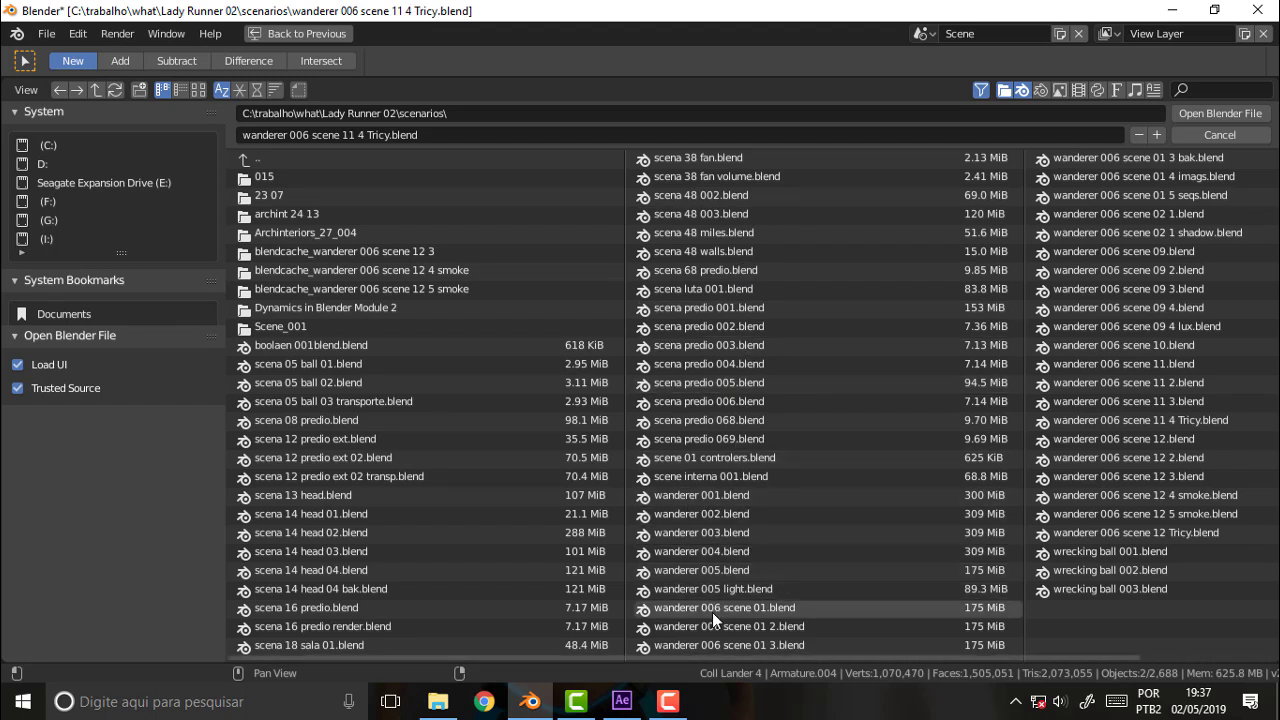
{"action": "left_click", "coordinate": [1108, 197]}
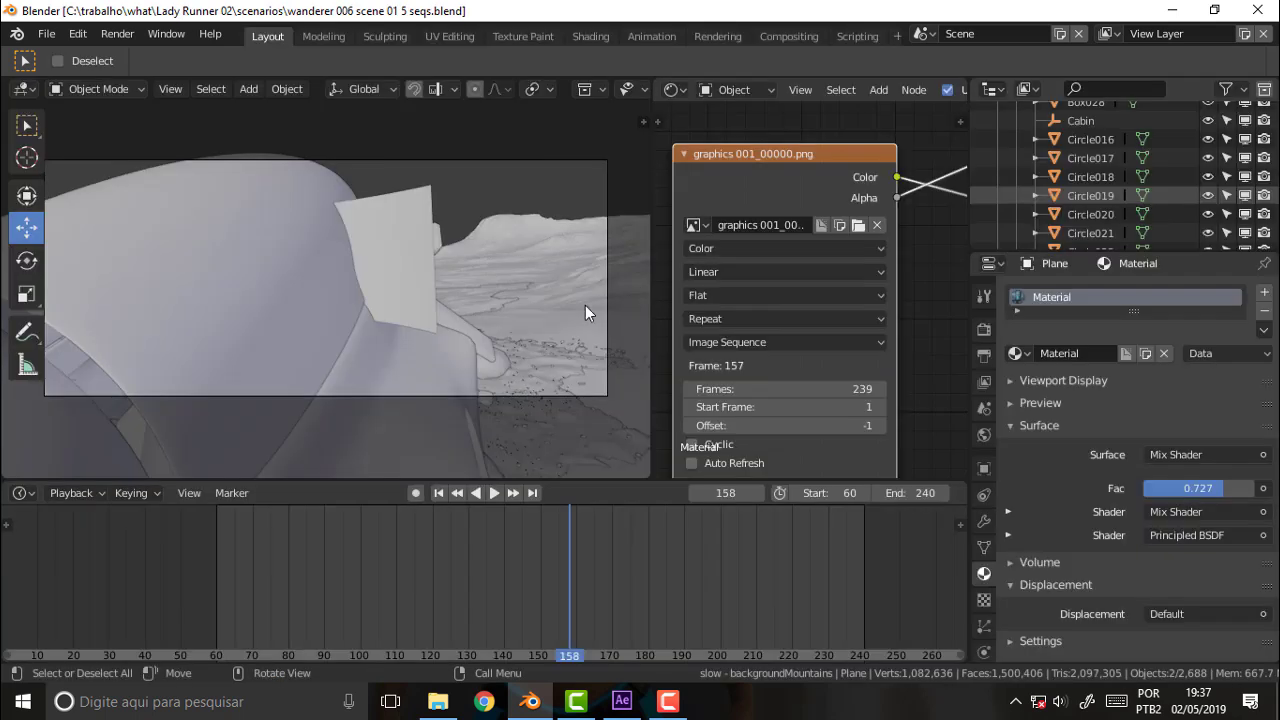
{"action": "right_click", "coordinate": [650, 203]}
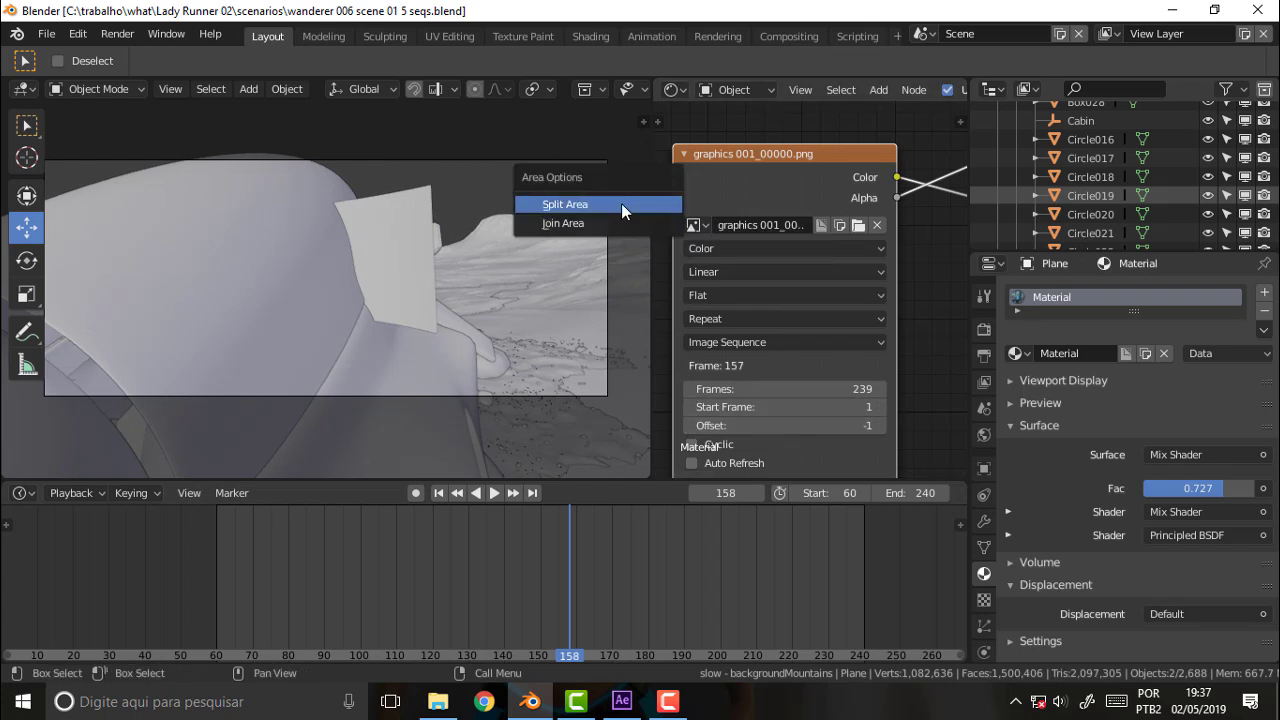
{"action": "left_click", "coordinate": [622, 221]}
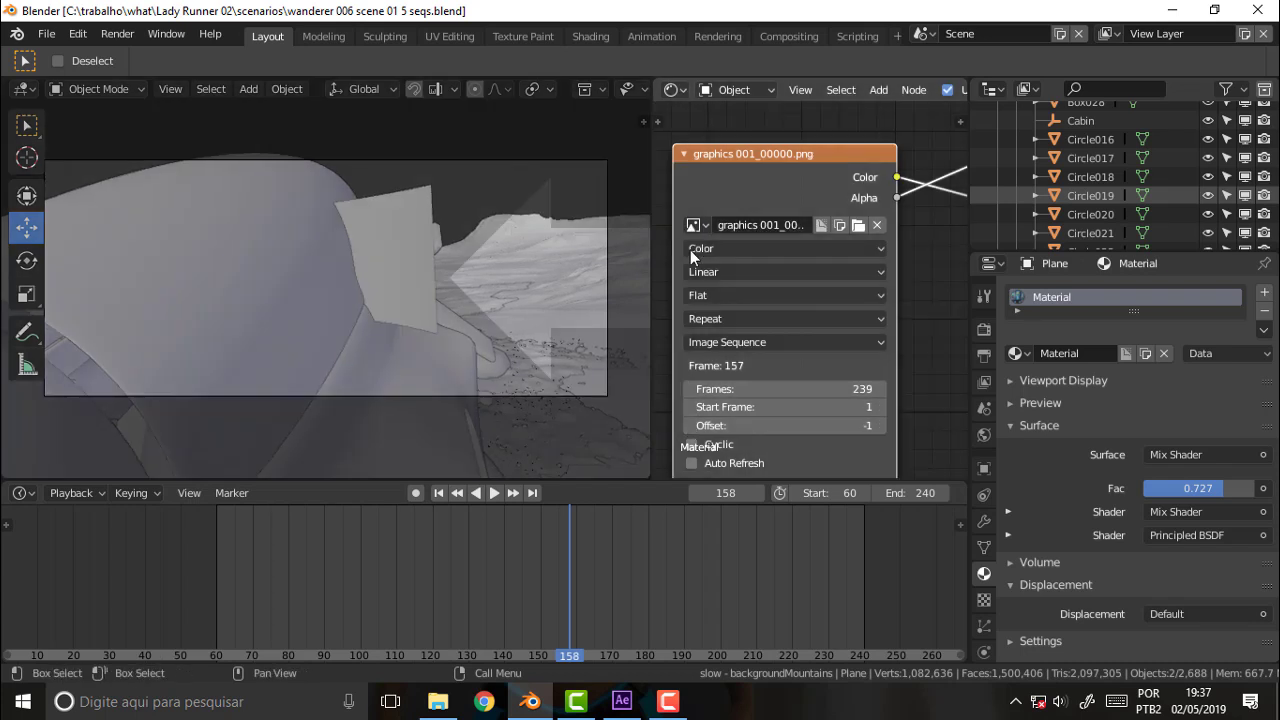
{"action": "left_click", "coordinate": [758, 308]}
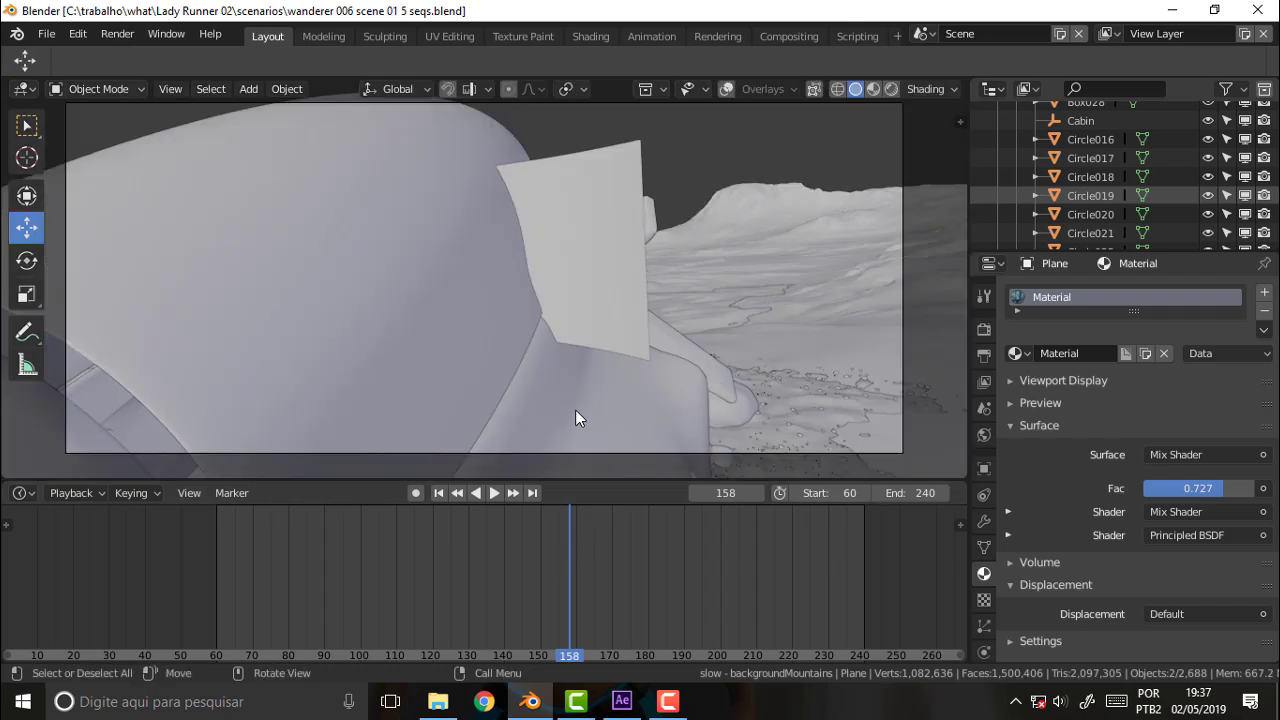
- Turn on X-ray, park the animation near frame 113, and leave camera view for a free view
{"action": "left_click", "coordinate": [814, 88]}
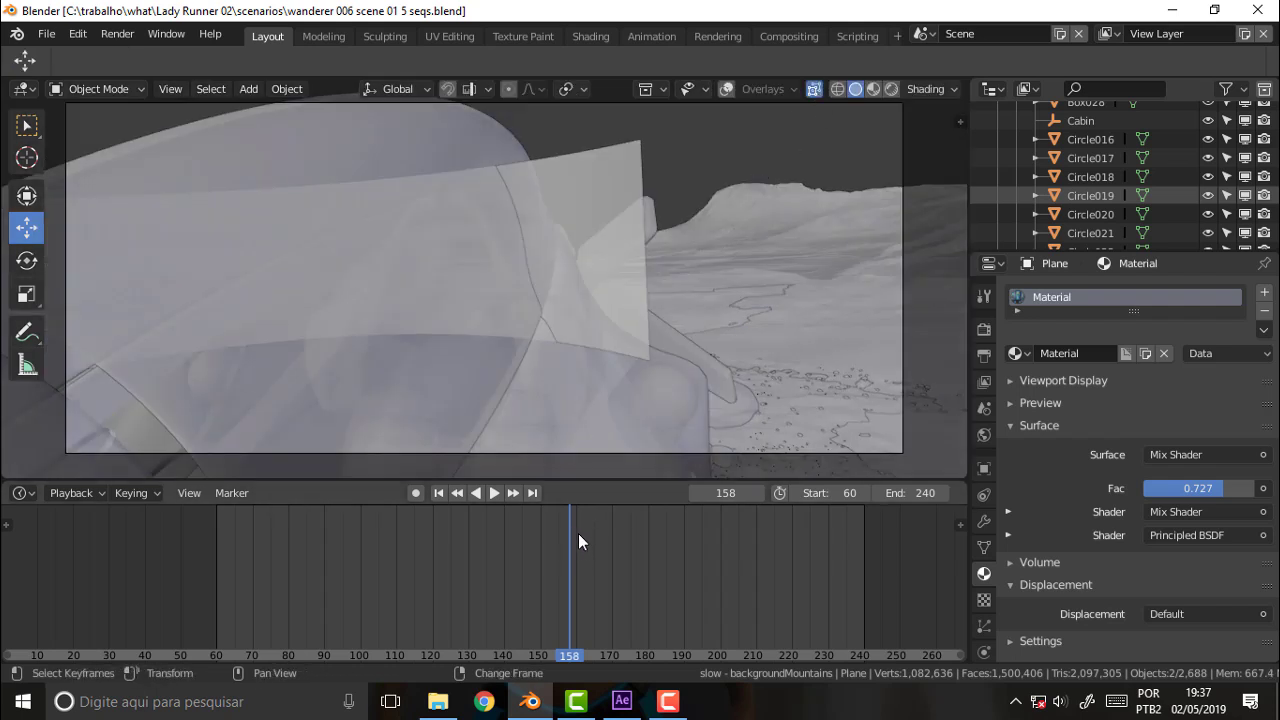
{"action": "mouse_move", "coordinate": [494, 653]}
{"action": "left_mouse_down"}
{"action": "mouse_move", "coordinate": [274, 640]}
{"action": "mouse_move", "coordinate": [465, 637]}
{"action": "left_mouse_up"}
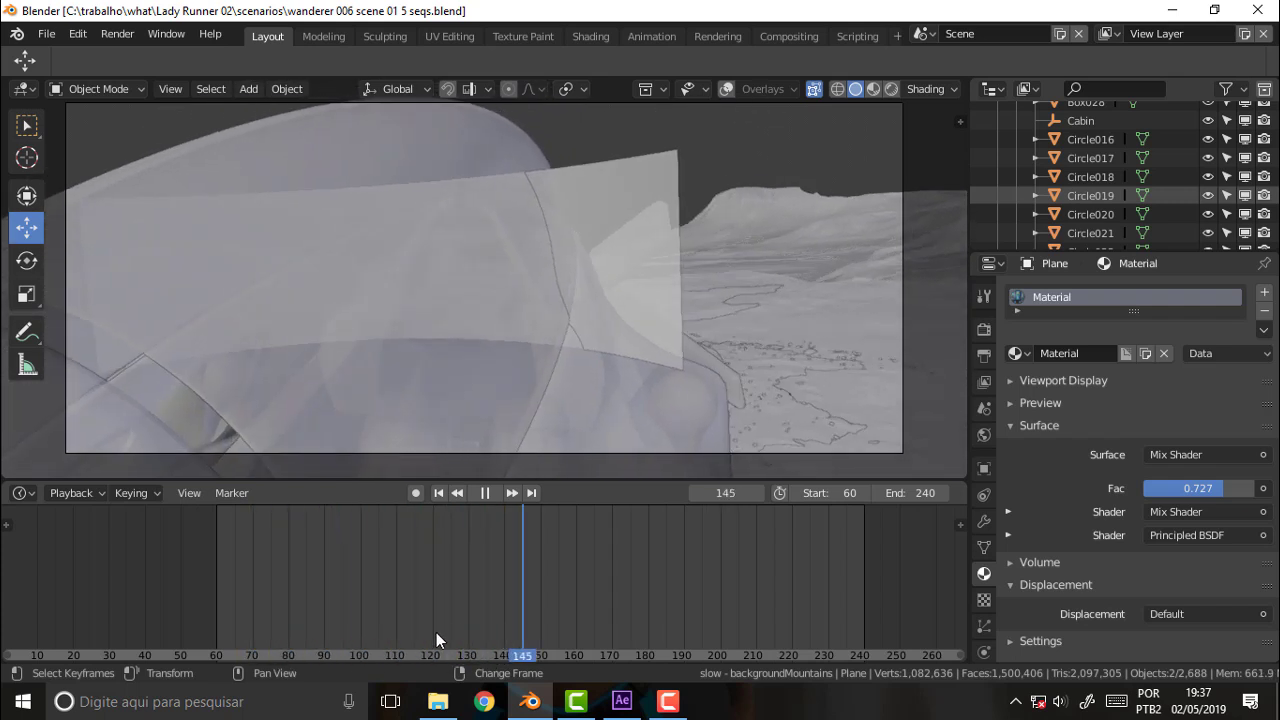
{"action": "key", "text": "Escape"}
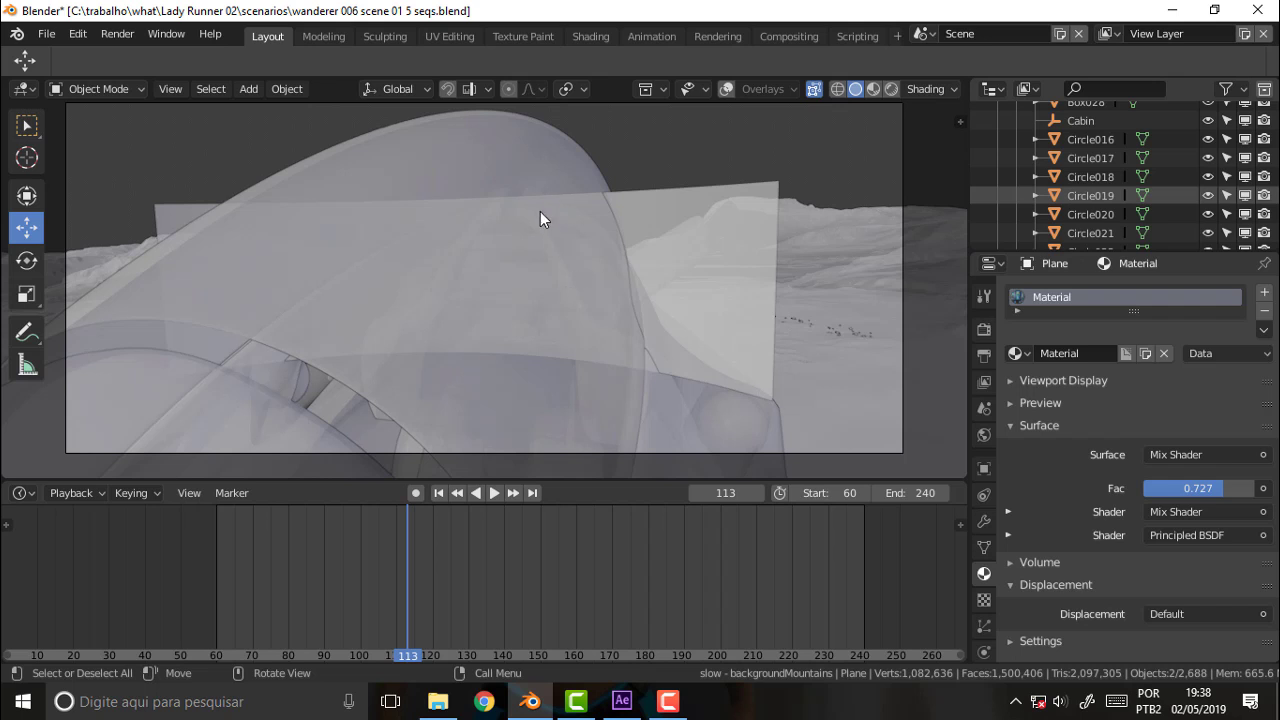
{"action": "key", "text": "KP_0"}
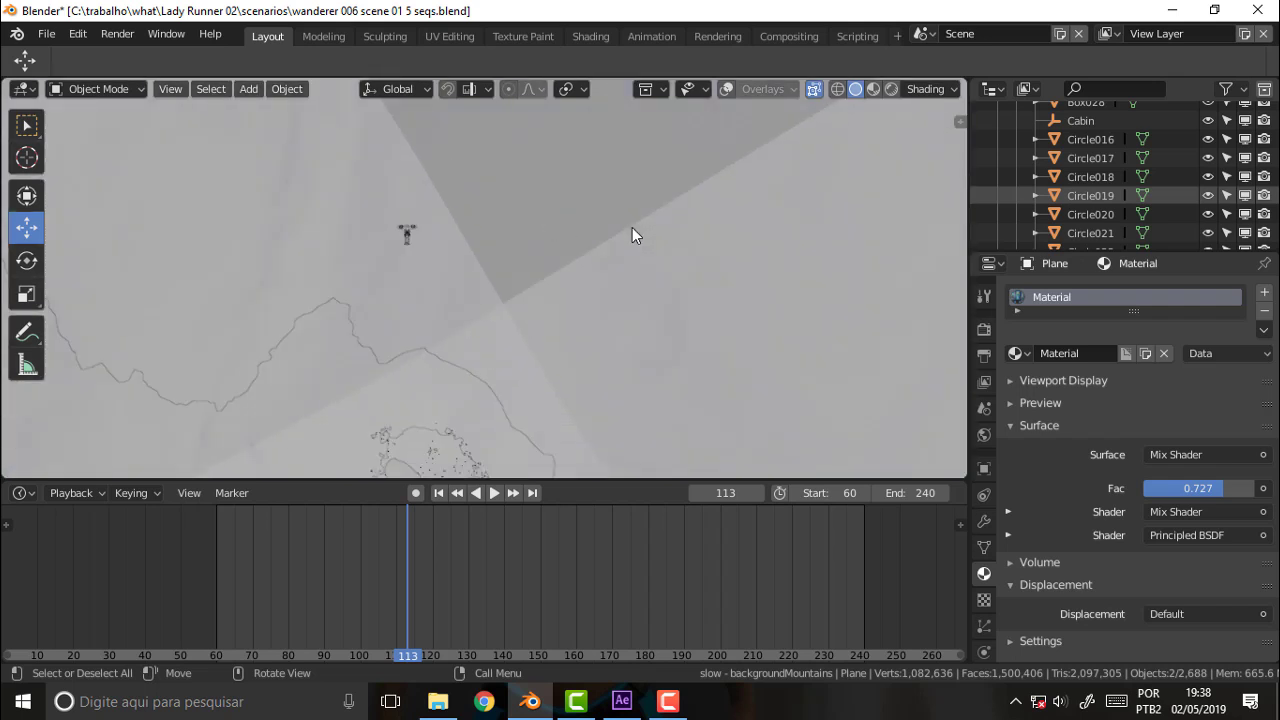
{"action": "middle_click_drag", "start_coordinate": [440, 244], "coordinate": [445, 251]}
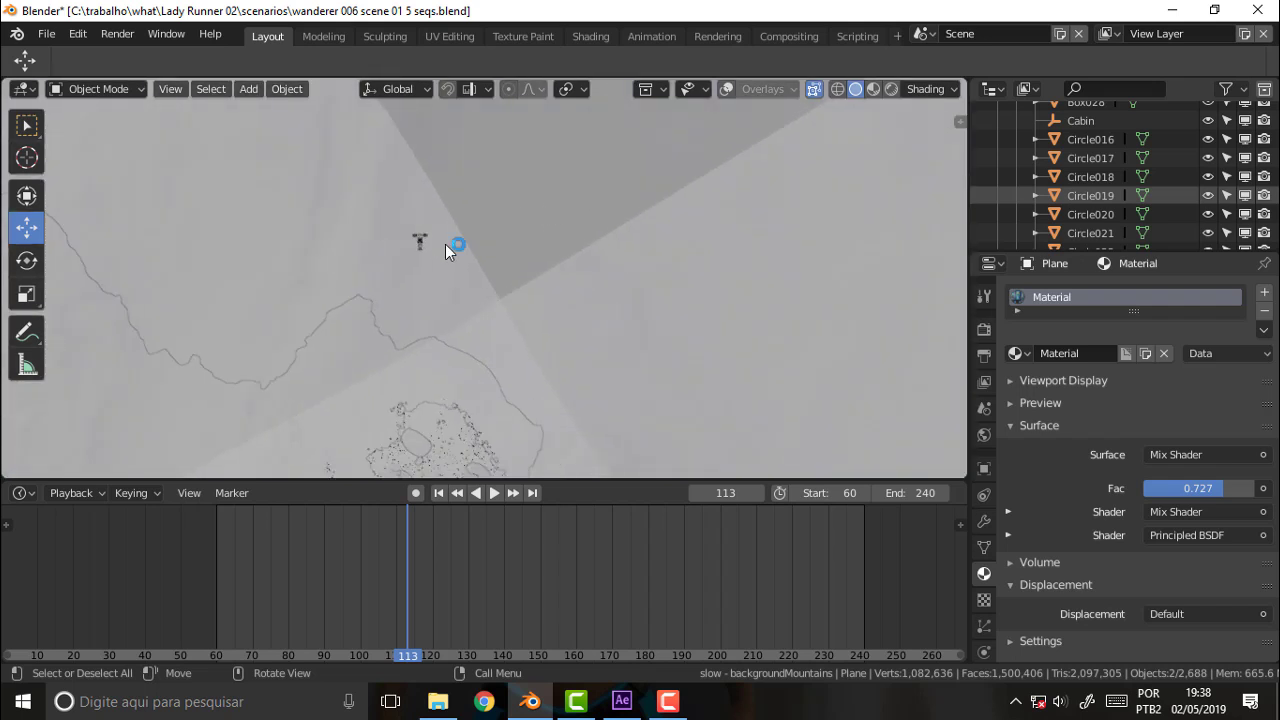
- Import Piloting.fbx from C:\trabalho\what\PULLIP 000 - Referencias\Tricy as an FBX armature
{"action": "left_click", "coordinate": [46, 38]}
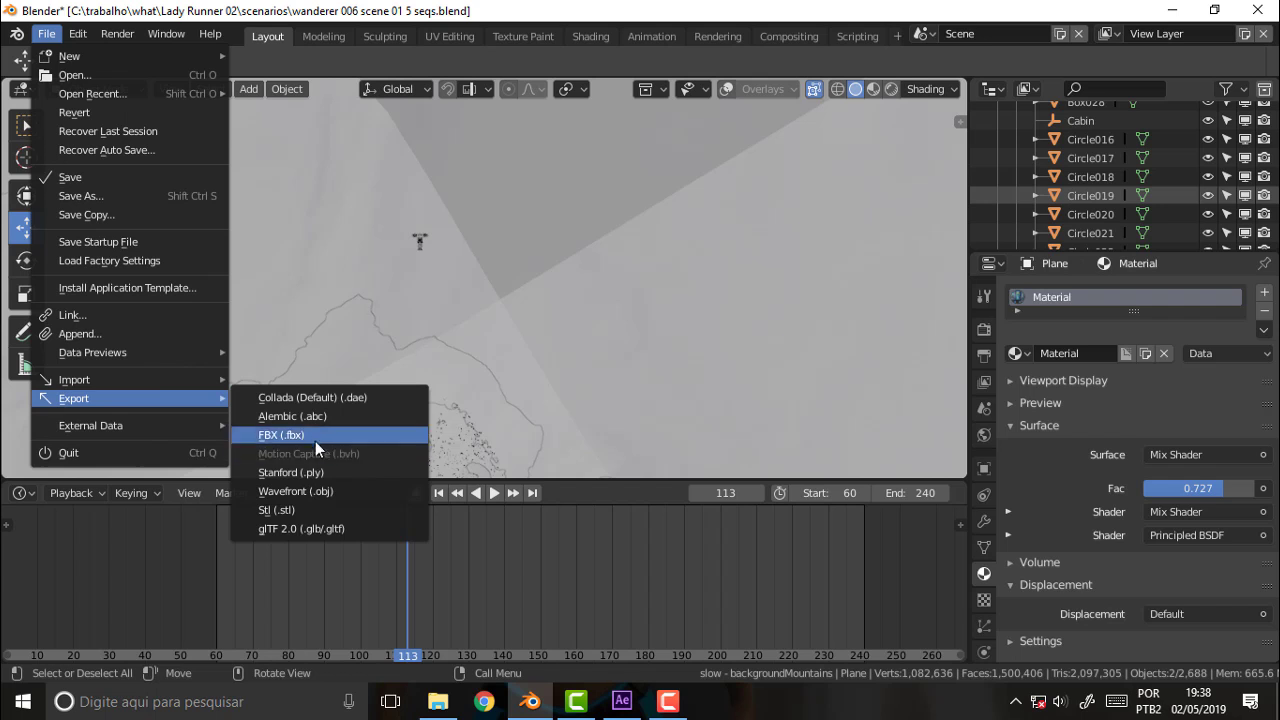
{"action": "mouse_move", "coordinate": [74, 380]}
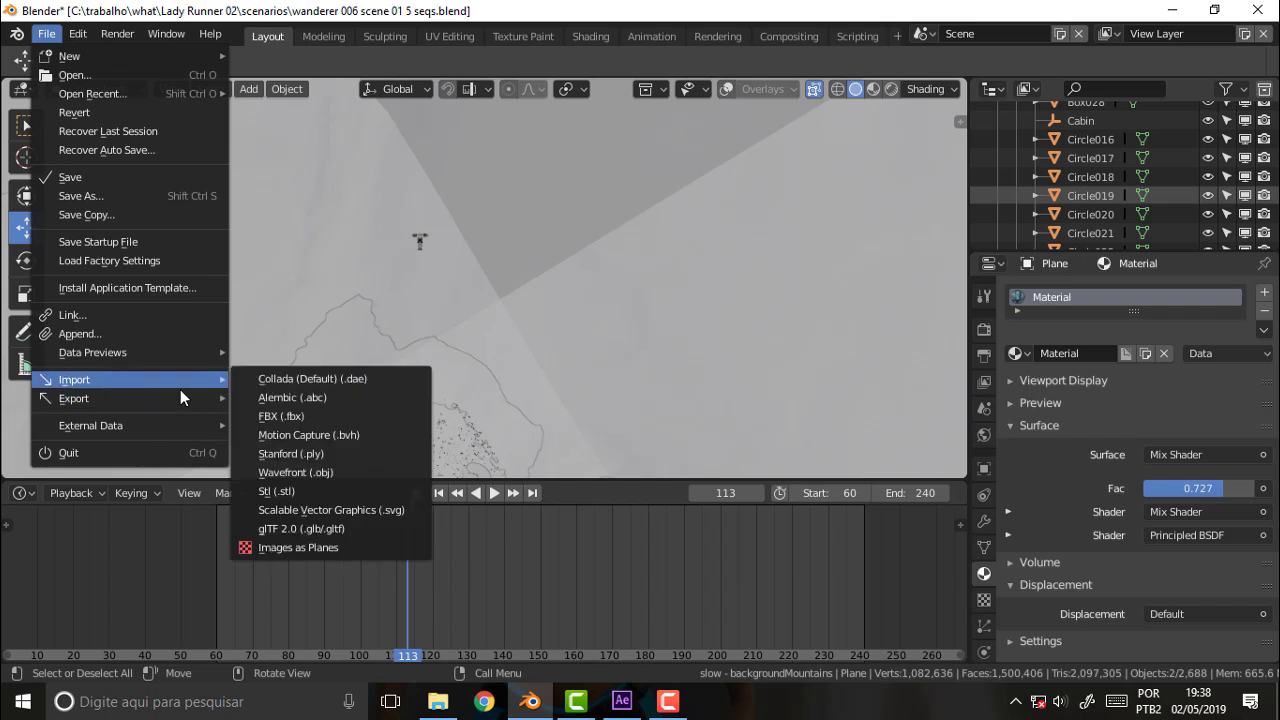
{"action": "left_click", "coordinate": [326, 418]}
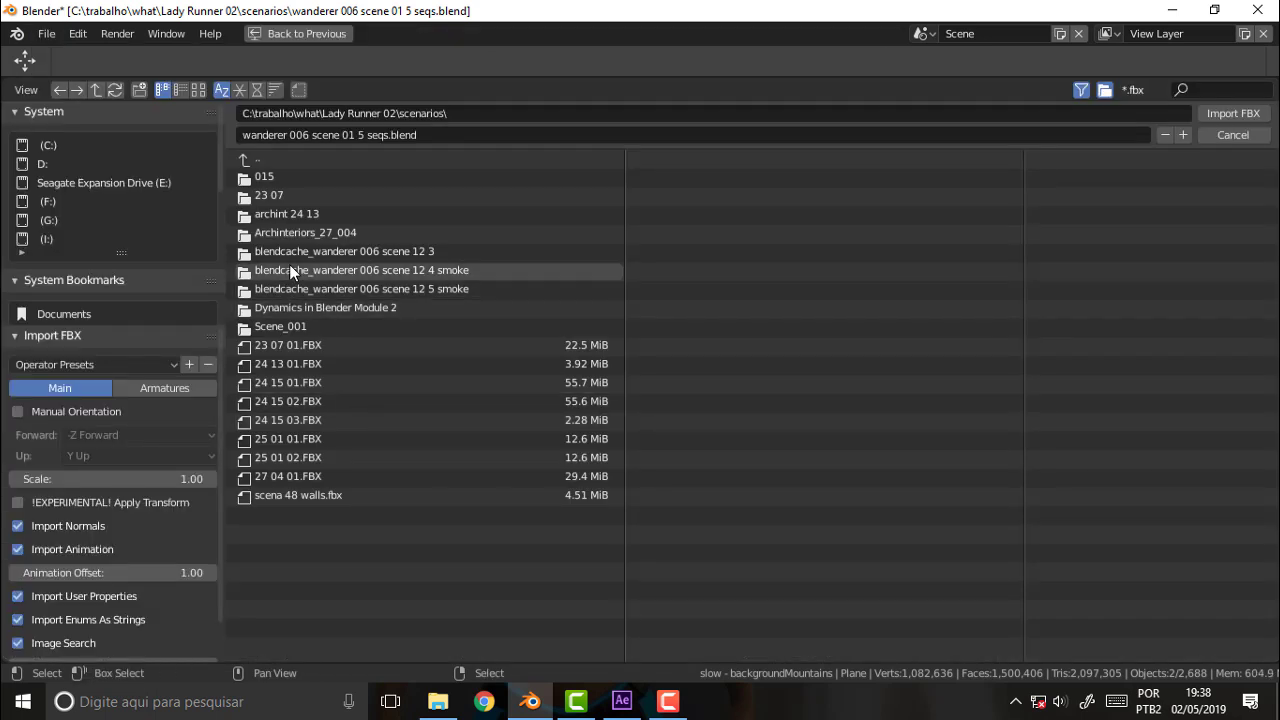
{"action": "left_click", "coordinate": [45, 147]}
{"action": "left_click", "coordinate": [279, 420]}
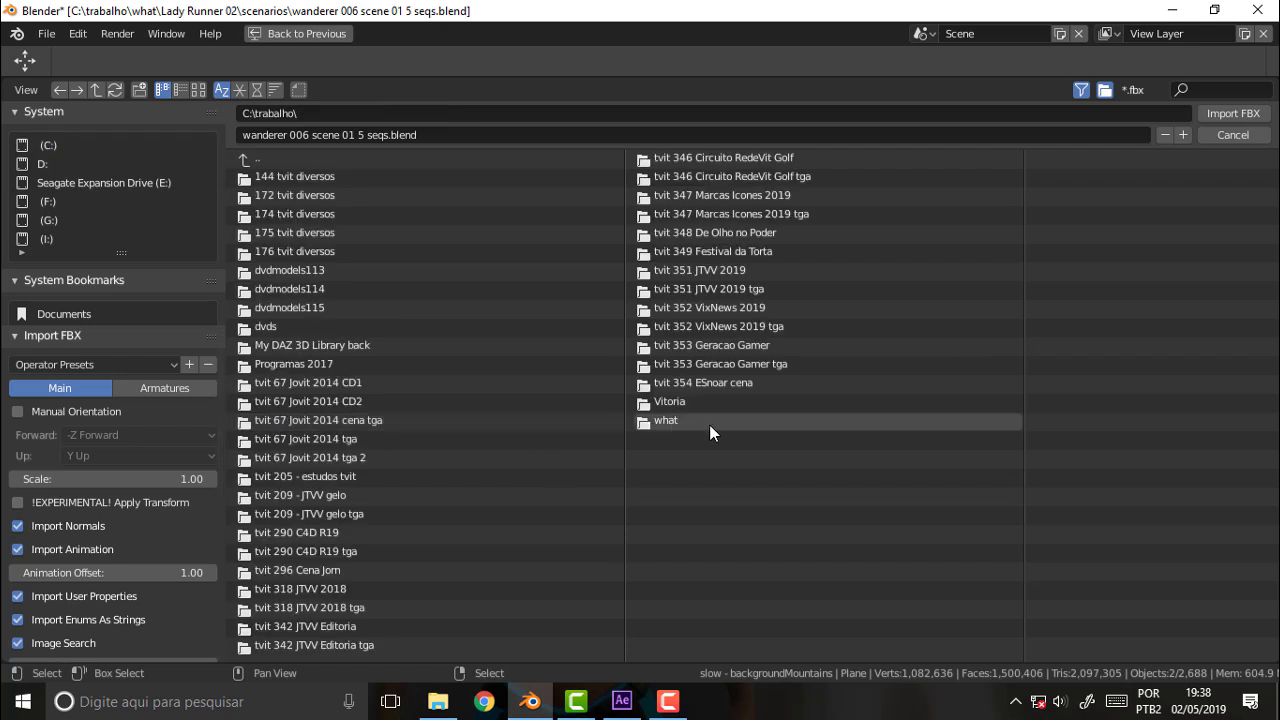
{"action": "left_click", "coordinate": [665, 420]}
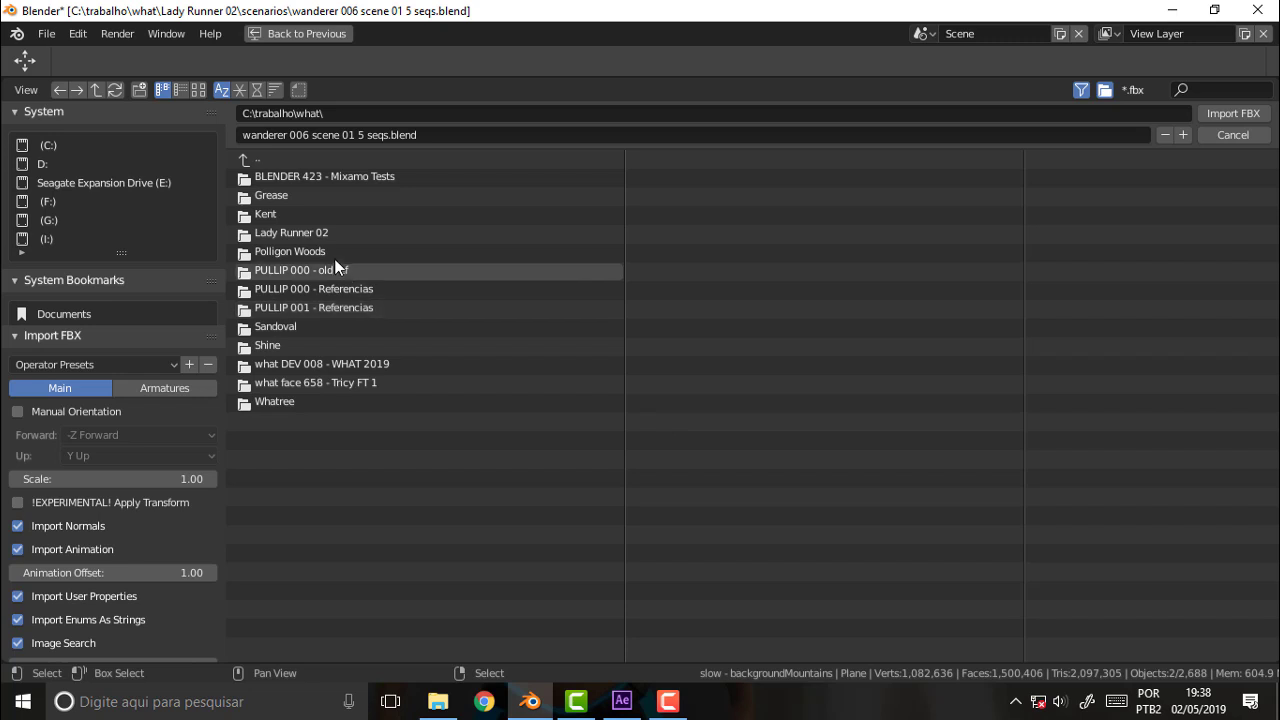
{"action": "left_click", "coordinate": [278, 303]}
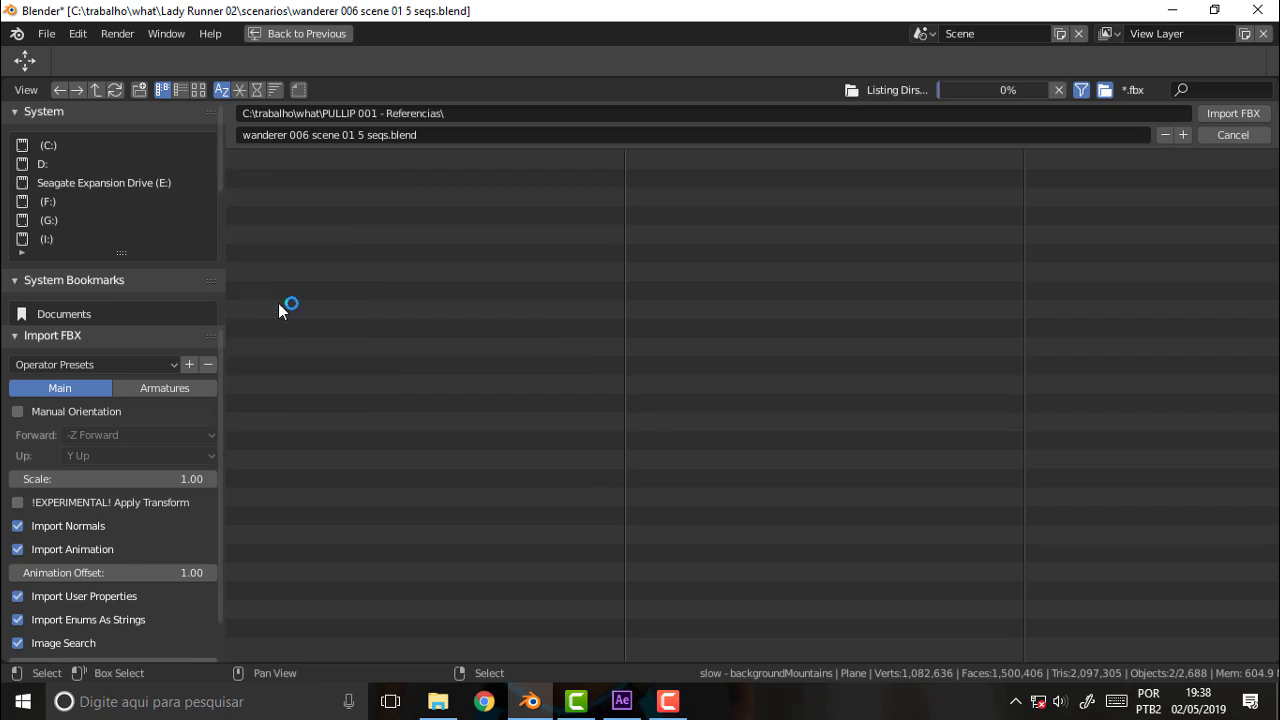
{"action": "left_click", "coordinate": [251, 157]}
{"action": "left_click", "coordinate": [293, 289]}
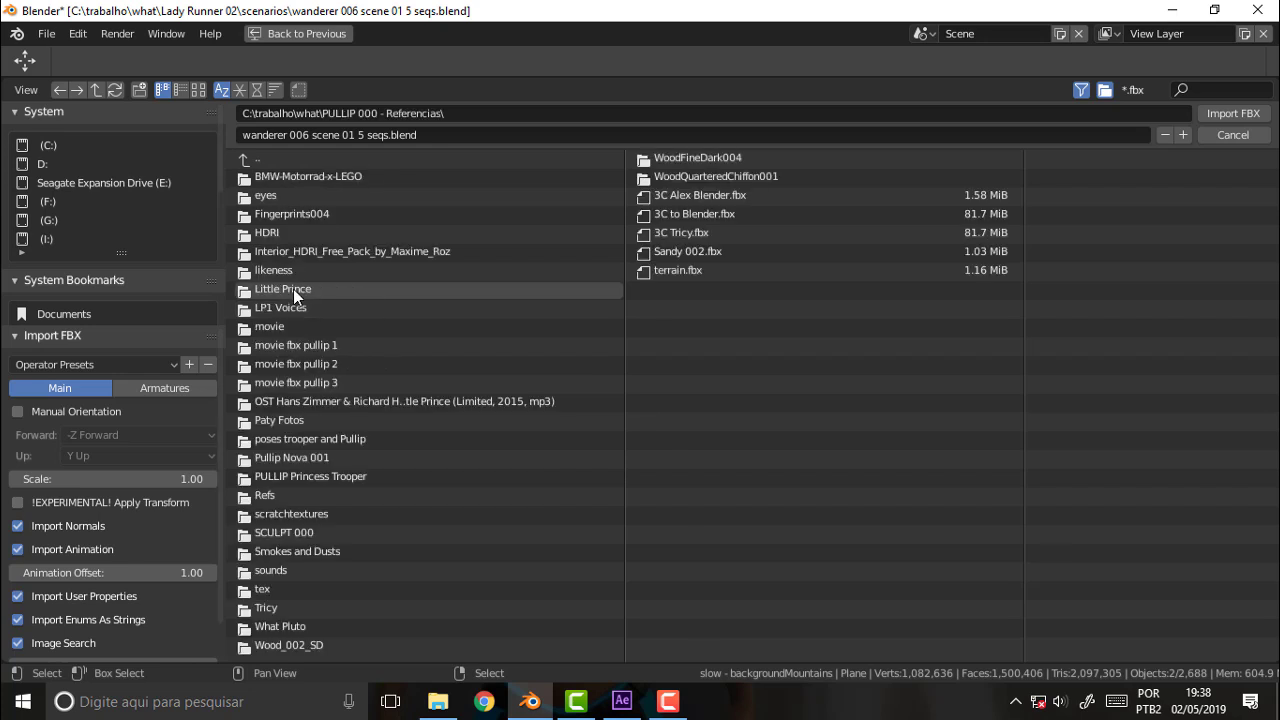
{"action": "left_click", "coordinate": [264, 607]}
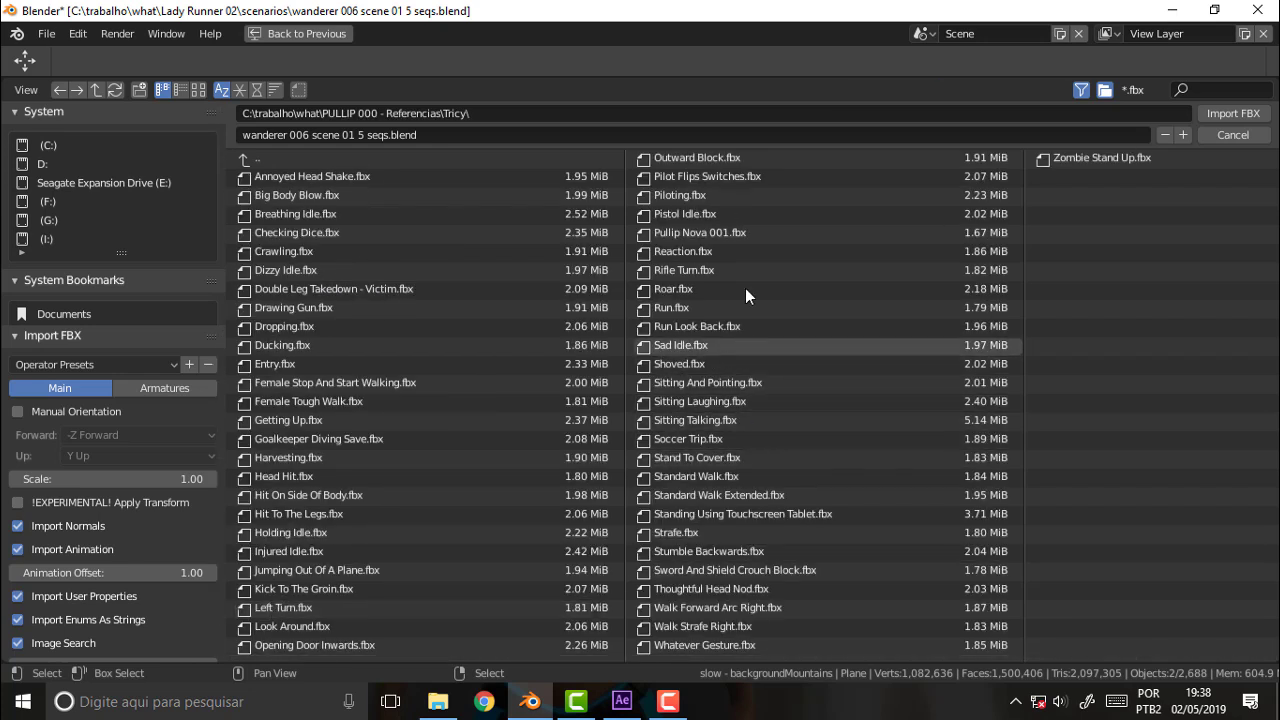
{"action": "left_click", "coordinate": [686, 198]}
{"action": "left_click", "coordinate": [1227, 112]}
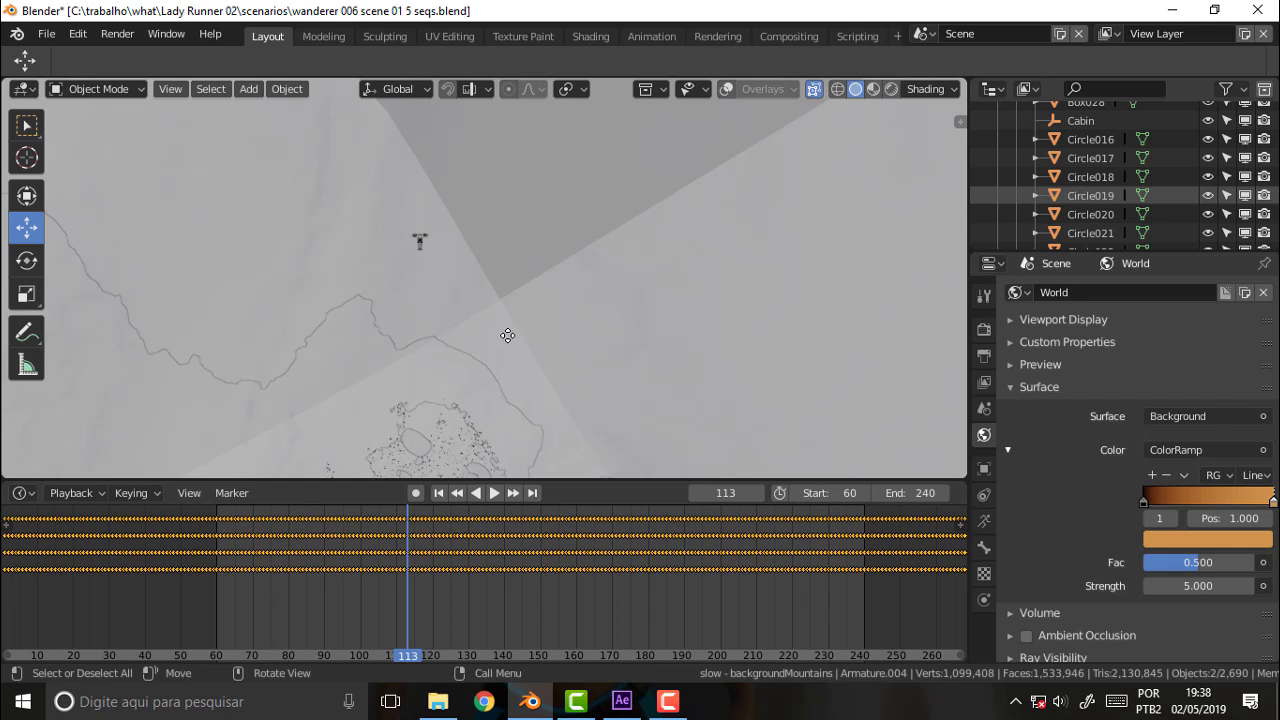
- Grab the imported Piloting armature and move it about 95 m to hover above the terrain
{"action": "key", "text": "g"}
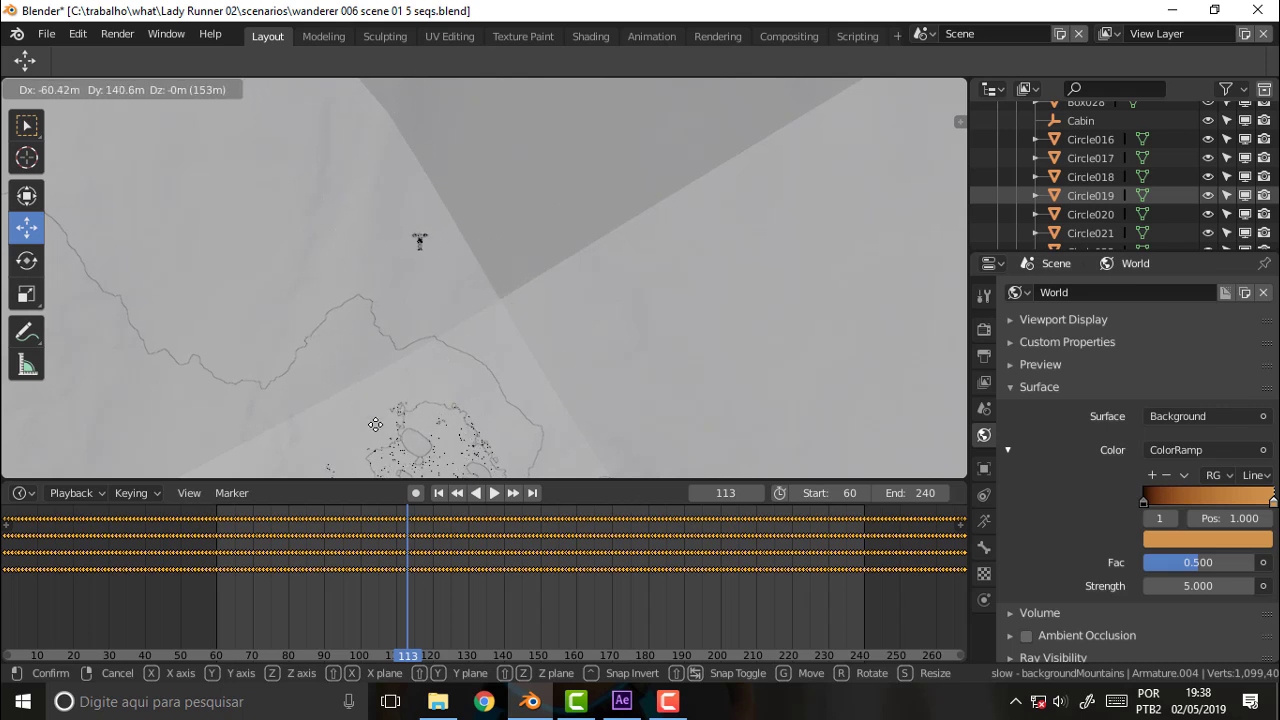
{"action": "left_click", "coordinate": [478, 119]}
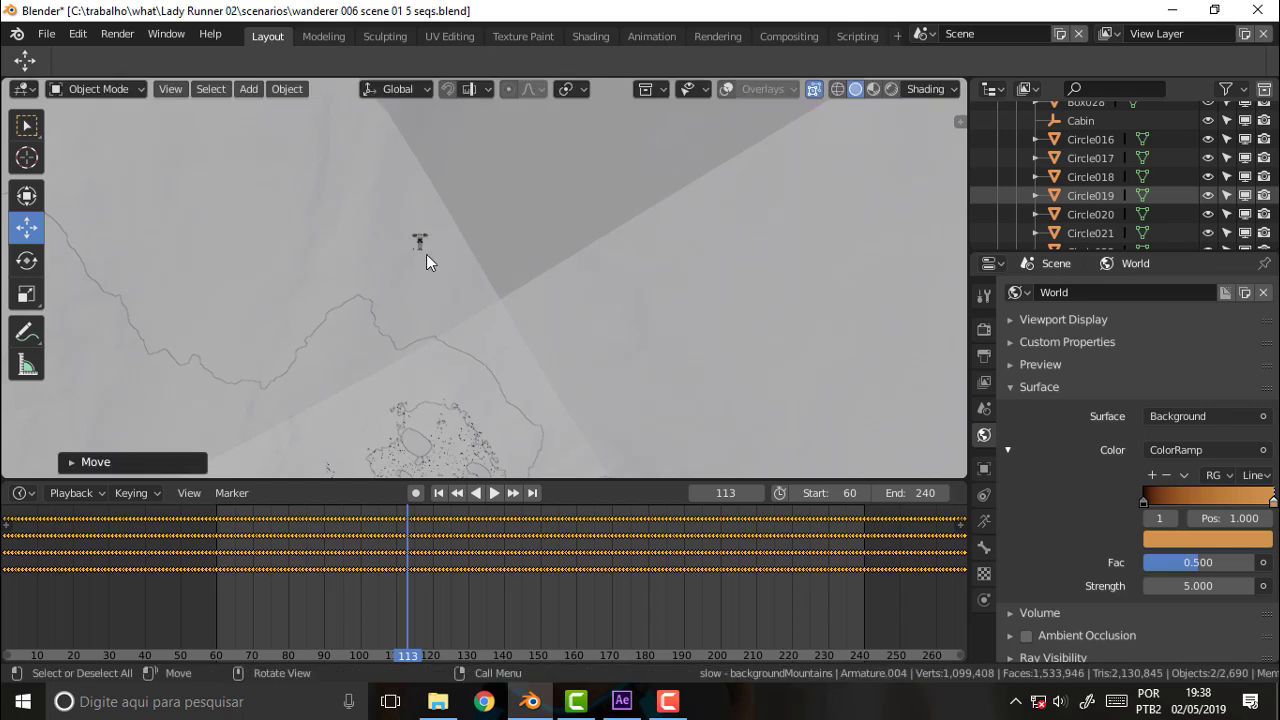
{"action": "scroll", "coordinate": [423, 240], "scroll_direction": "up", "scroll_amount": 4}
{"action": "scroll", "coordinate": [410, 229], "scroll_direction": "up", "scroll_amount": 2}
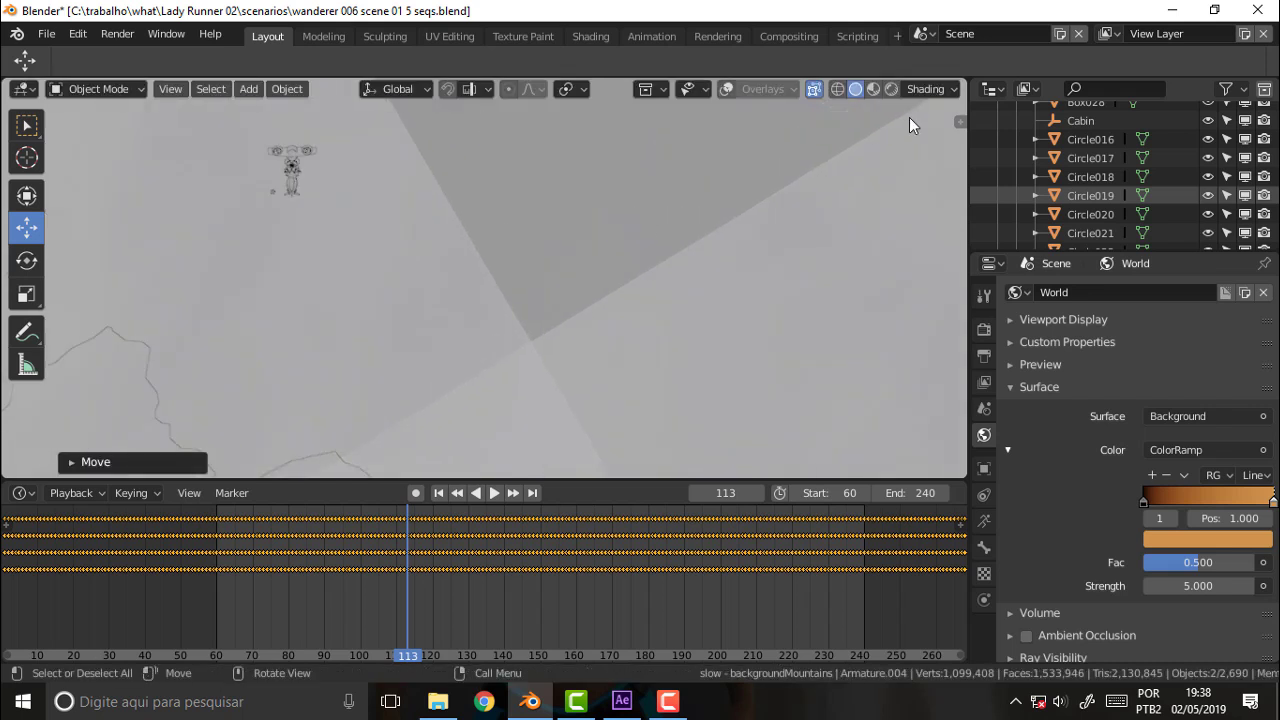
{"action": "scroll", "coordinate": [390, 289], "scroll_direction": "up", "scroll_amount": 4}
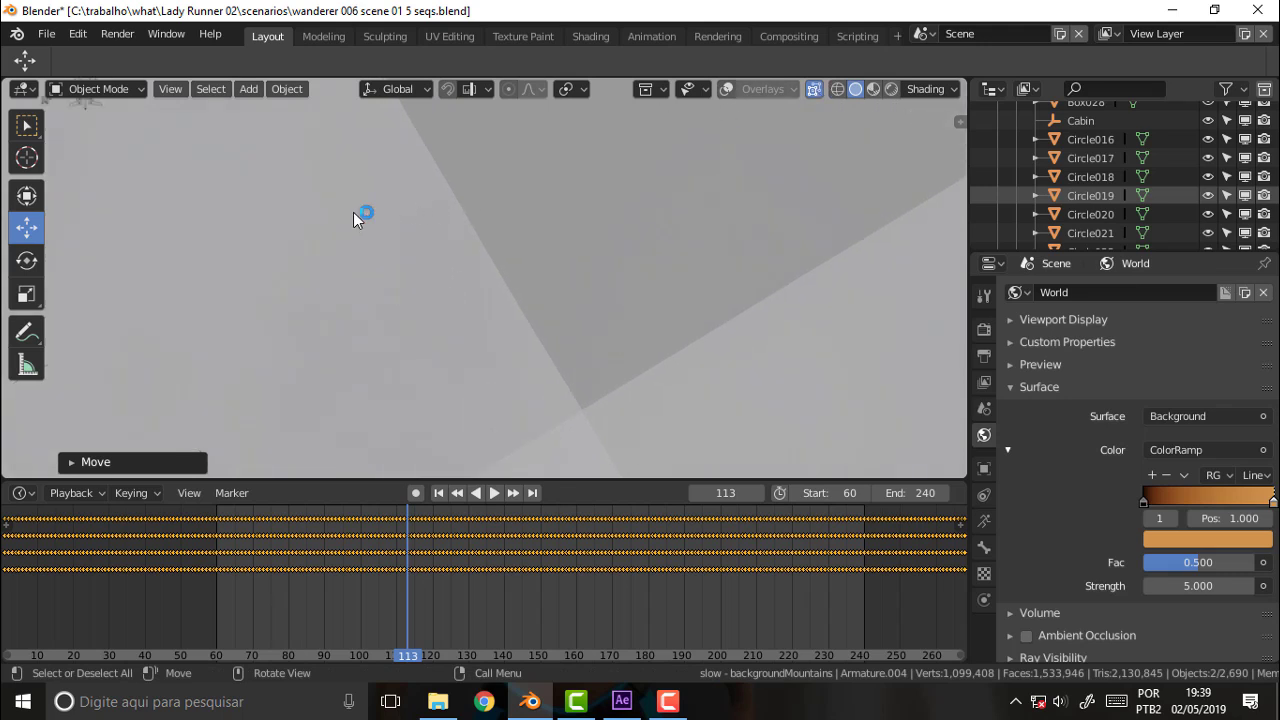
{"action": "mouse_move", "coordinate": [353, 212]}
{"action": "middle_mouse_down"}
{"action": "mouse_move", "coordinate": [722, 207]}
{"action": "mouse_move", "coordinate": [645, 212]}
{"action": "mouse_move", "coordinate": [598, 284]}
{"action": "mouse_move", "coordinate": [738, 240]}
{"action": "mouse_move", "coordinate": [603, 257]}
{"action": "middle_mouse_up"}
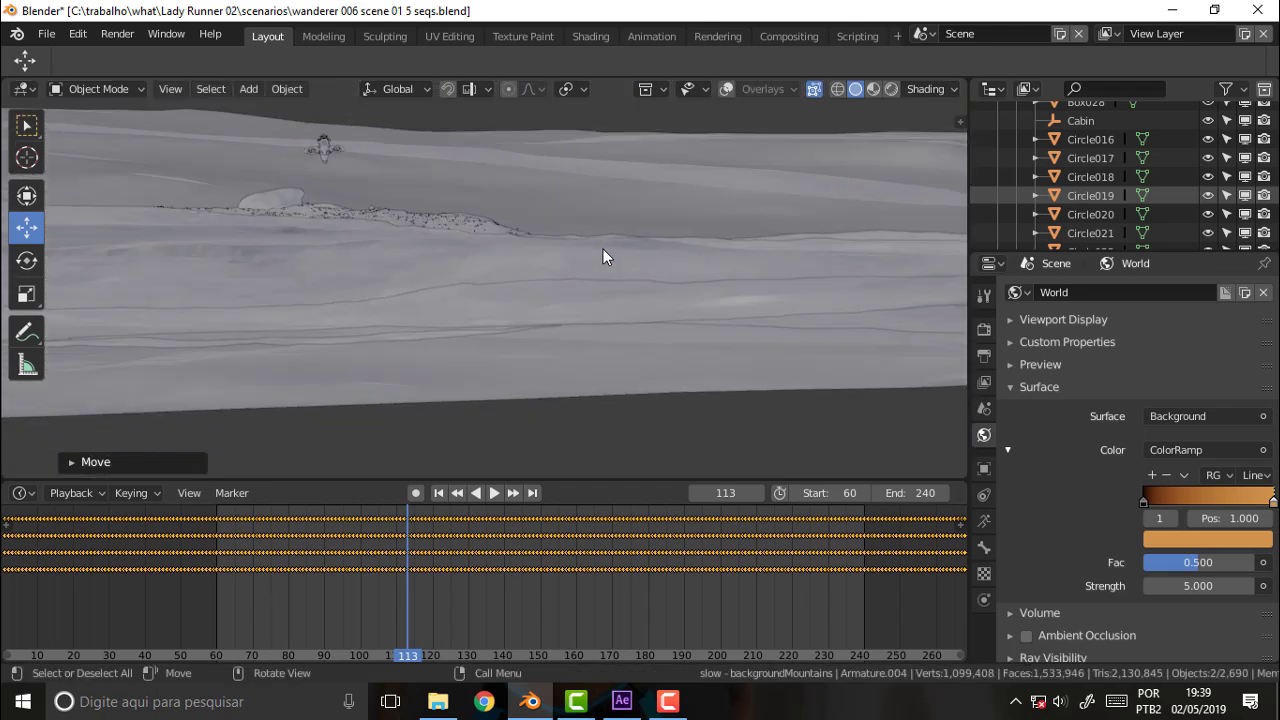
- Bring the figure above the ridge into view and move the armature toward the ship
{"action": "scroll", "coordinate": [319, 150], "scroll_direction": "up", "scroll_amount": 2}
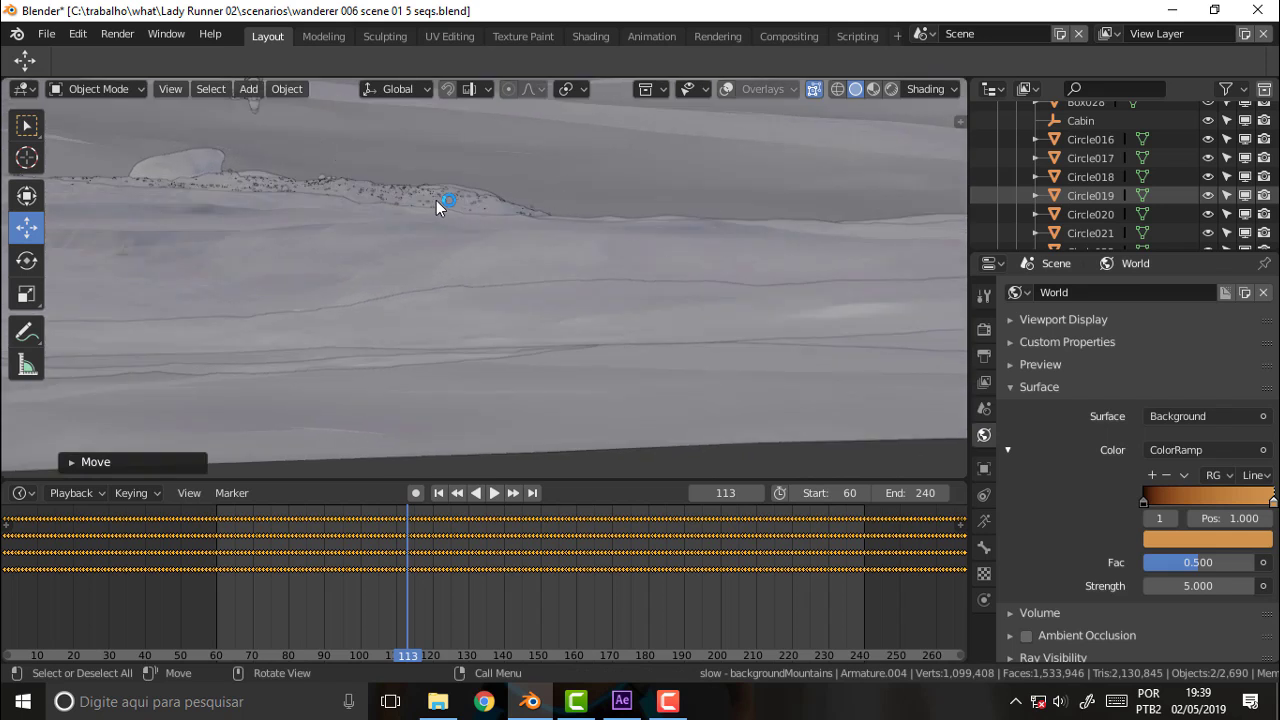
{"action": "mouse_move", "coordinate": [408, 192]}
{"action": "middle_mouse_down", "text": "shift"}
{"action": "mouse_move", "coordinate": [434, 235]}
{"action": "mouse_move", "coordinate": [654, 298]}
{"action": "middle_mouse_up", "text": "shift"}
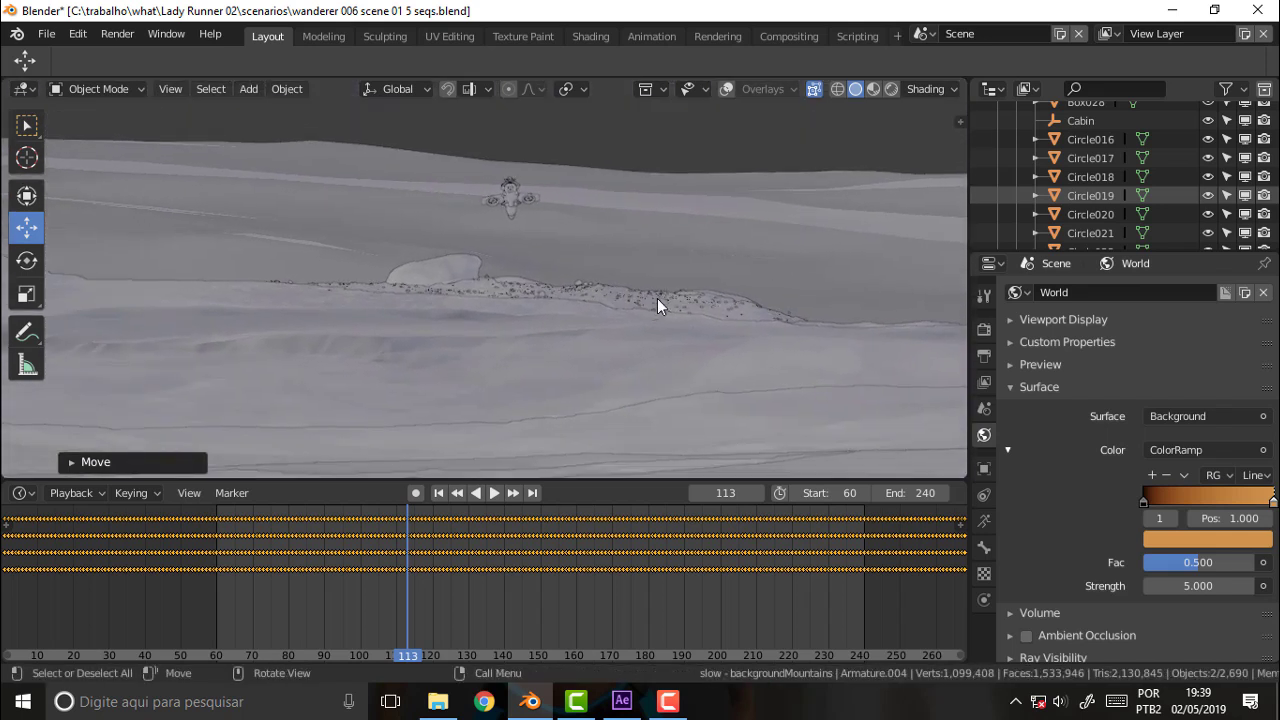
{"action": "key", "text": "g"}
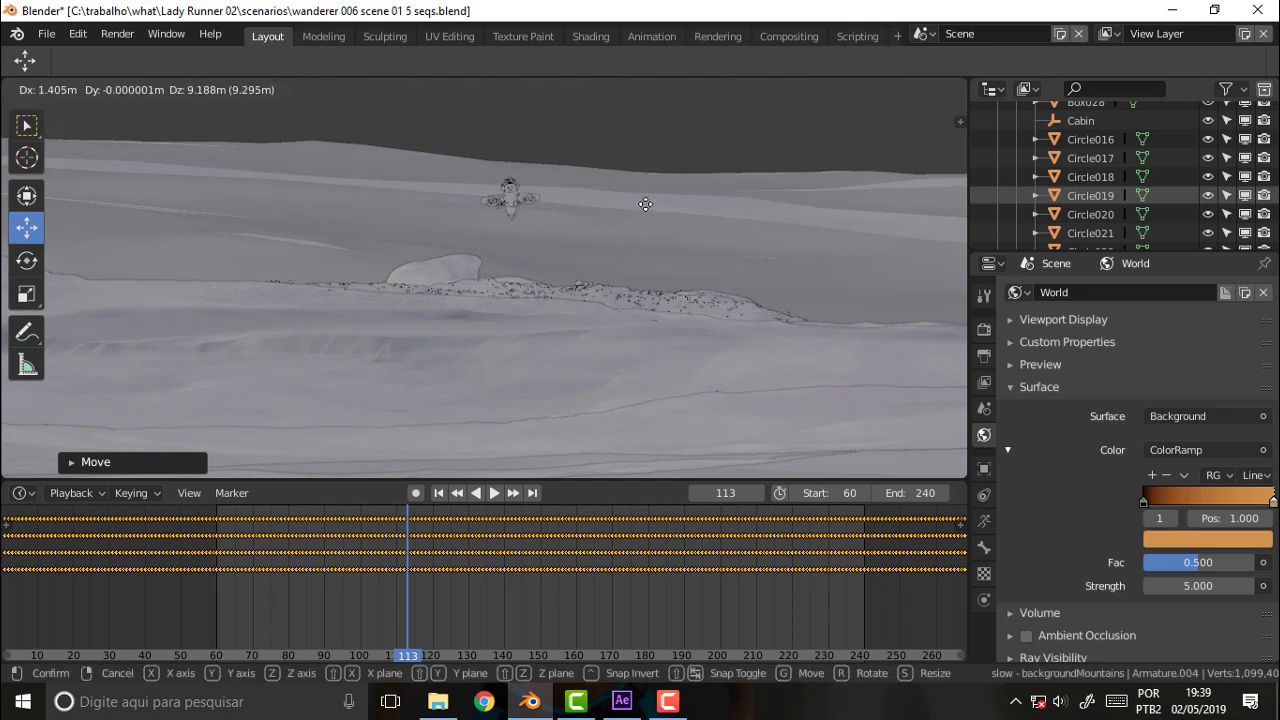
{"action": "left_click", "coordinate": [640, 172]}
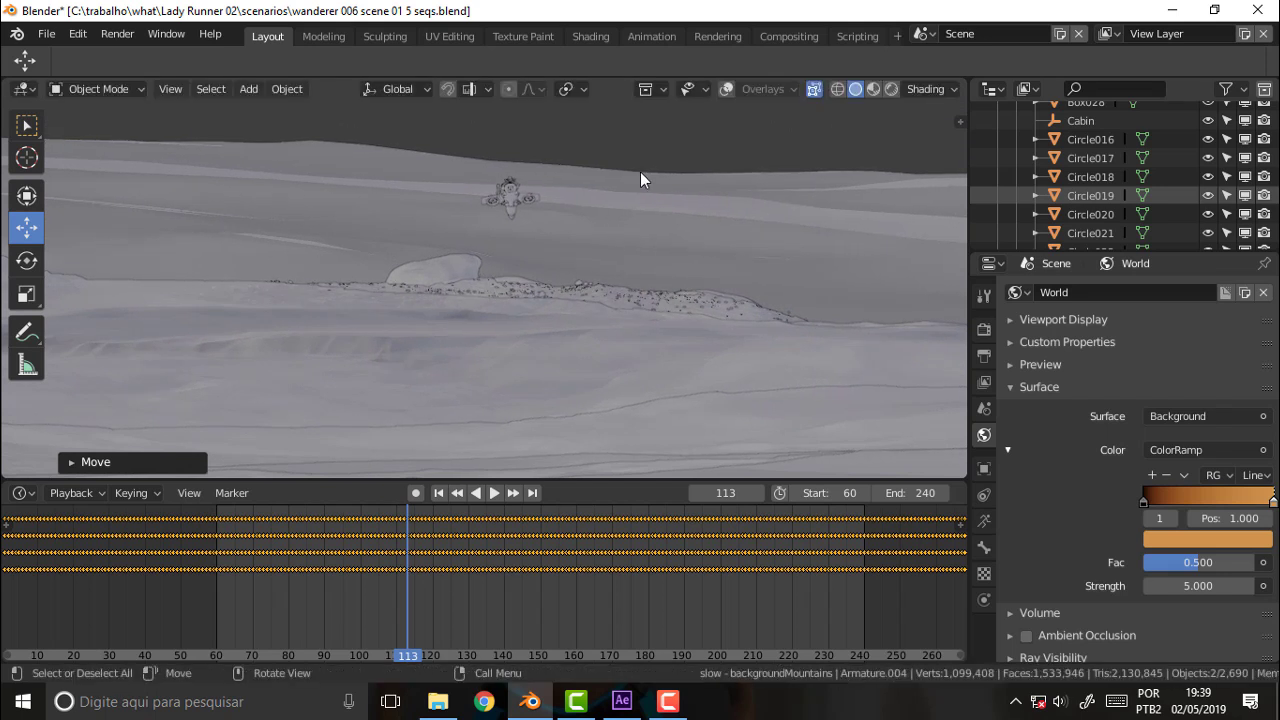
- Looking down on the aircraft, nudge the armature closer to the ship
{"action": "scroll", "coordinate": [640, 180], "scroll_direction": "up", "scroll_amount": 2}
{"action": "scroll", "coordinate": [640, 180], "scroll_direction": "up", "scroll_amount": 1}
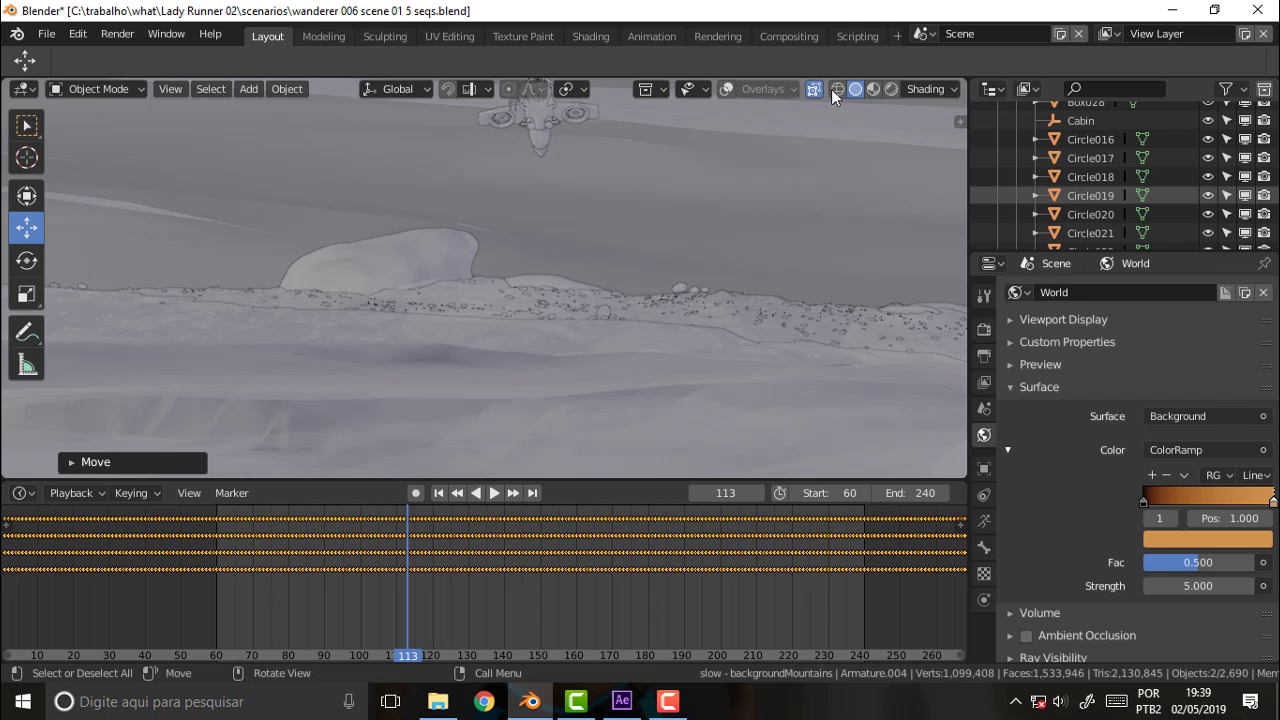
{"action": "scroll", "coordinate": [765, 161], "scroll_direction": "up", "scroll_amount": 2}
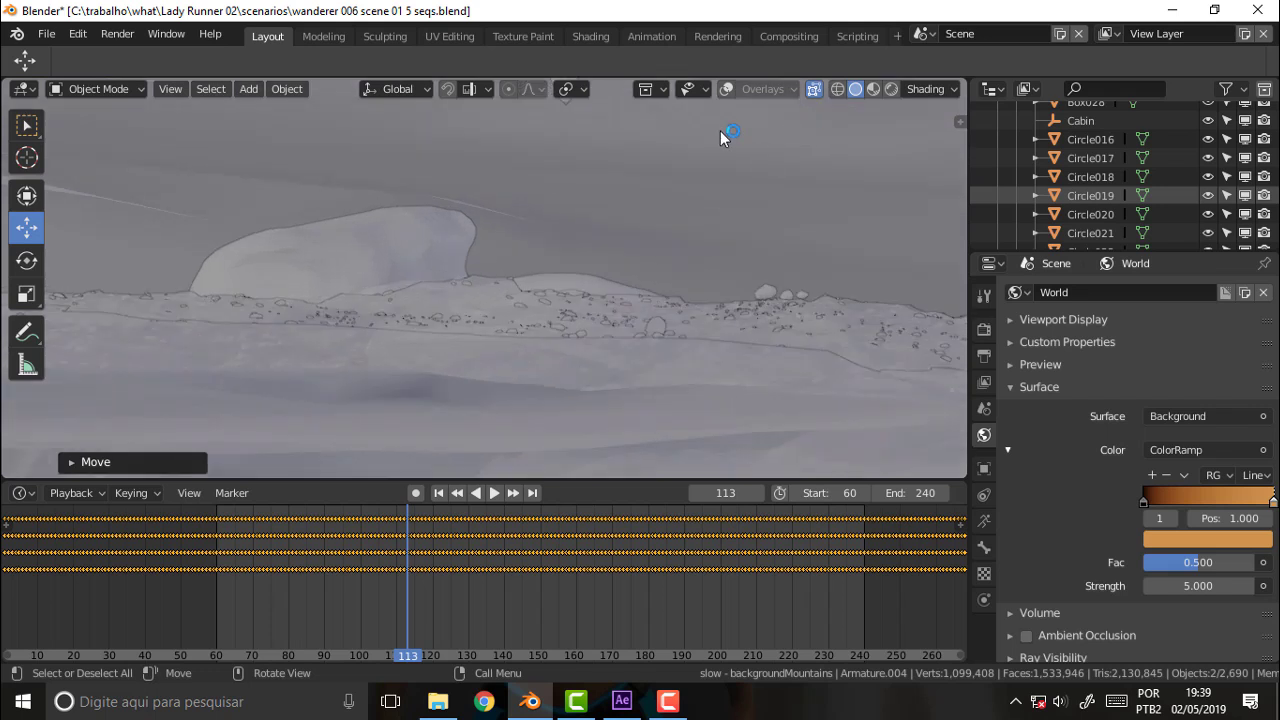
{"action": "scroll", "coordinate": [650, 133], "scroll_direction": "down", "scroll_amount": 3}
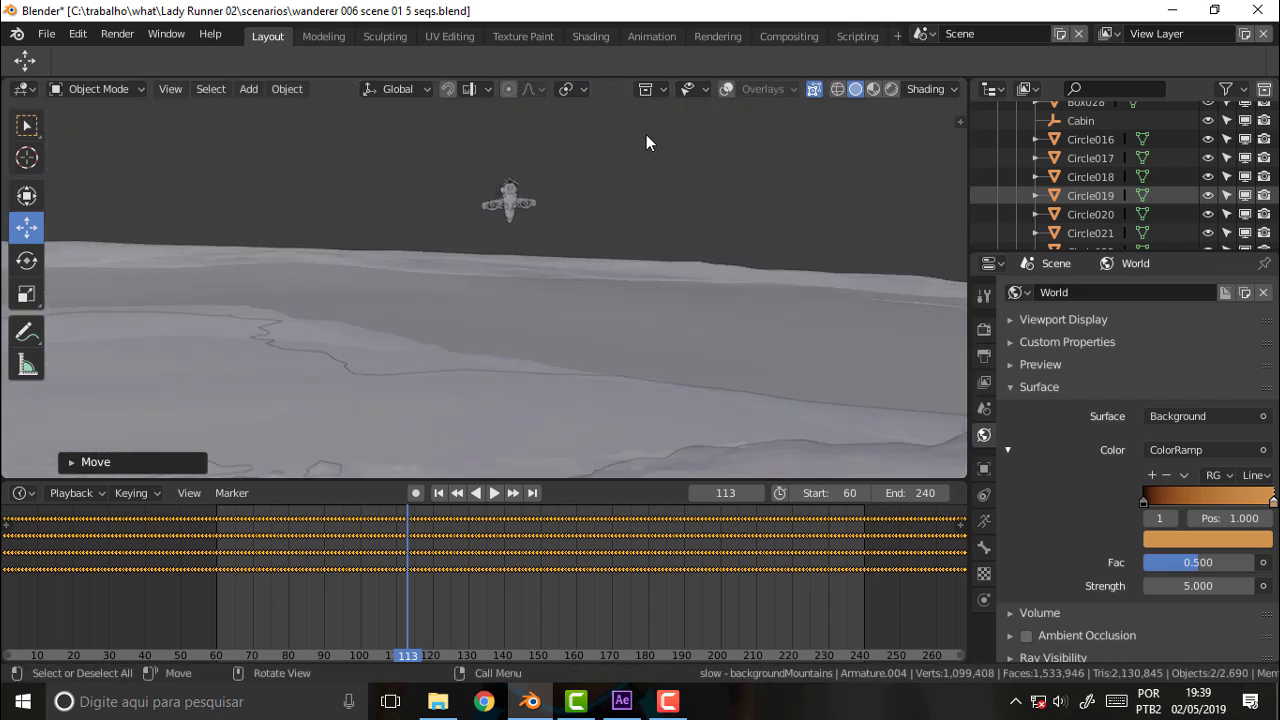
{"action": "scroll", "coordinate": [649, 121], "scroll_direction": "up", "scroll_amount": 1}
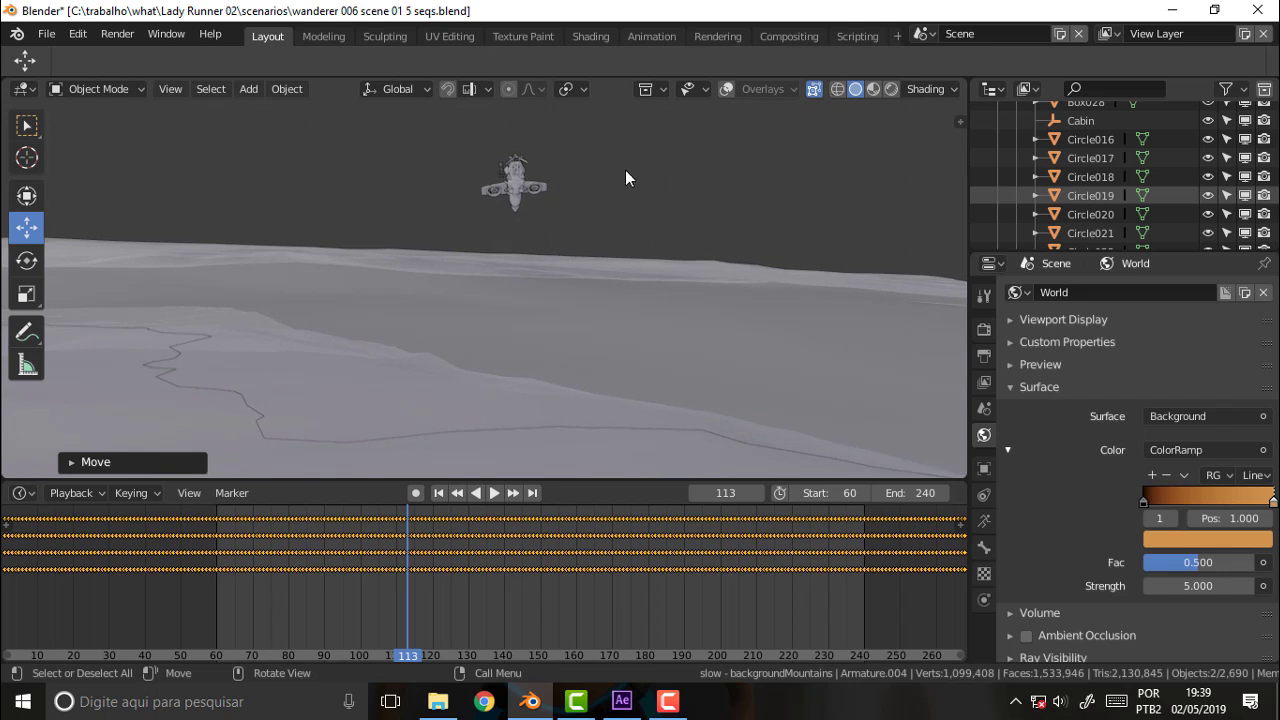
{"action": "mouse_move", "coordinate": [625, 178]}
{"action": "middle_mouse_down"}
{"action": "mouse_move", "coordinate": [591, 216]}
{"action": "mouse_move", "coordinate": [363, 345]}
{"action": "mouse_move", "coordinate": [446, 300]}
{"action": "mouse_move", "coordinate": [437, 270]}
{"action": "middle_mouse_up"}
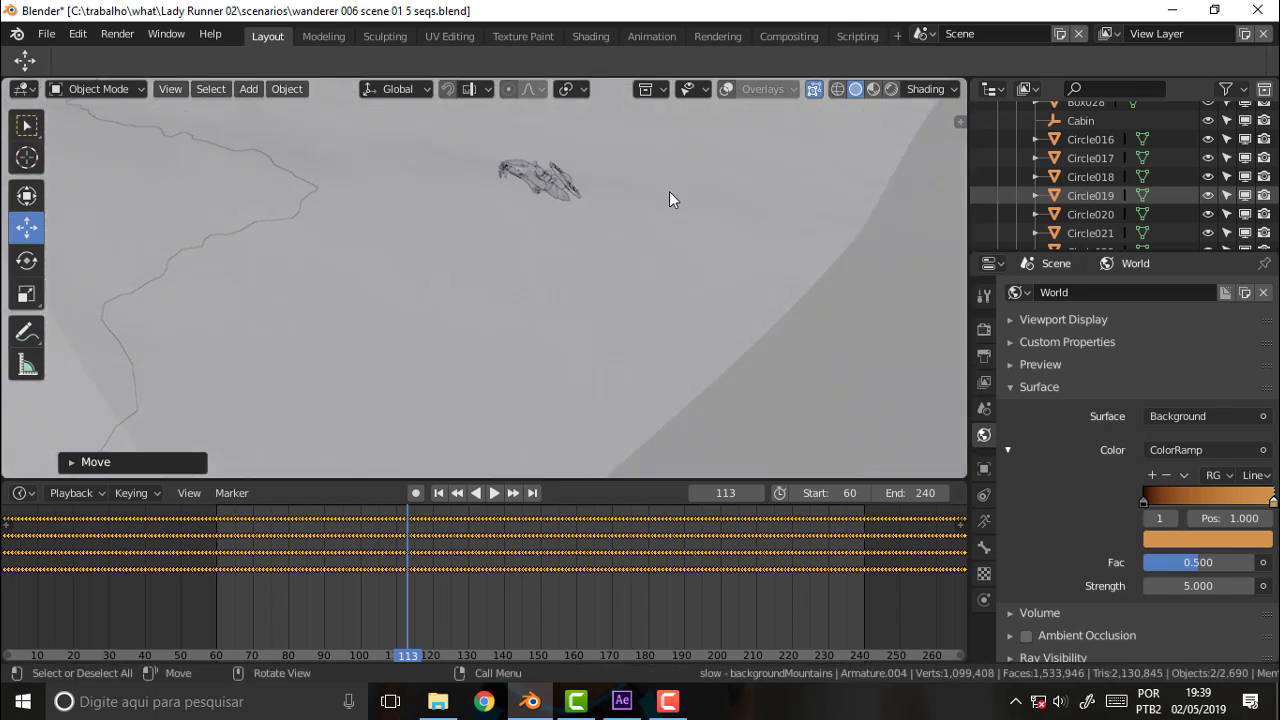
{"action": "scroll", "coordinate": [669, 199], "scroll_direction": "up", "scroll_amount": 3}
{"action": "scroll", "coordinate": [672, 220], "scroll_direction": "down", "scroll_amount": 3}
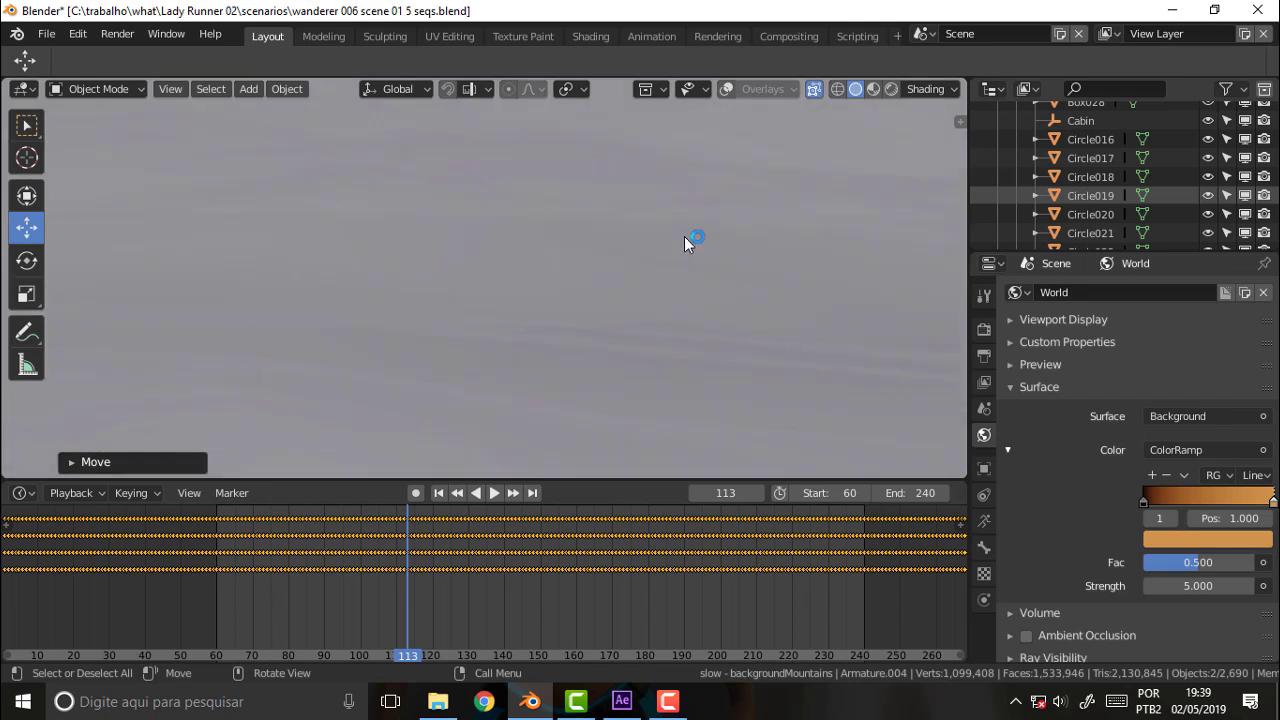
{"action": "scroll", "coordinate": [651, 174], "scroll_direction": "up", "scroll_amount": 2}
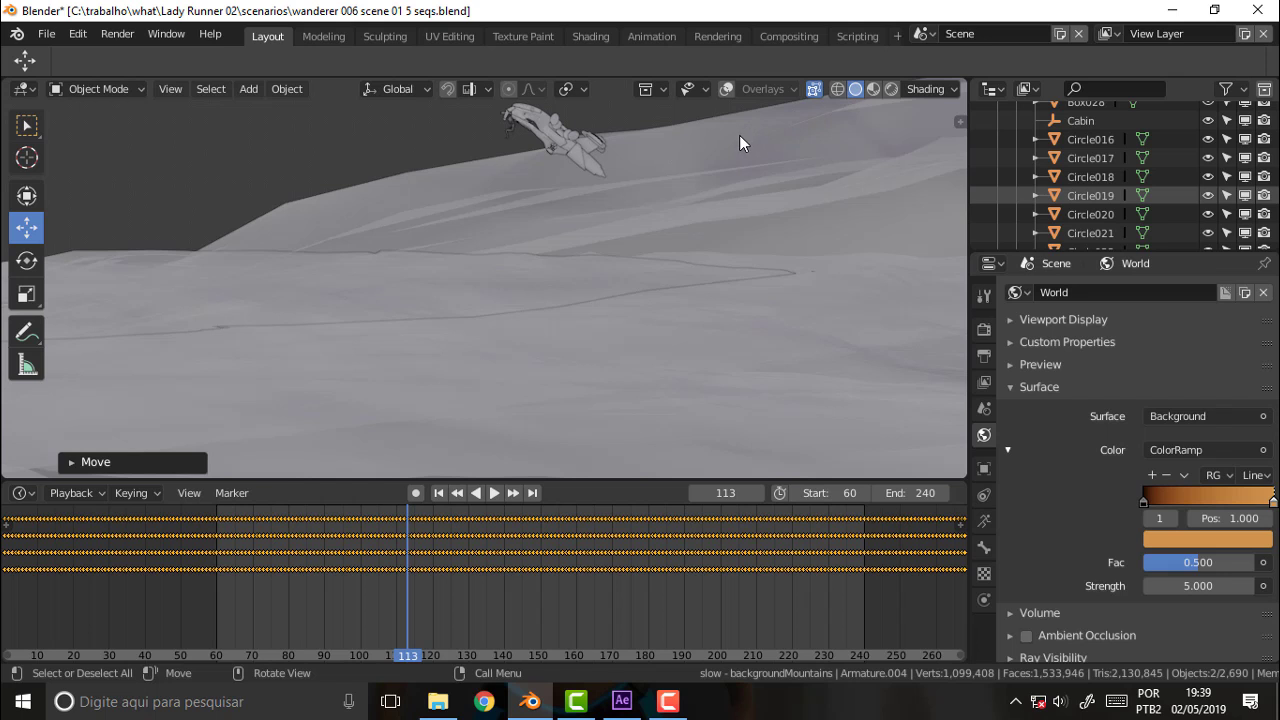
{"action": "key", "text": "g"}
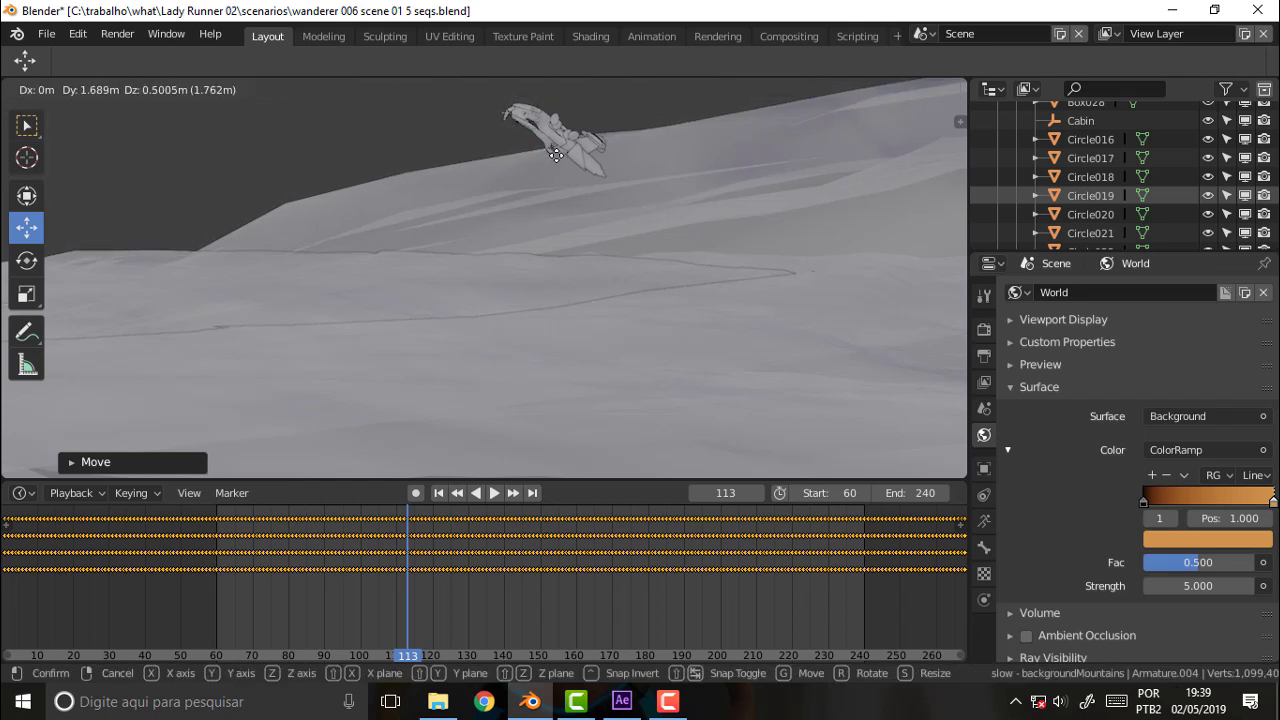
{"action": "left_click", "coordinate": [556, 150]}
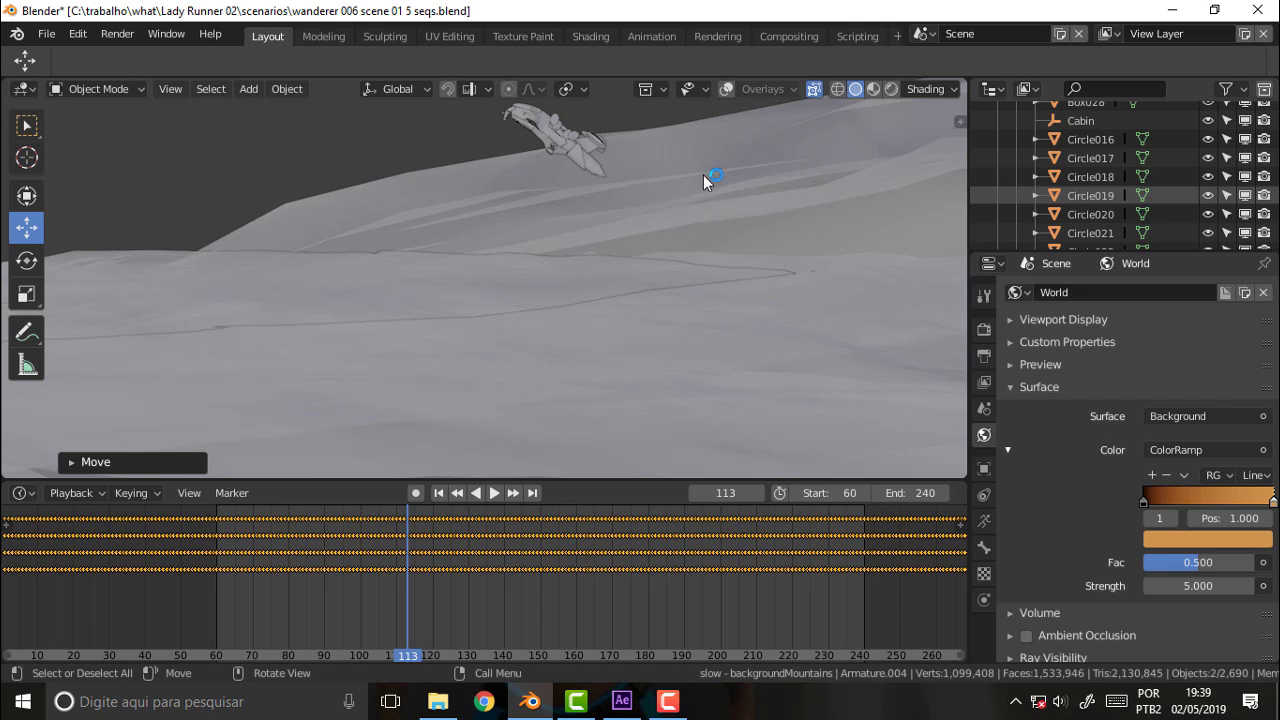
- From the camera view, move the armature again by about 1.76 m
{"action": "key", "text": "KP_0"}
{"action": "key", "text": "g"}
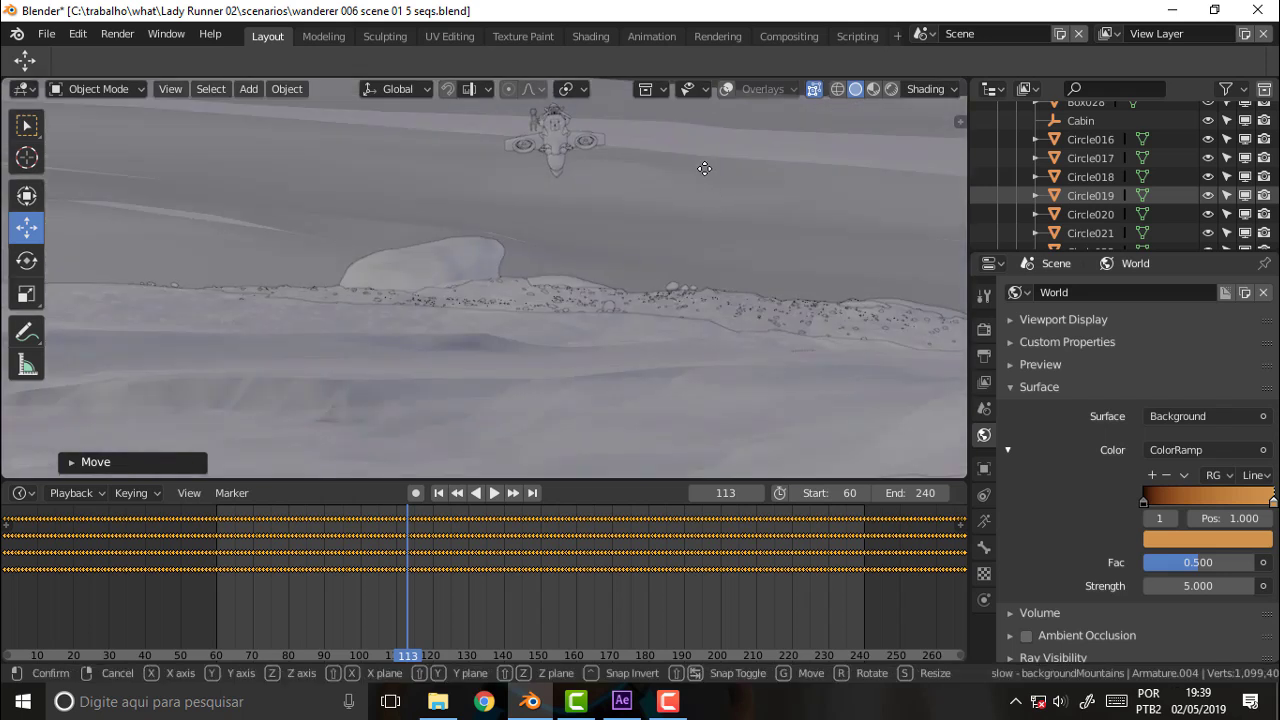
{"action": "left_click", "coordinate": [722, 170]}
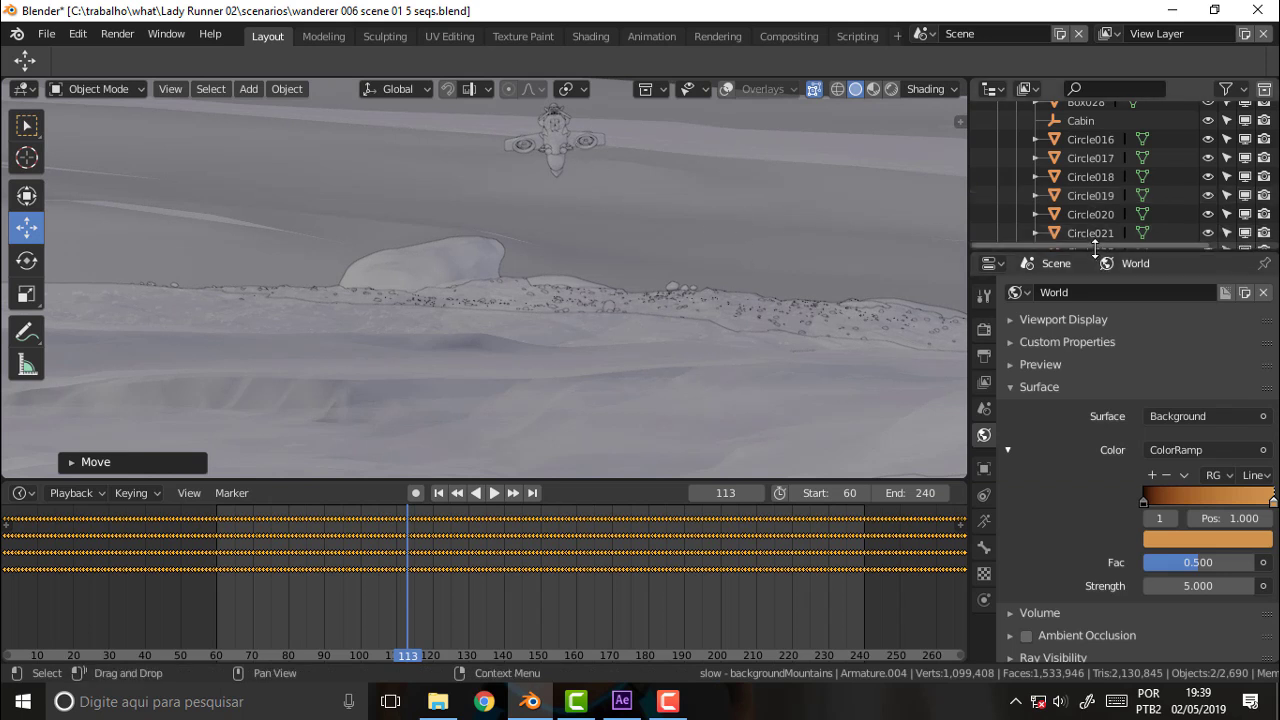
- Drag the Outliner/Properties border down to enlarge the outliner
{"action": "left_click_drag", "start_coordinate": [1127, 252], "coordinate": [1127, 493]}
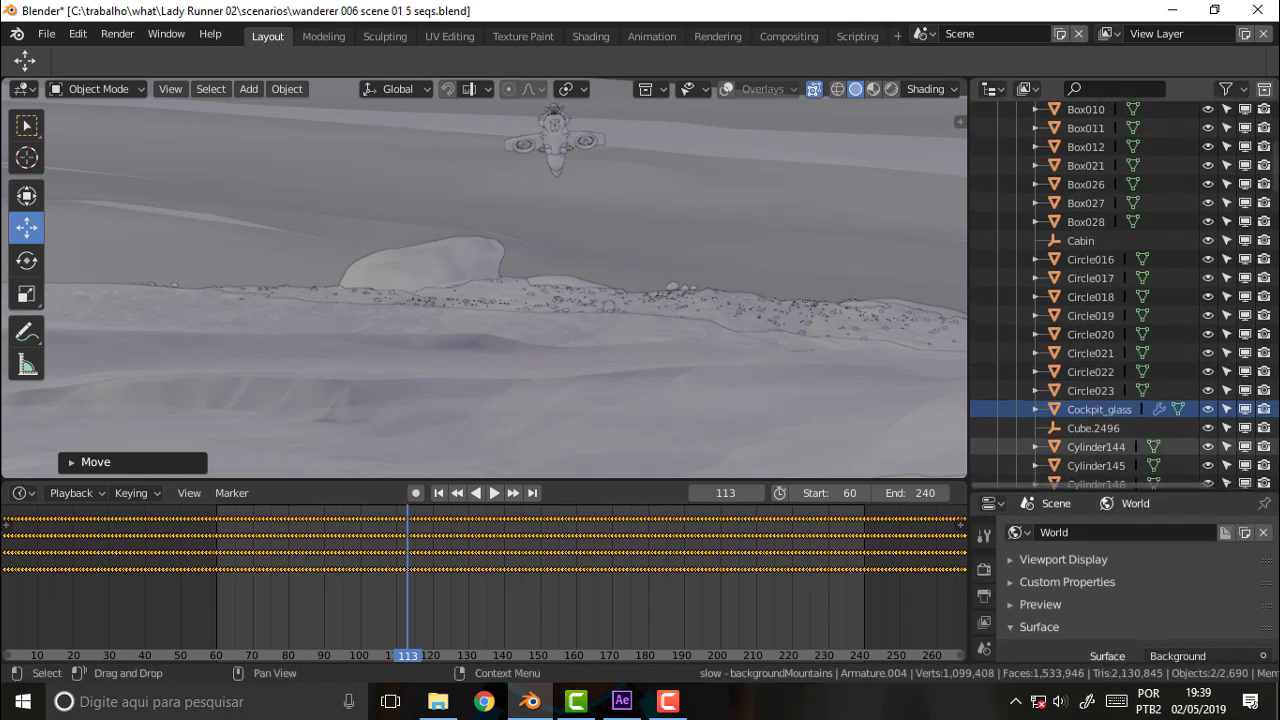
{"action": "scroll", "coordinate": [1274, 183], "scroll_direction": "up", "scroll_amount": 5}
{"action": "scroll", "coordinate": [1274, 183], "scroll_direction": "up", "scroll_amount": 5}
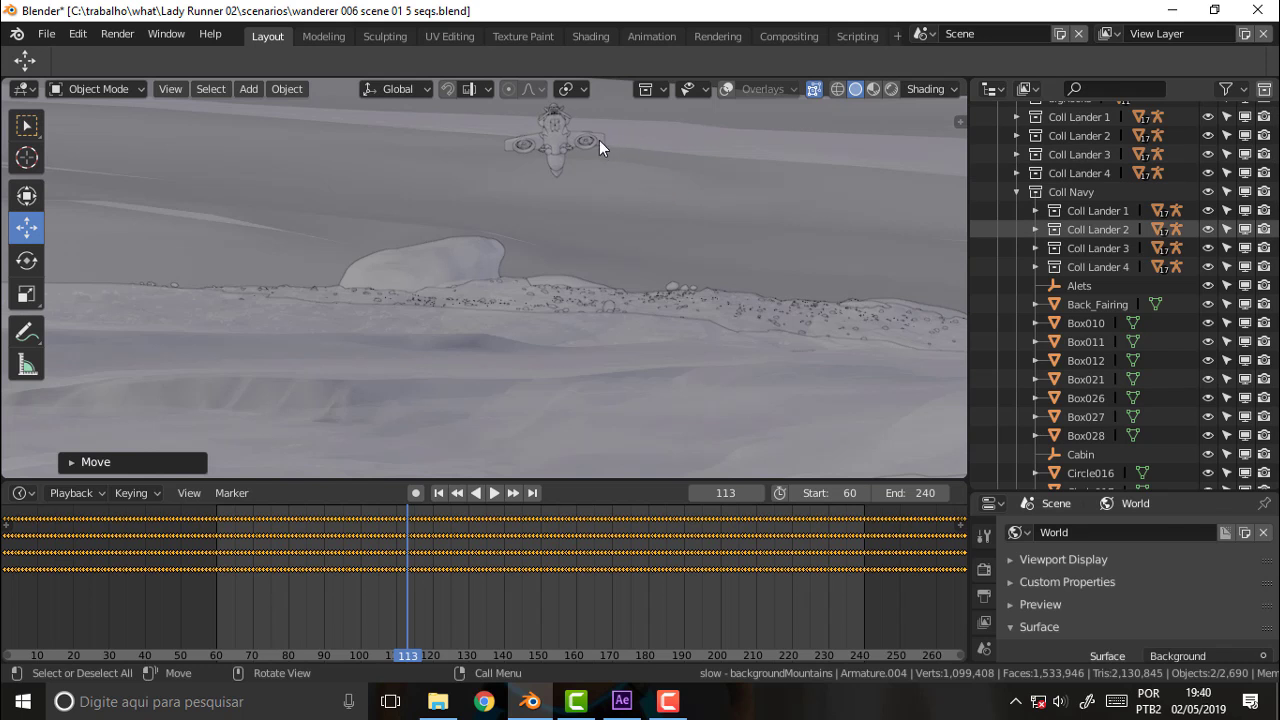
- Add Tube_L to the selection and move the selected objects into a new collection
{"action": "key", "text": "shift"}
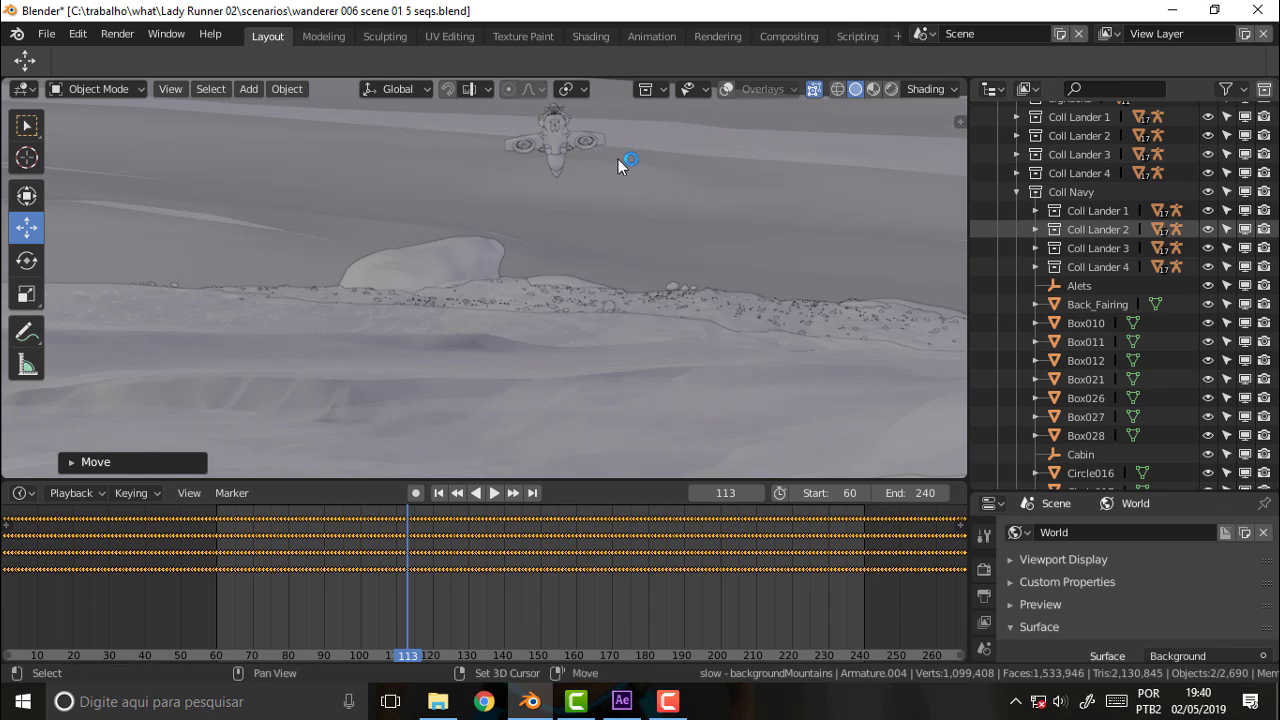
{"action": "left_click", "coordinate": [630, 173], "text": "shift"}
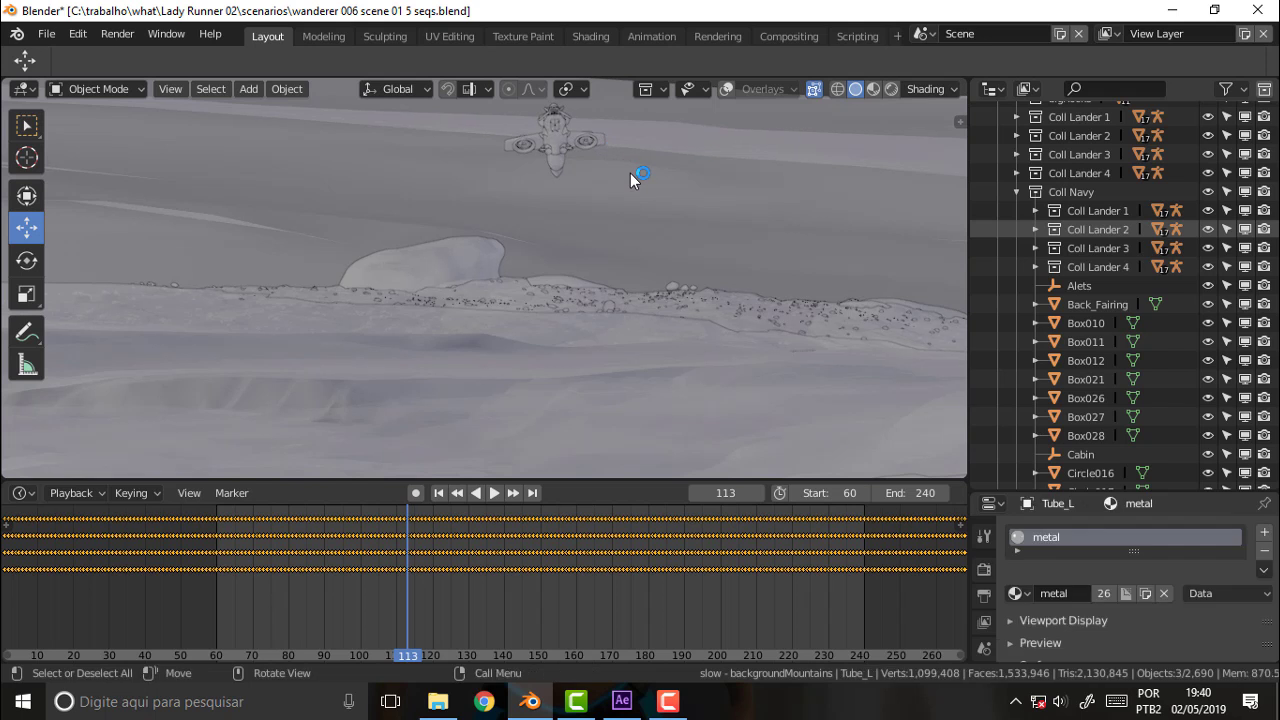
{"action": "key", "text": "ctrl+g"}
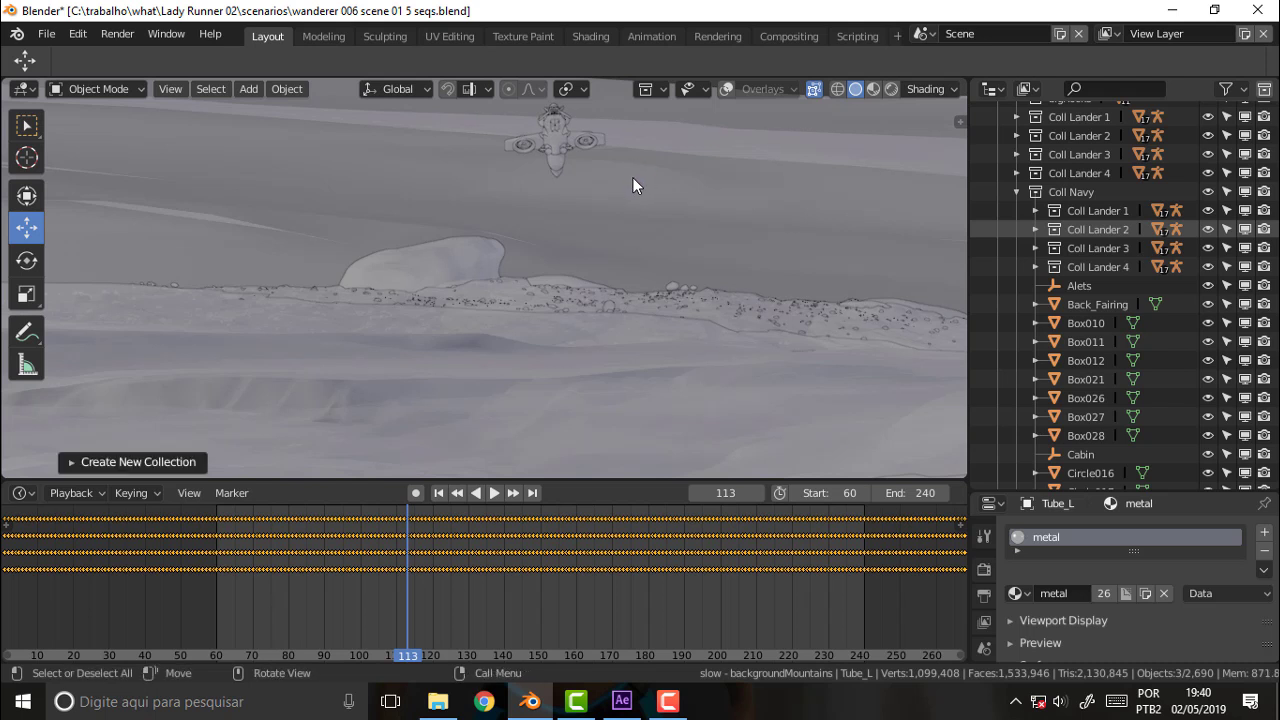
{"action": "scroll", "coordinate": [632, 177], "scroll_direction": "up", "scroll_amount": 3}
{"action": "scroll", "coordinate": [632, 177], "scroll_direction": "down", "scroll_amount": 2}
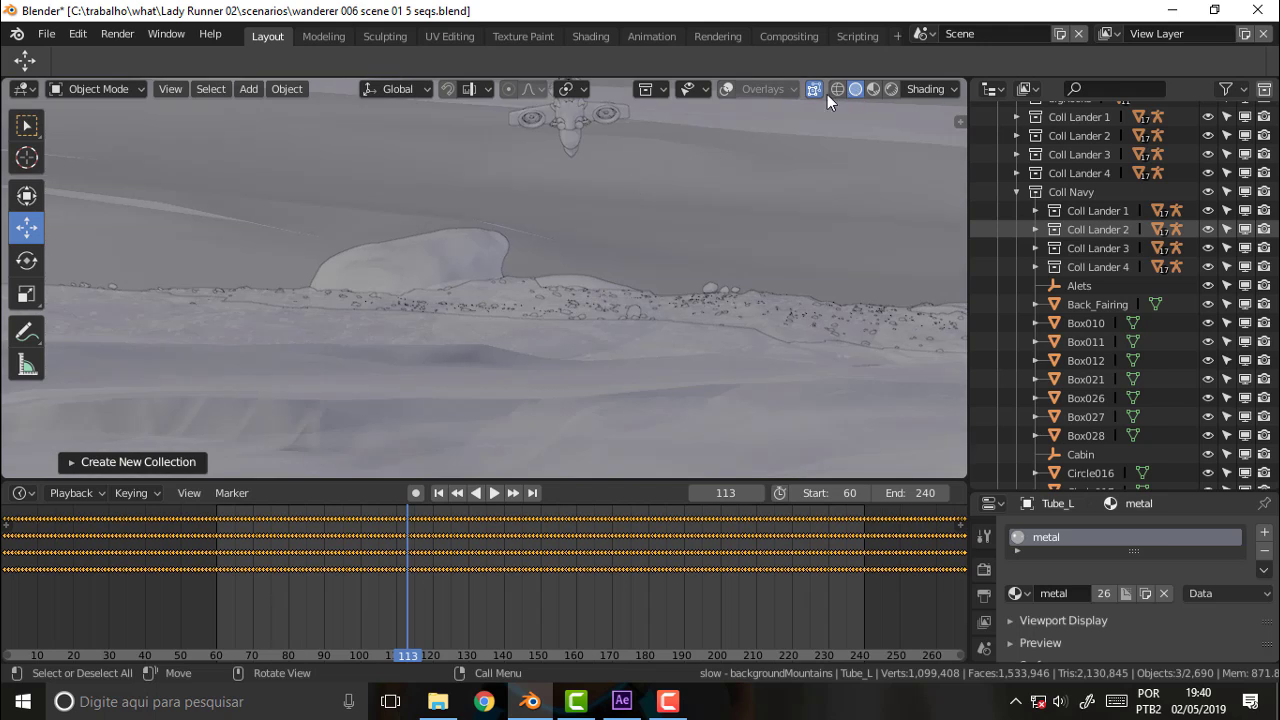
{"action": "mouse_move", "coordinate": [716, 106]}
{"action": "middle_mouse_down"}
{"action": "mouse_move", "coordinate": [636, 175]}
{"action": "mouse_move", "coordinate": [532, 161]}
{"action": "mouse_move", "coordinate": [503, 185]}
{"action": "middle_mouse_up"}
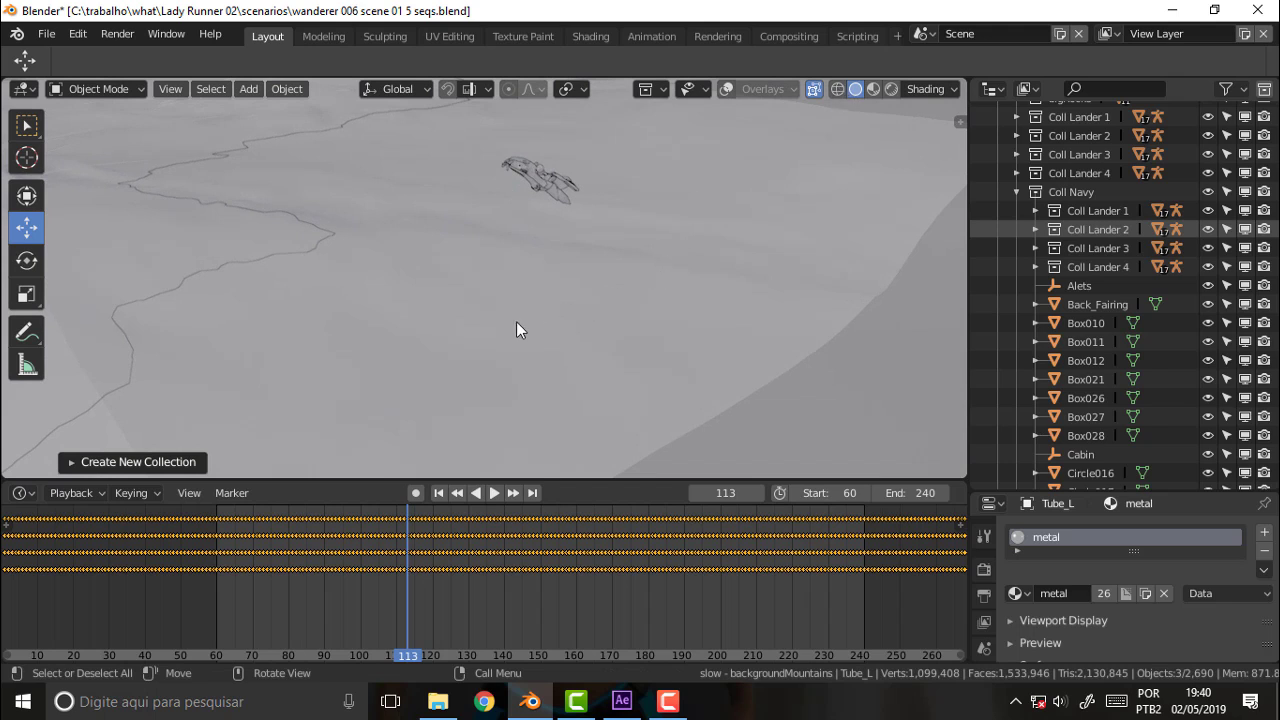
- Play the animation briefly, stop back at frame 113, and orbit to a low view over terrain and ship
{"action": "scroll", "coordinate": [412, 653], "scroll_direction": "down", "scroll_amount": 2, "text": "ctrl"}
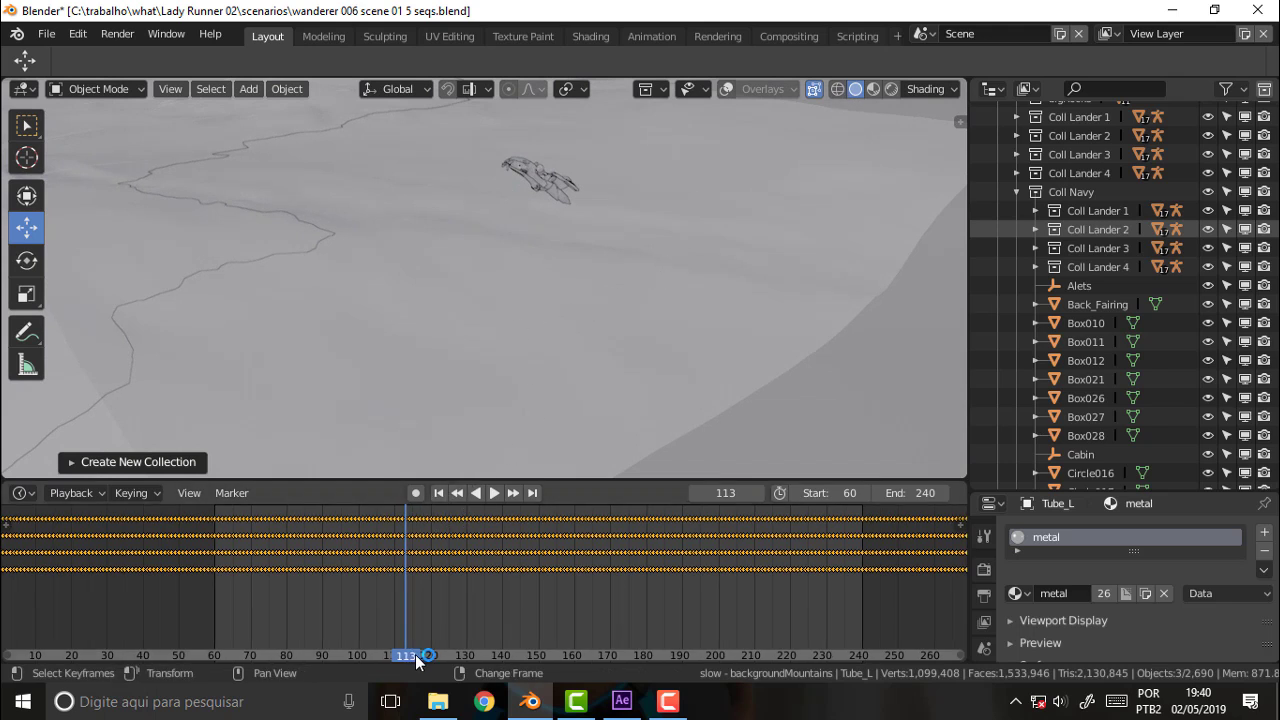
{"action": "scroll", "coordinate": [430, 653], "scroll_direction": "down", "scroll_amount": 1, "text": "ctrl"}
{"action": "key", "text": "space"}
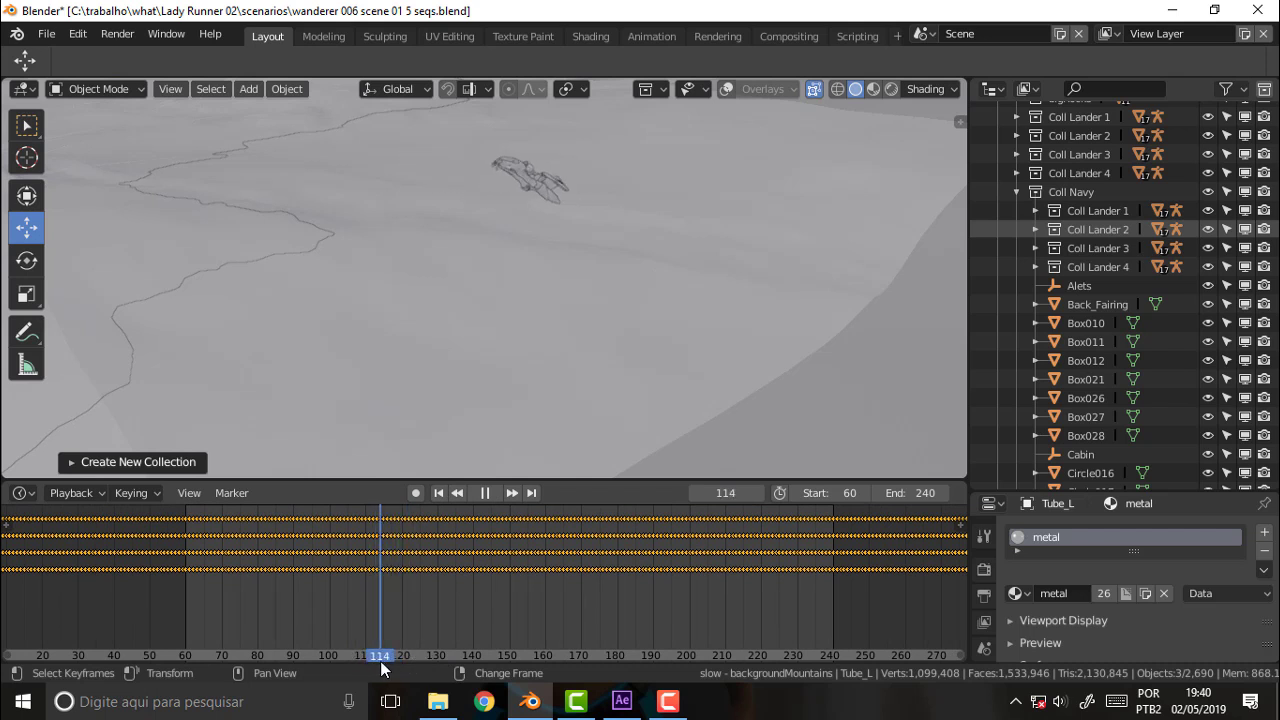
{"action": "key", "text": "Escape"}
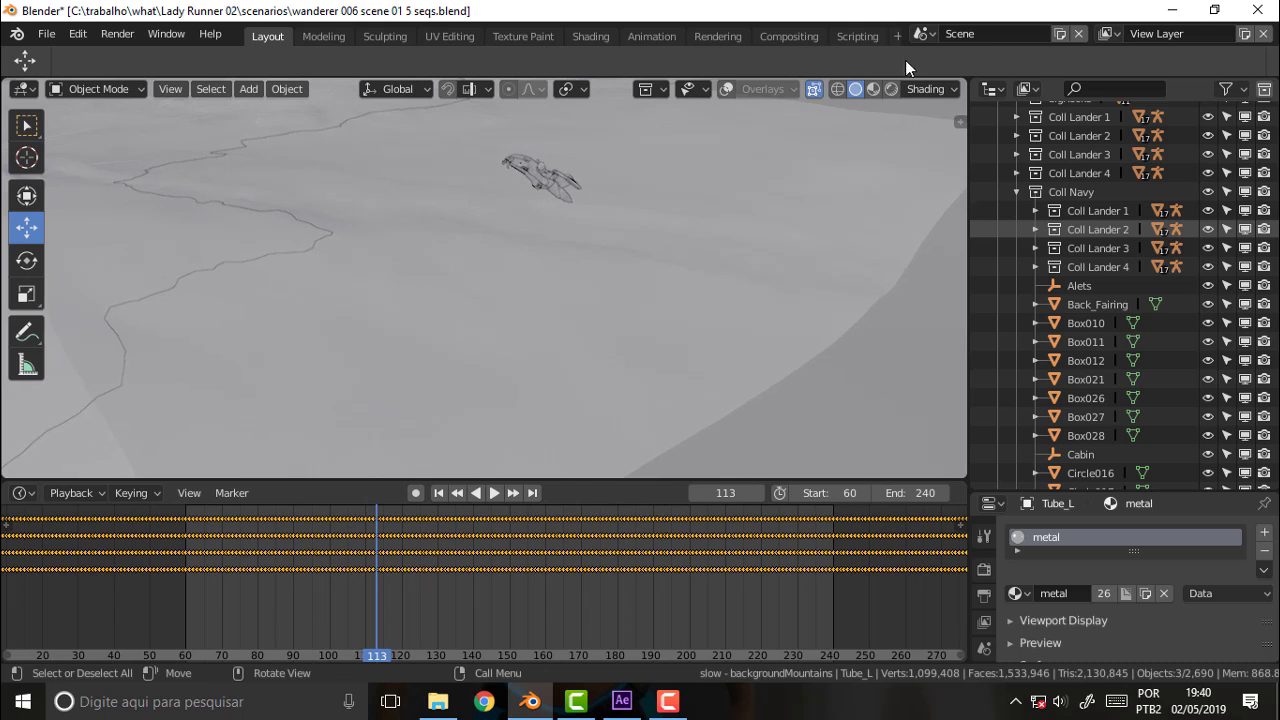
{"action": "mouse_move", "coordinate": [769, 158]}
{"action": "middle_mouse_down"}
{"action": "mouse_move", "coordinate": [737, 178]}
{"action": "mouse_move", "coordinate": [757, 244]}
{"action": "mouse_move", "coordinate": [823, 167]}
{"action": "mouse_move", "coordinate": [746, 202]}
{"action": "mouse_move", "coordinate": [807, 137]}
{"action": "middle_mouse_up"}
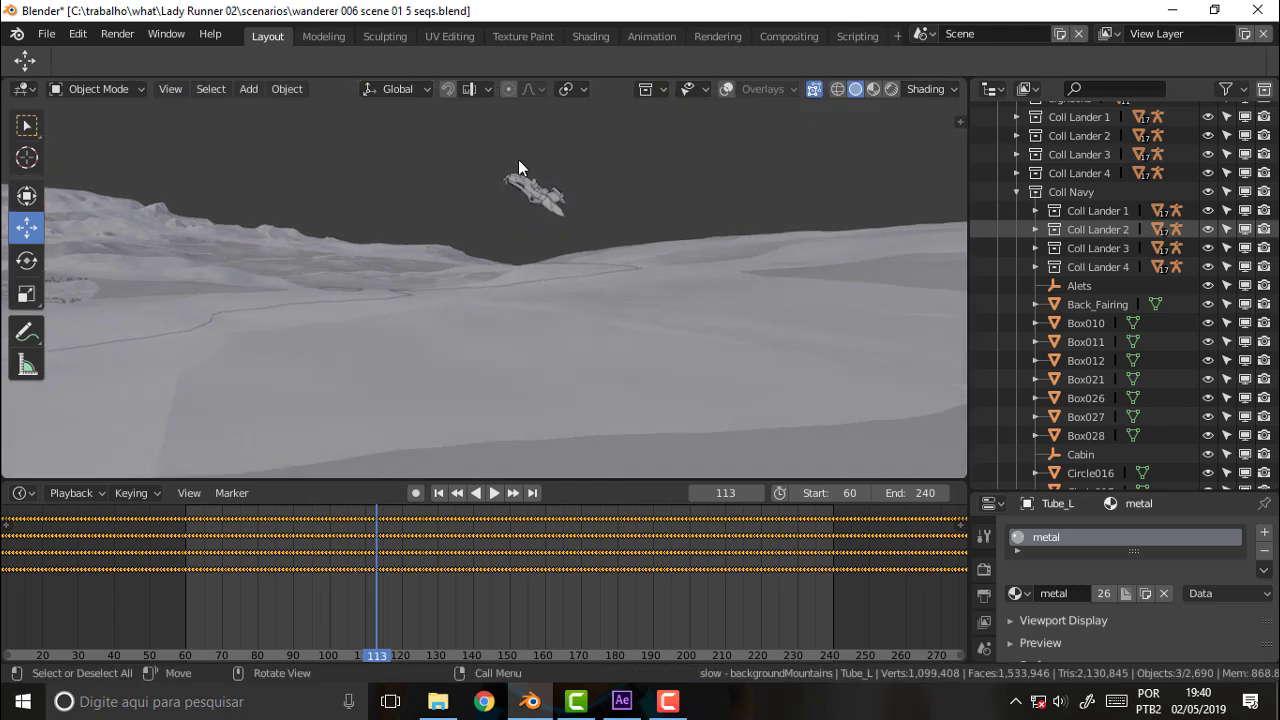
{"action": "mouse_move", "coordinate": [677, 128]}
{"action": "middle_mouse_down"}
{"action": "mouse_move", "coordinate": [675, 150]}
{"action": "mouse_move", "coordinate": [657, 143]}
{"action": "mouse_move", "coordinate": [671, 145]}
{"action": "middle_mouse_up"}
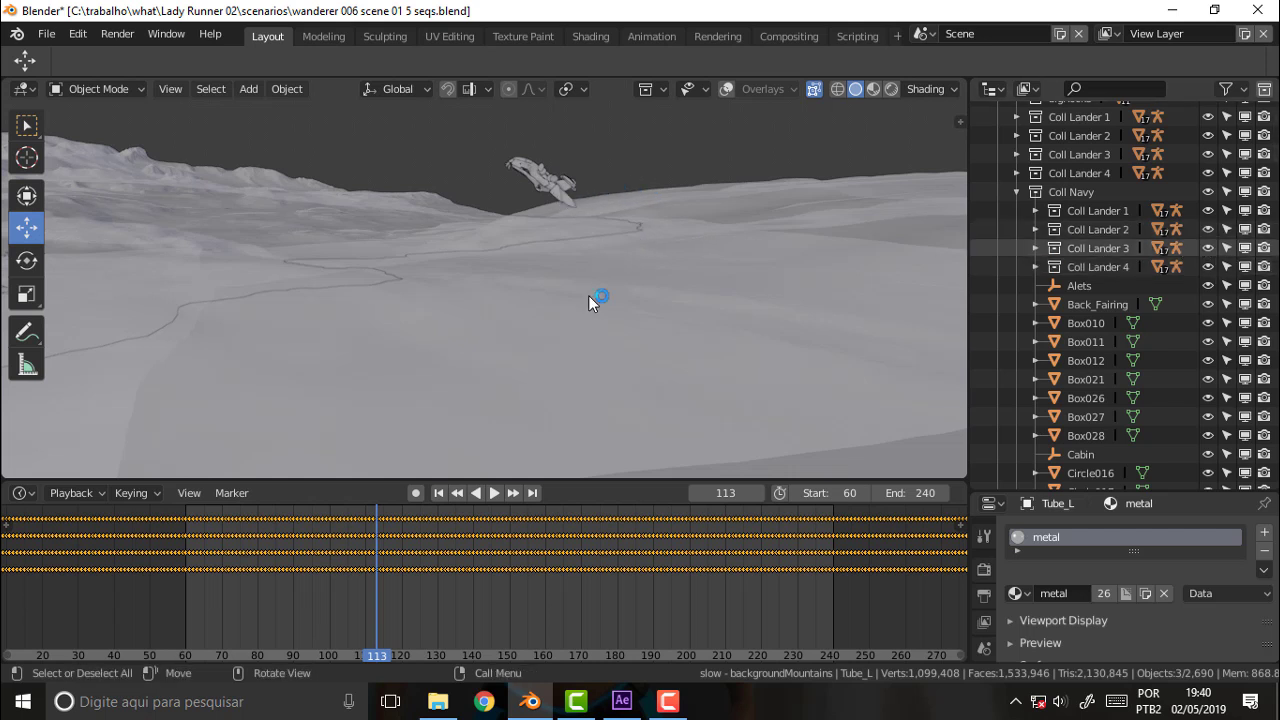
{"action": "left_click", "coordinate": [790, 100]}
- Select the parent NaveControl via Select Grouped, then play and stop the animation near frame 118
{"action": "key", "text": "shift+g"}
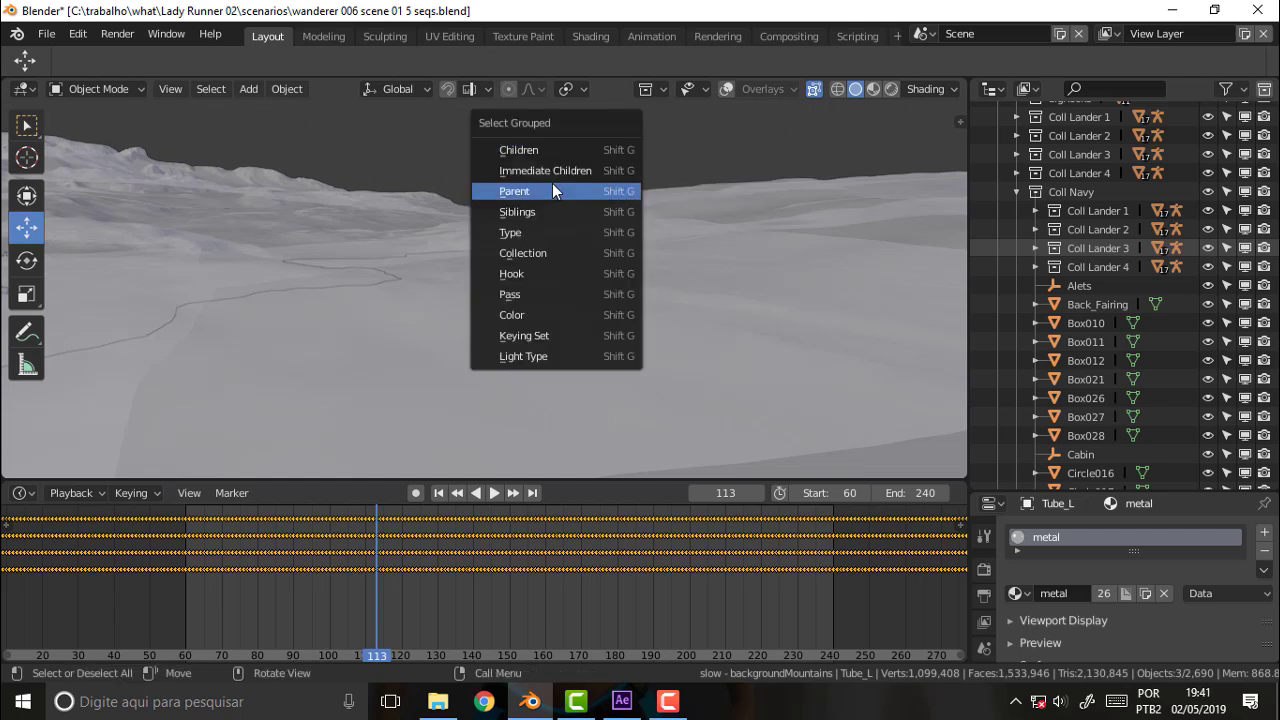
{"action": "left_click", "coordinate": [525, 191]}
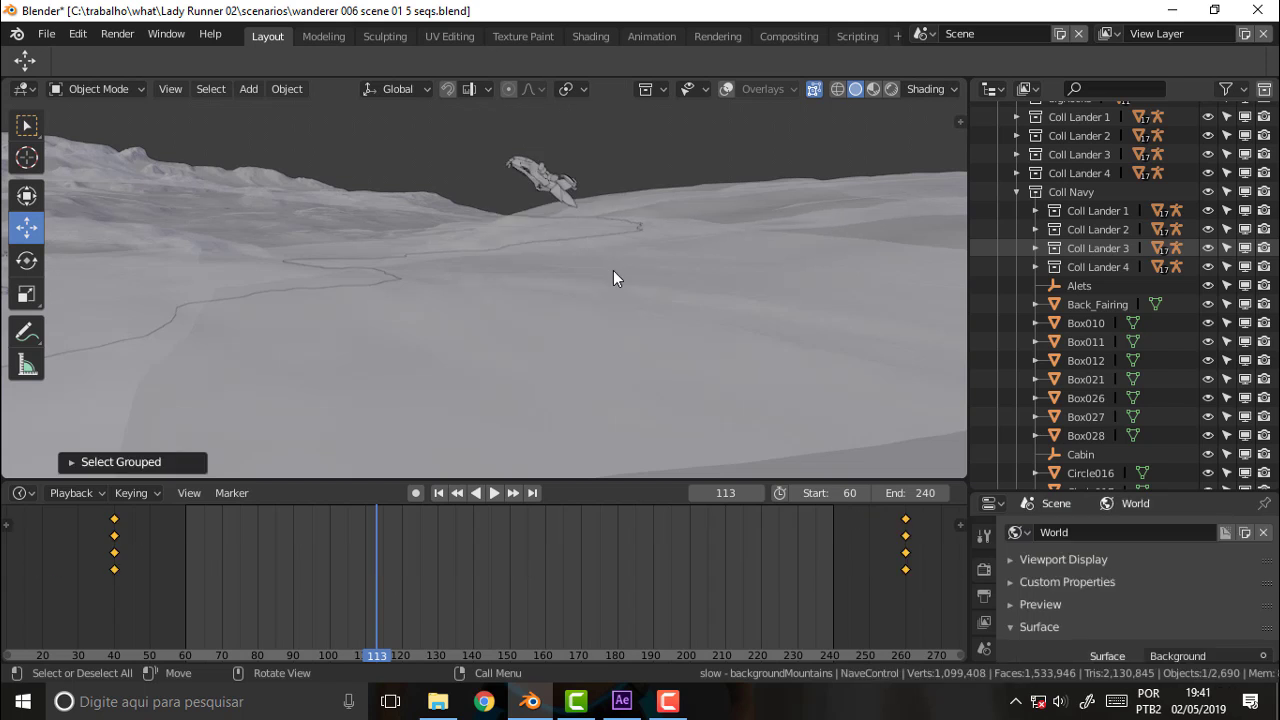
{"action": "left_click", "coordinate": [372, 657]}
{"action": "key", "text": "space"}
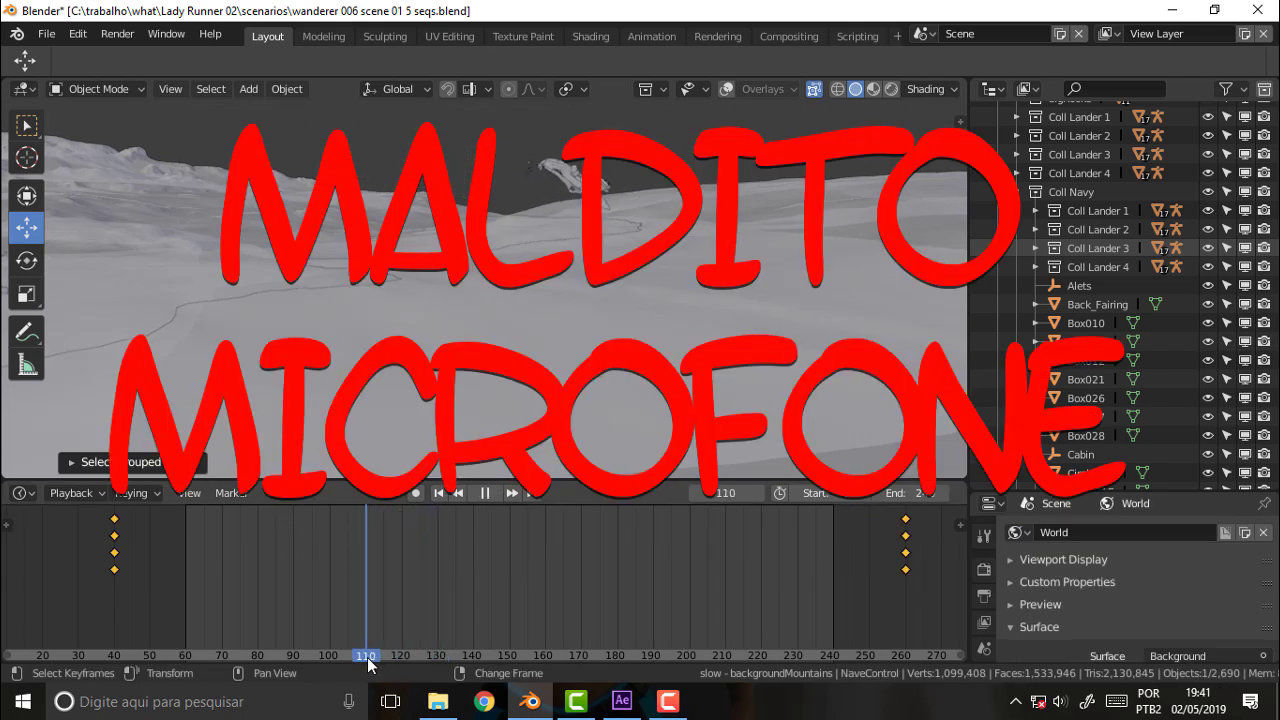
{"action": "key", "text": "space"}
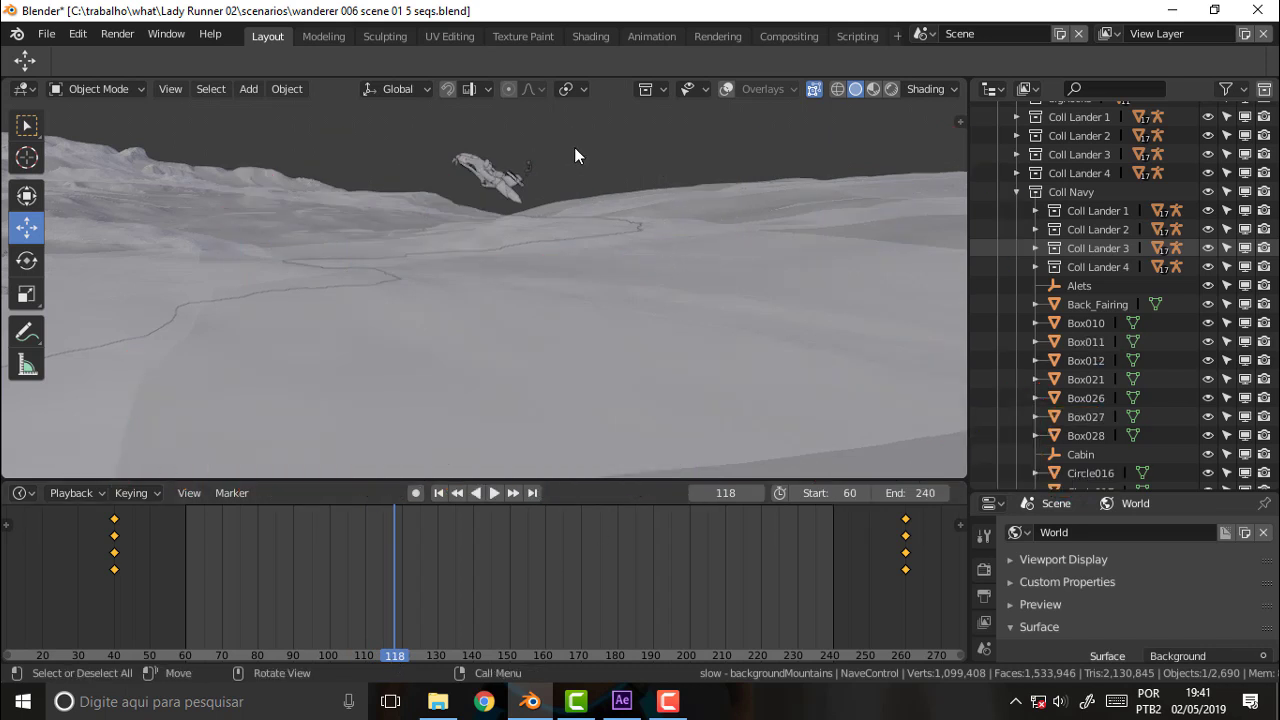
- Try moving the ship, then box-select the objects around it
{"action": "key", "text": "g"}
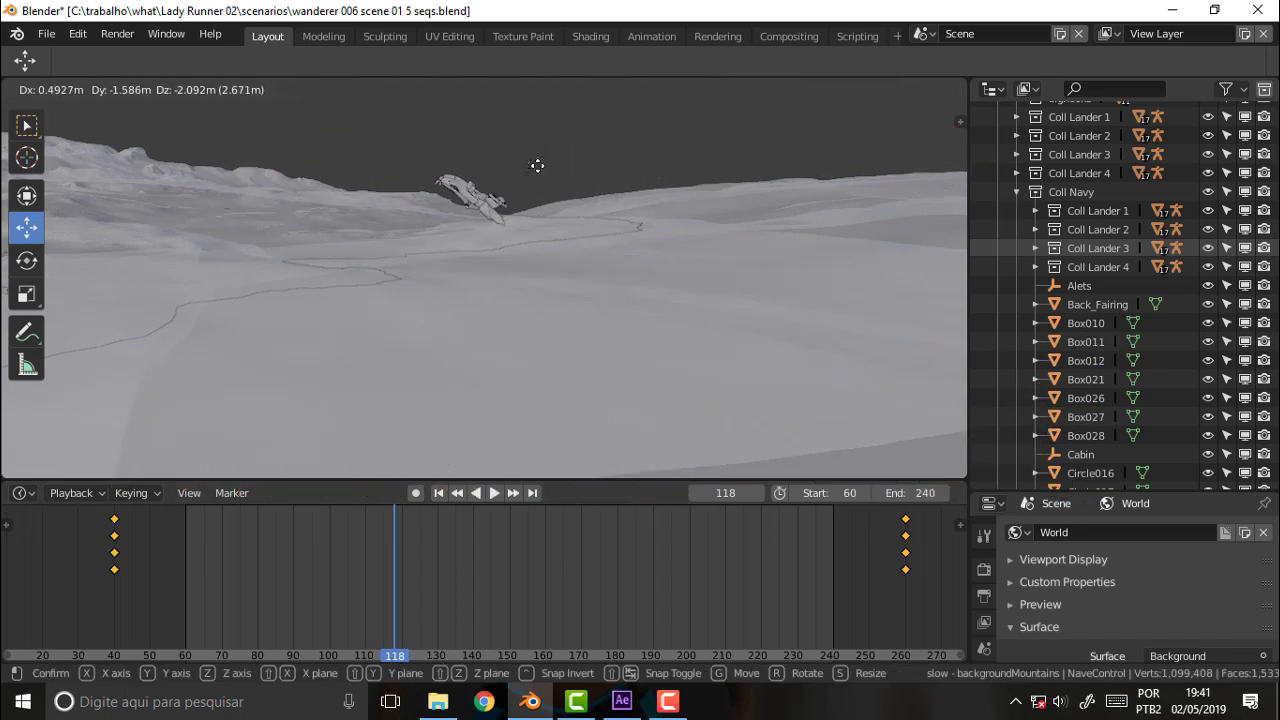
{"action": "left_click", "coordinate": [540, 166]}
{"action": "right_click", "coordinate": [599, 148]}
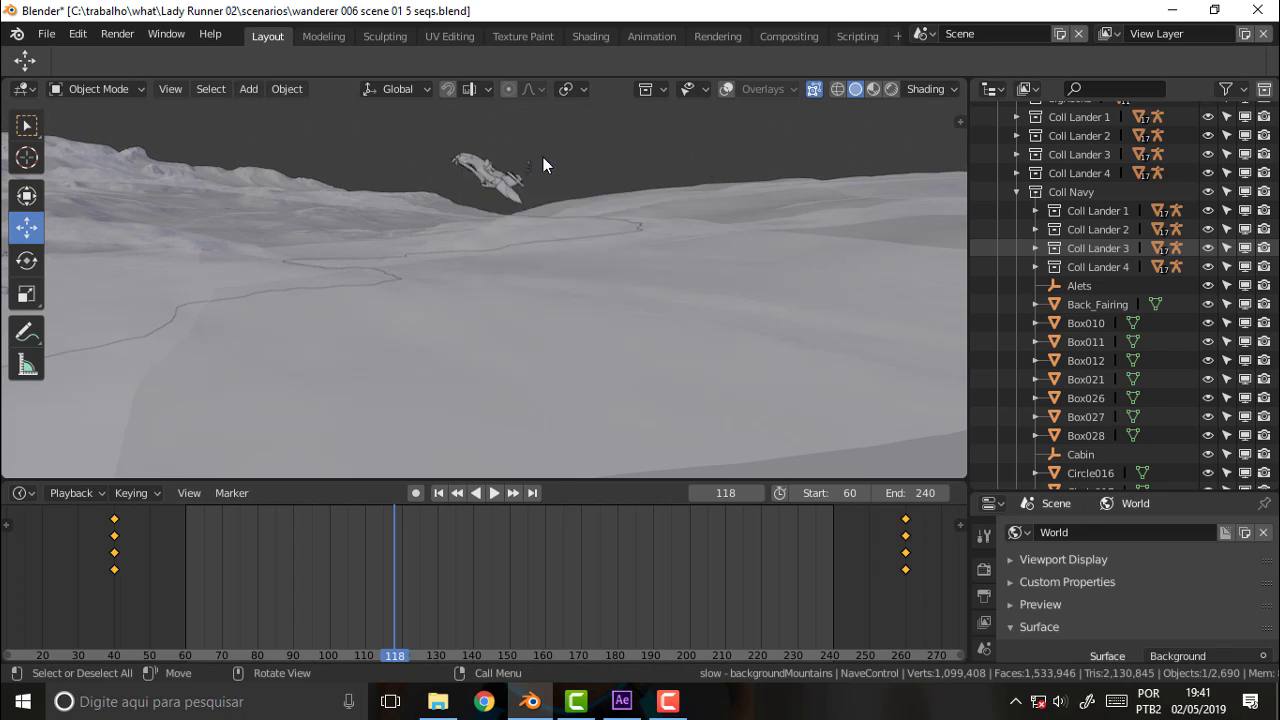
{"action": "key", "text": "b"}
{"action": "left_click_drag", "start_coordinate": [531, 155], "coordinate": [524, 182]}
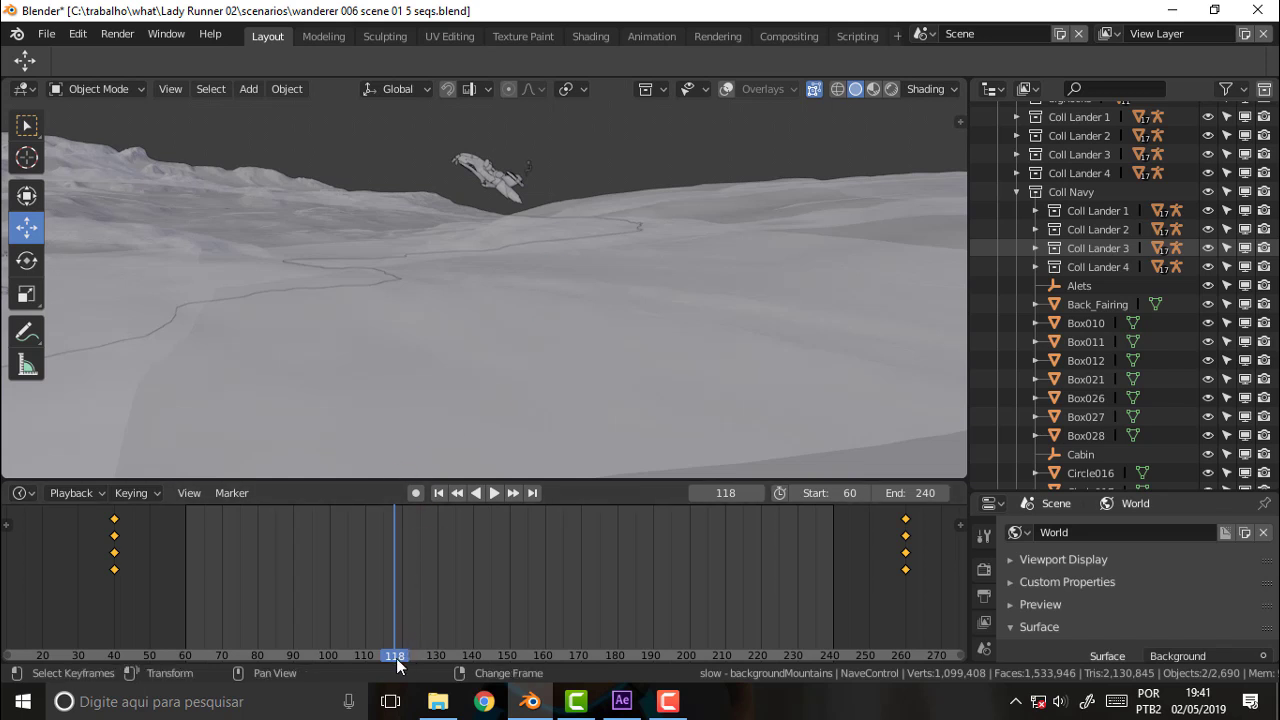
{"action": "scroll", "coordinate": [390, 654], "scroll_direction": "left", "scroll_amount": 2, "text": "ctrl"}
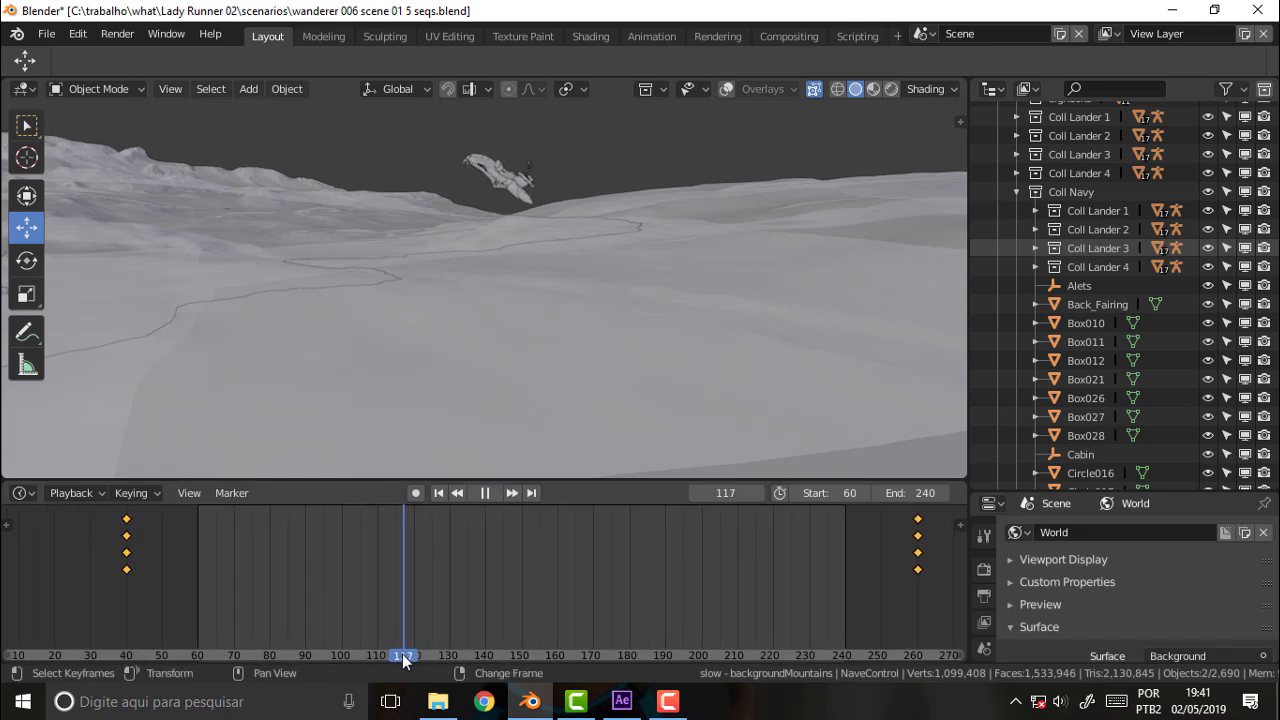
- At frame 113, add Tube_1, group into a new collection, and select parent NaveControl via Select Grouped
{"action": "left_click_drag", "start_coordinate": [402, 654], "coordinate": [389, 654]}
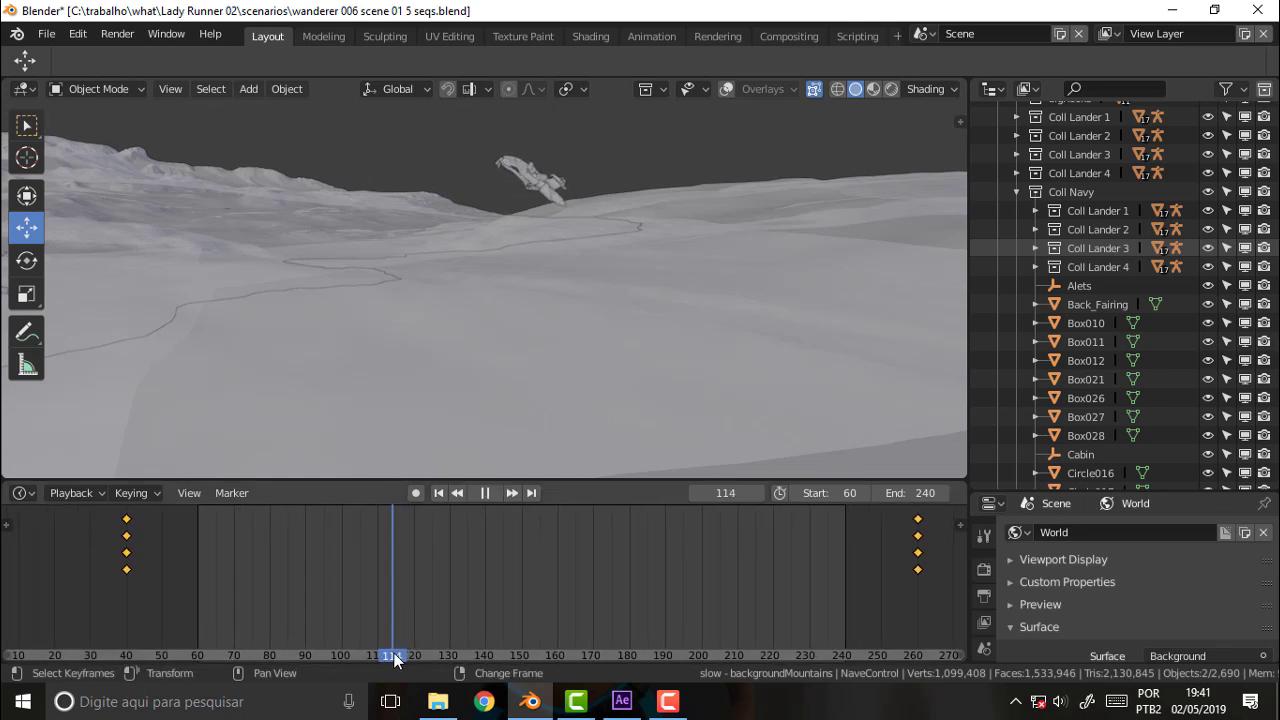
{"action": "left_click", "coordinate": [562, 194], "text": "shift"}
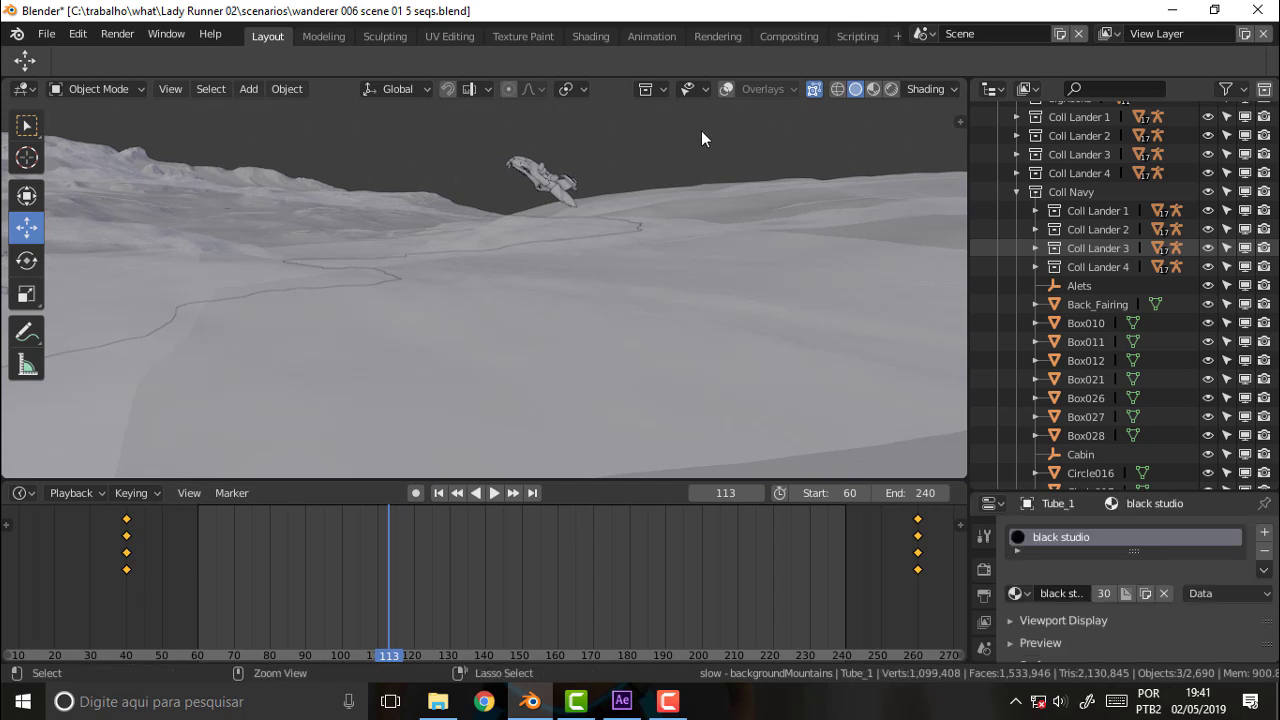
{"action": "key", "text": "ctrl+g"}
{"action": "key", "text": "shift+g"}
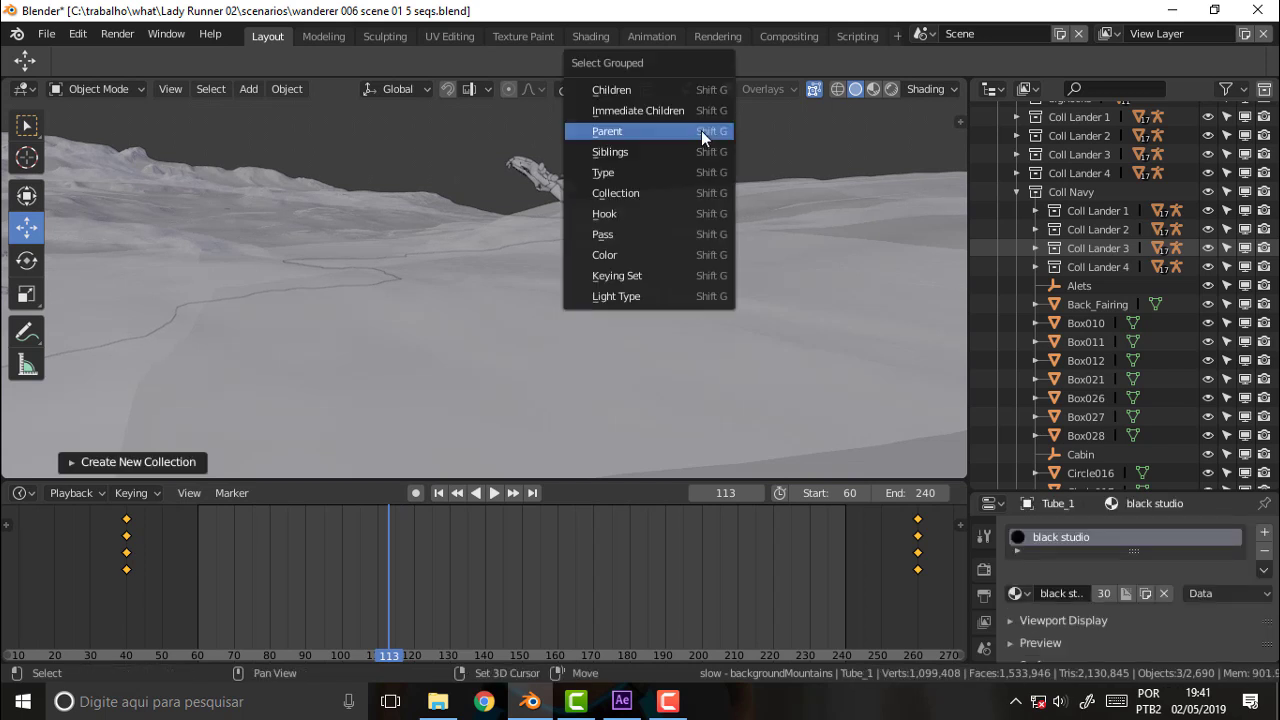
{"action": "left_click", "coordinate": [703, 137]}
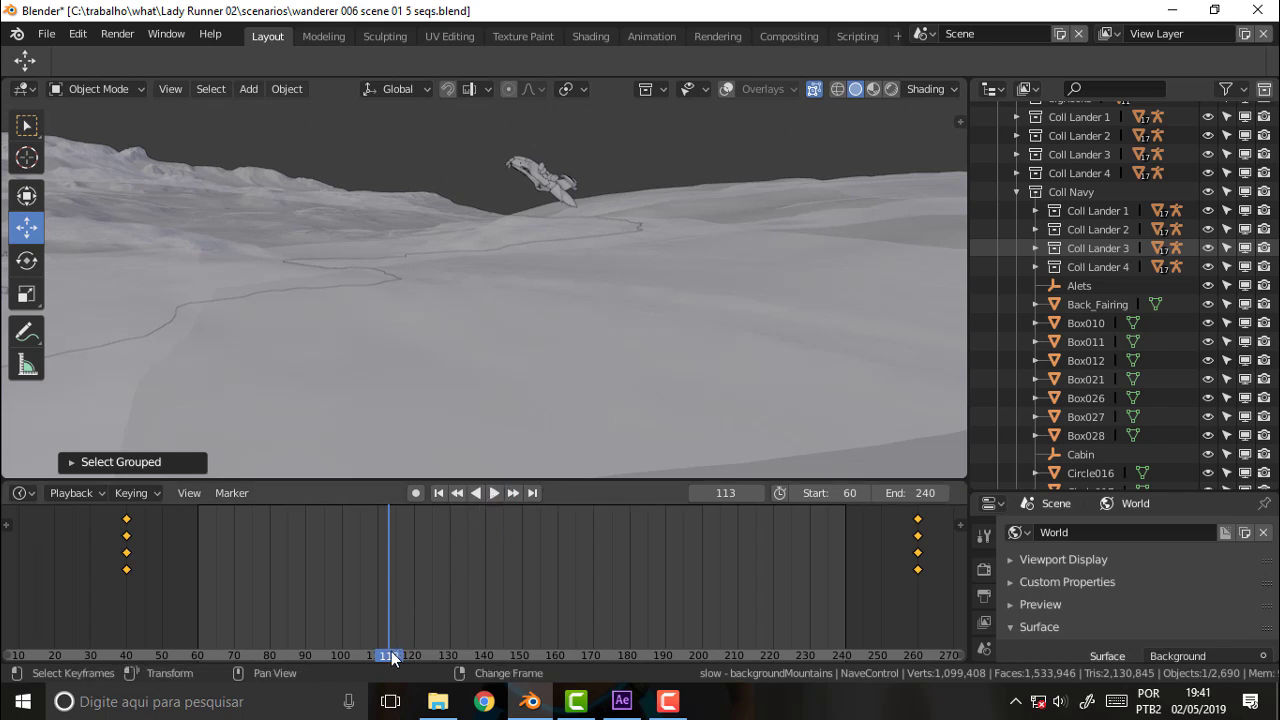
{"action": "left_click_drag", "start_coordinate": [392, 656], "coordinate": [389, 516]}
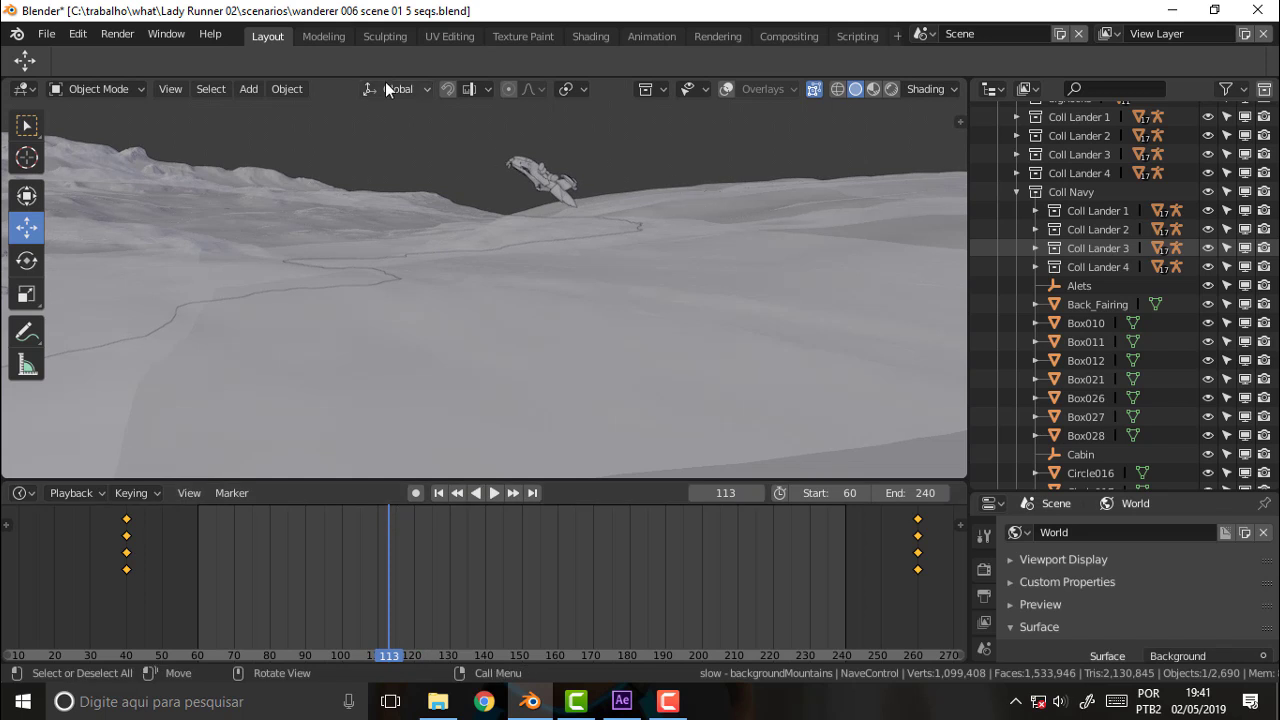
- Look through the scene camera, settle the animation on frame 112, and select Cockpit_glass
{"action": "key", "text": "KP_0"}
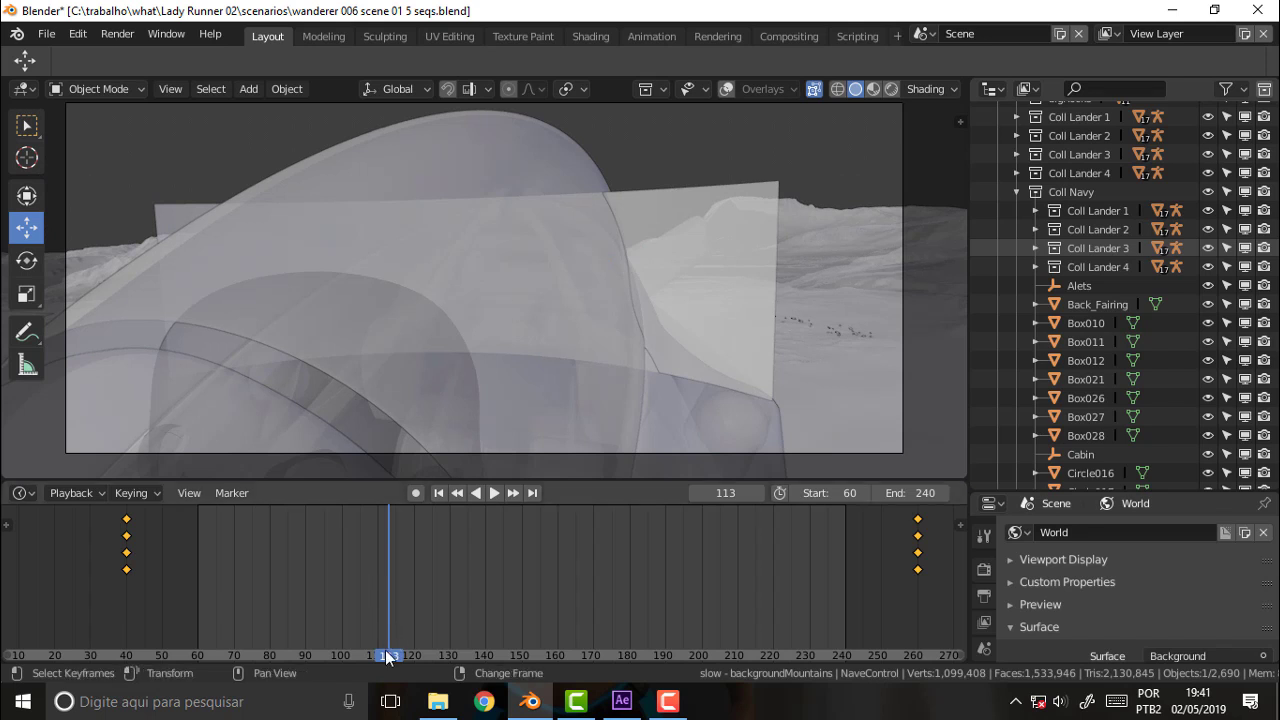
{"action": "key", "text": "space"}
{"action": "mouse_move", "coordinate": [379, 659]}
{"action": "left_mouse_down"}
{"action": "mouse_move", "coordinate": [371, 667]}
{"action": "mouse_move", "coordinate": [382, 516]}
{"action": "left_mouse_up"}
{"action": "left_click", "coordinate": [482, 492]}
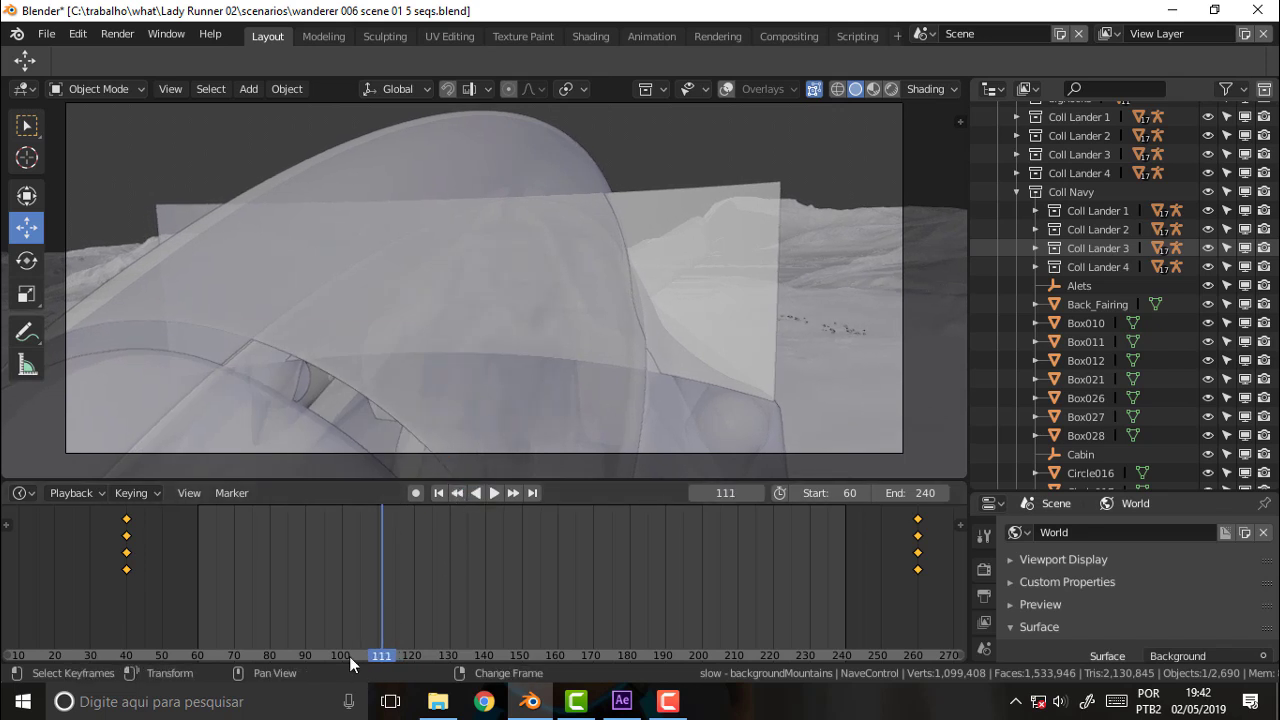
{"action": "scroll", "coordinate": [381, 655], "scroll_direction": "down", "scroll_amount": 1, "text": "ctrl"}
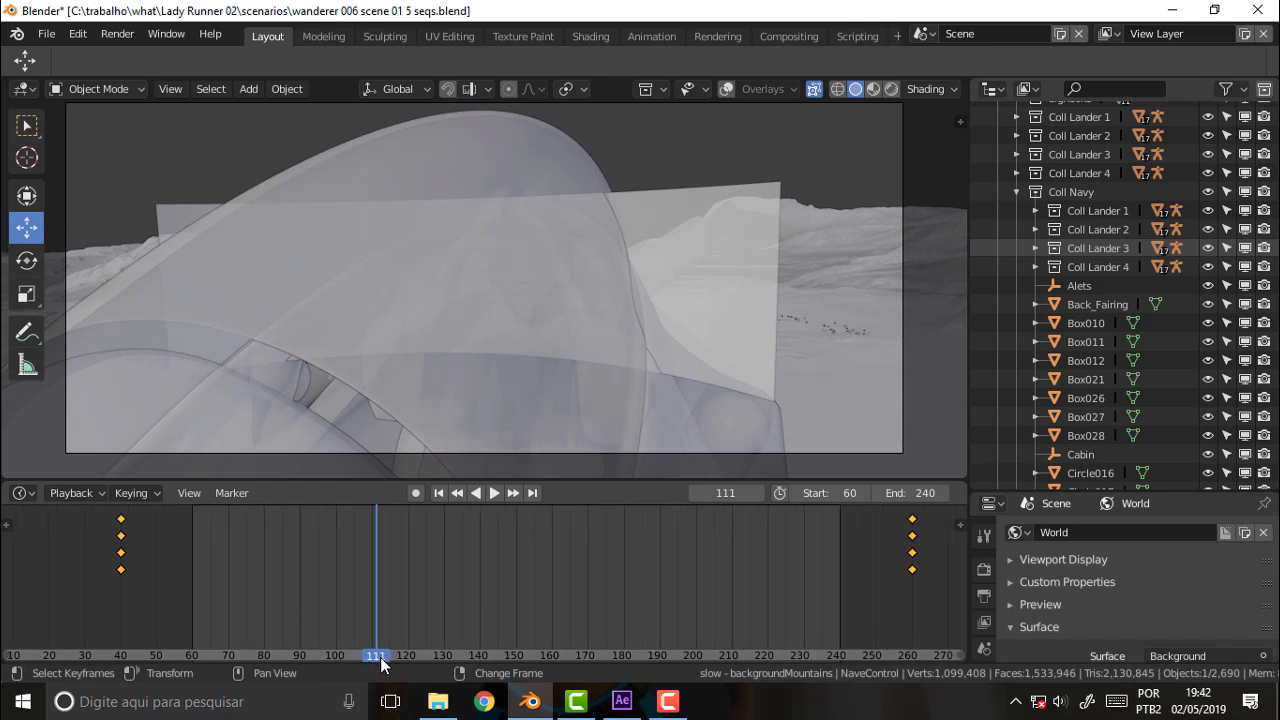
{"action": "key", "text": "space"}
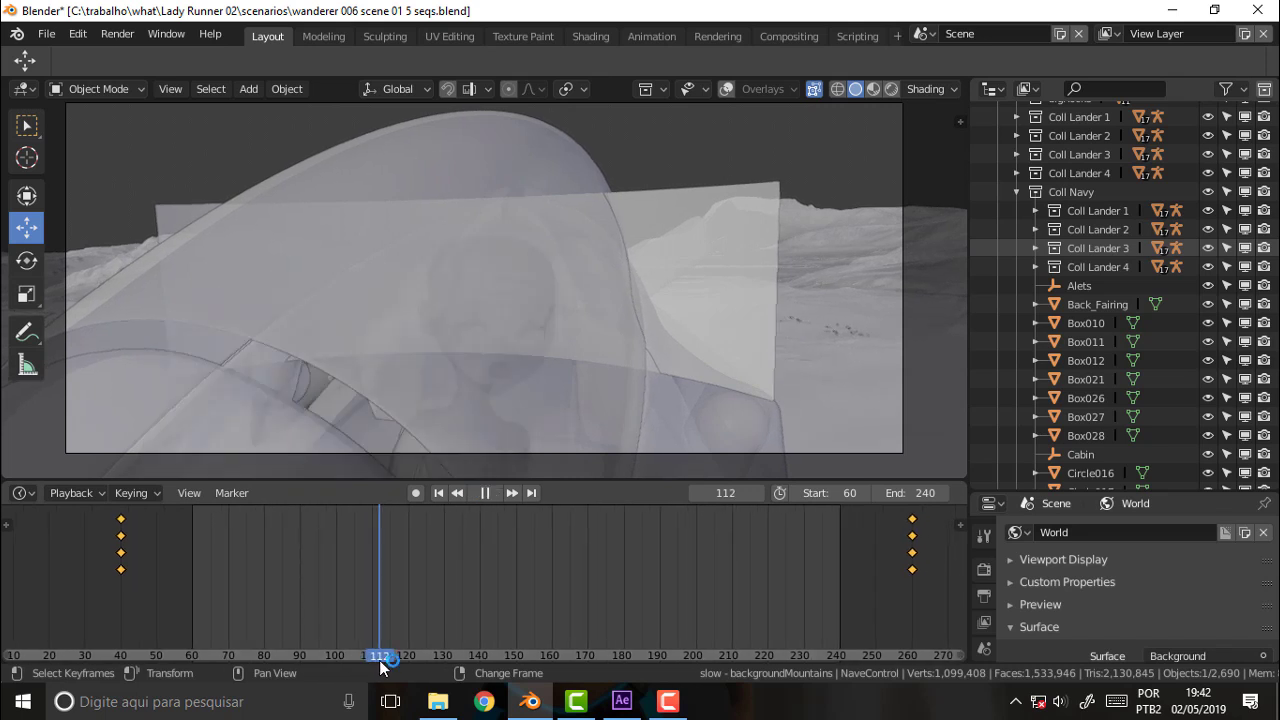
{"action": "key", "text": "space"}
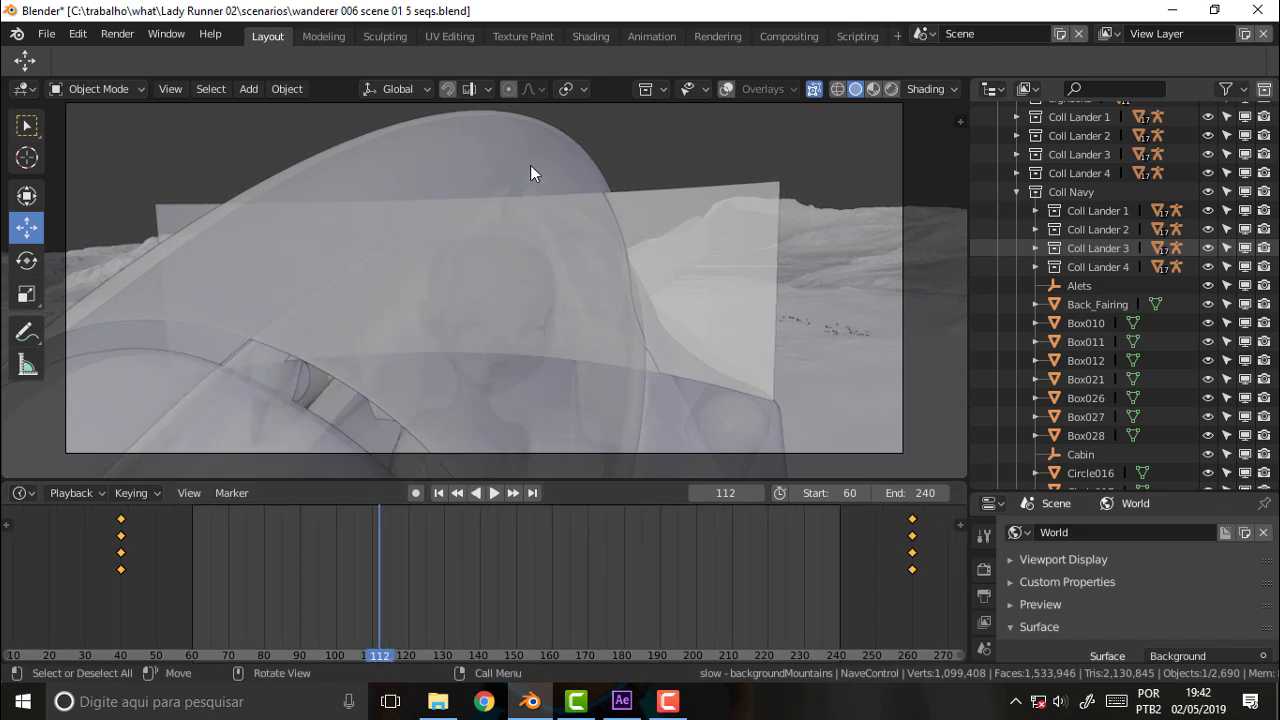
{"action": "left_click", "coordinate": [531, 167]}
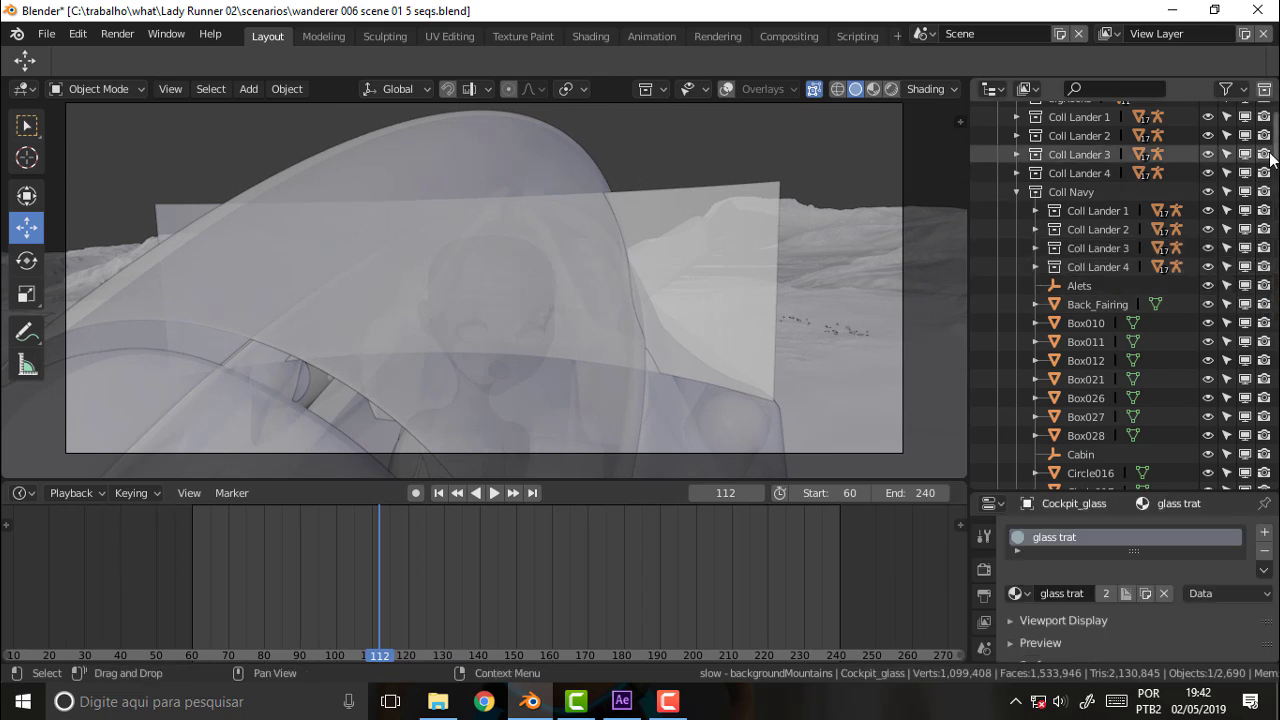
- Expand the slow - backgroundMountains collection and select Armature.004
{"action": "scroll", "coordinate": [1100, 154], "scroll_direction": "down", "scroll_amount": 10}
{"action": "scroll", "coordinate": [1100, 154], "scroll_direction": "up", "scroll_amount": 3}
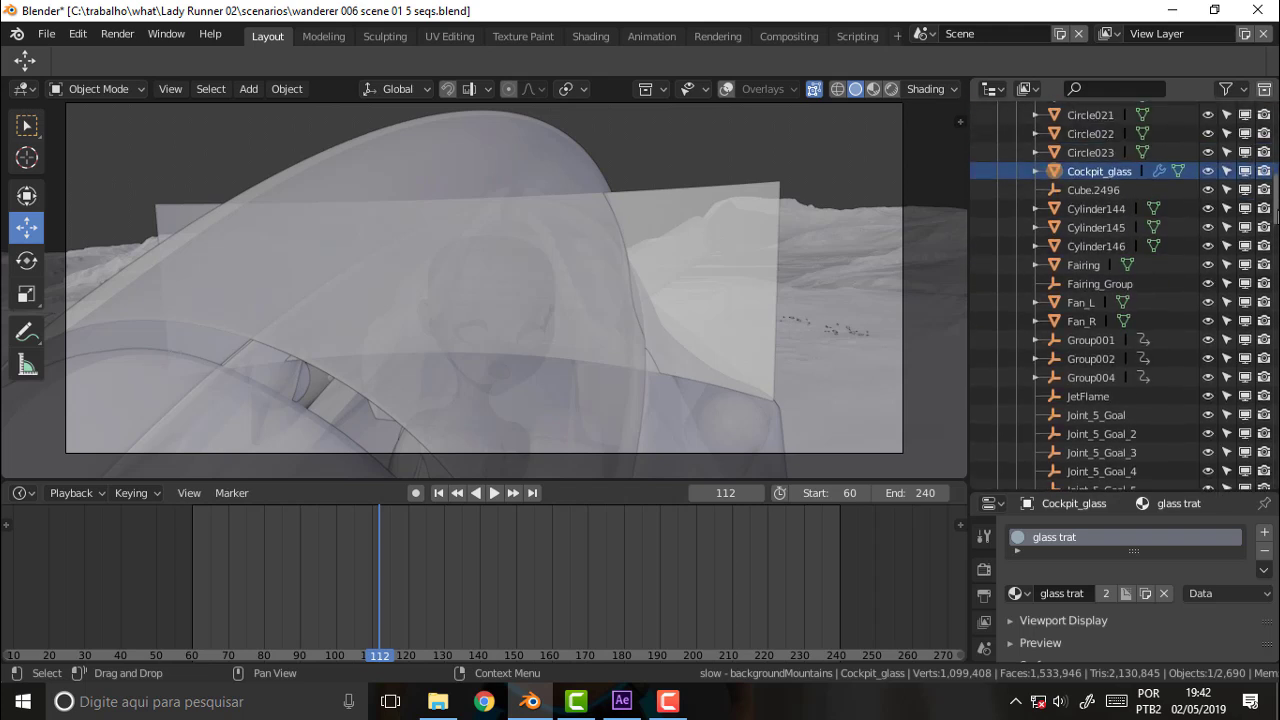
{"action": "scroll", "coordinate": [1100, 154], "scroll_direction": "up", "scroll_amount": 2}
{"action": "left_click_drag", "start_coordinate": [1276, 180], "coordinate": [1268, 485]}
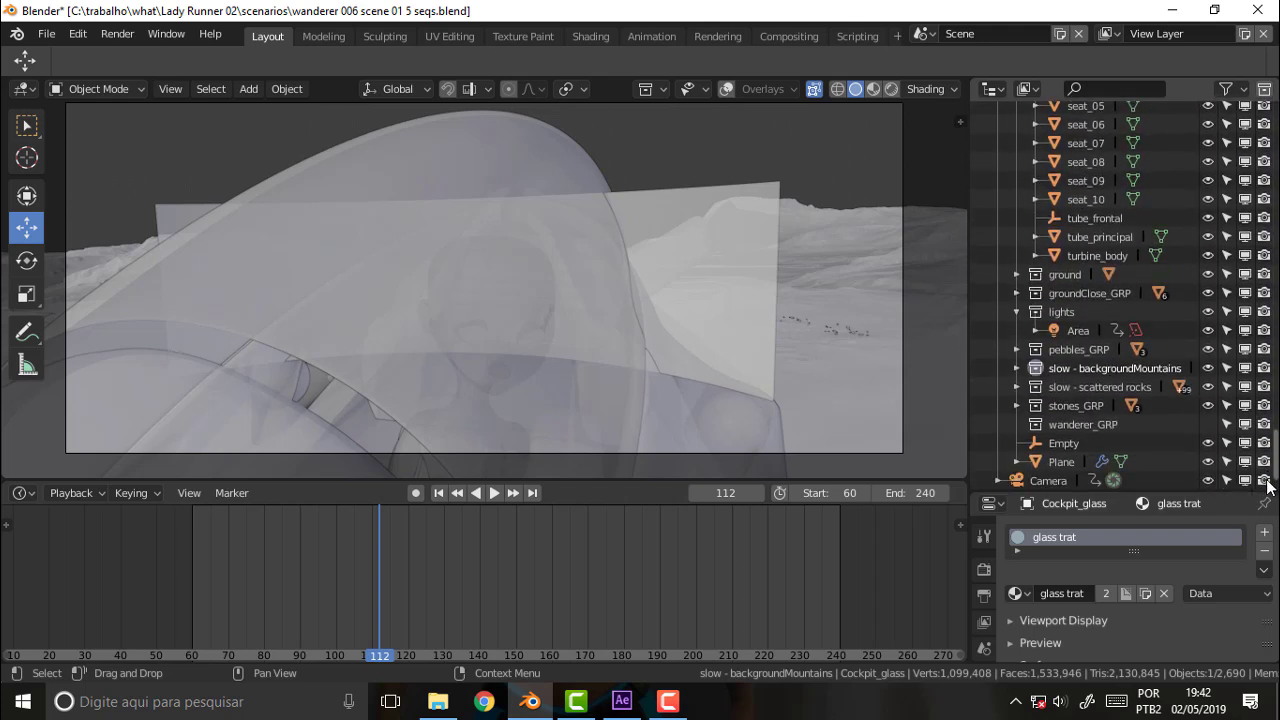
{"action": "left_click", "coordinate": [1016, 368]}
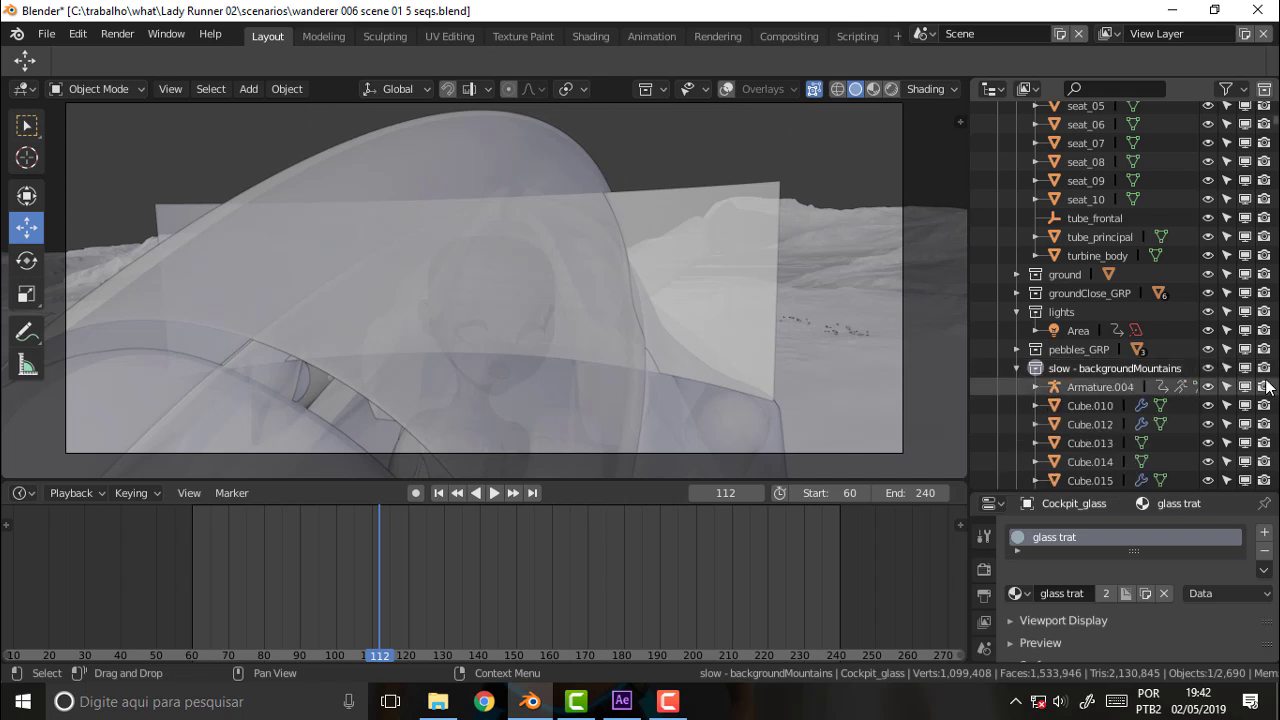
{"action": "left_click", "coordinate": [1110, 386]}
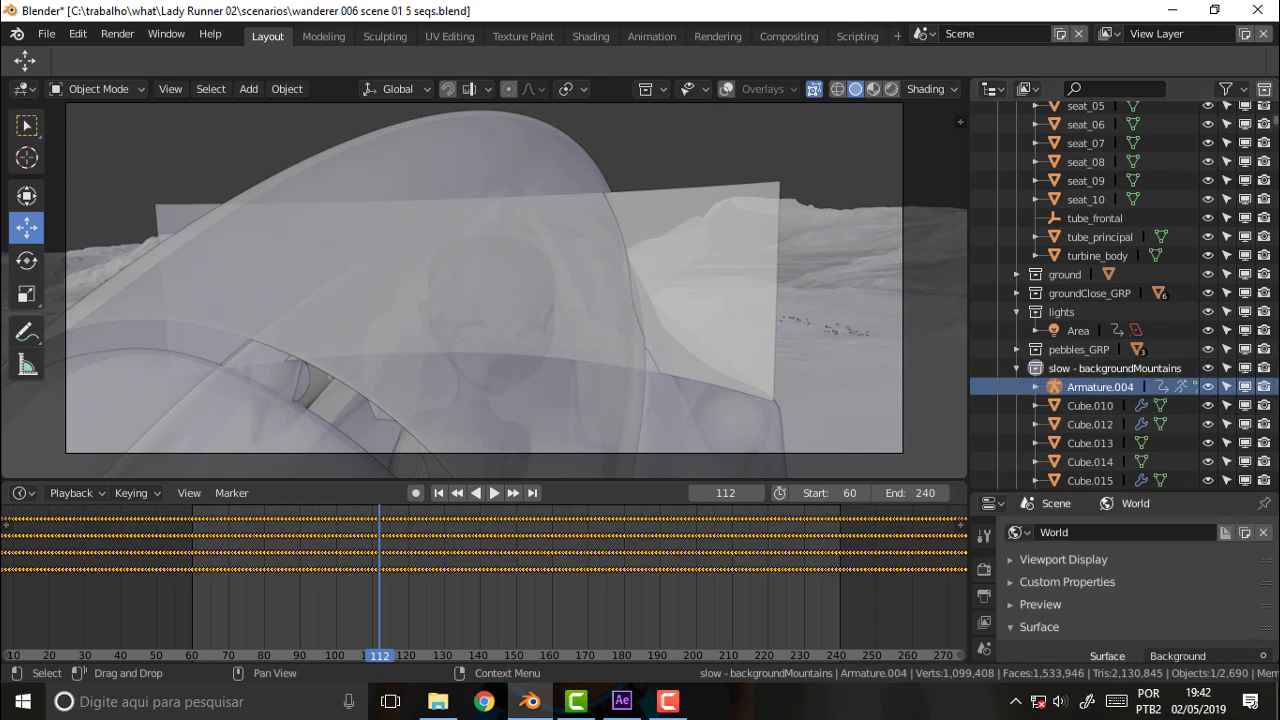
- Move the Pullip_1025 character mesh out of the mountains collection
{"action": "scroll", "coordinate": [1190, 376], "scroll_direction": "down", "scroll_amount": 5}
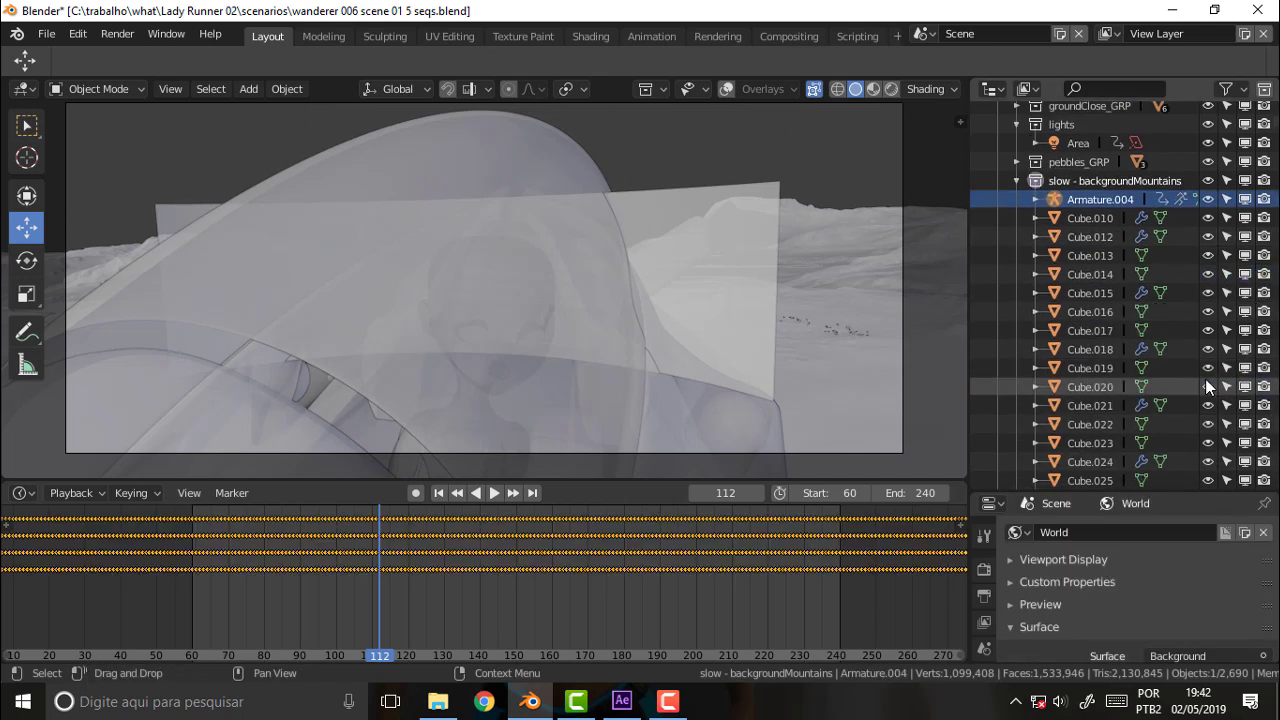
{"action": "scroll", "coordinate": [1205, 386], "scroll_direction": "down", "scroll_amount": 15}
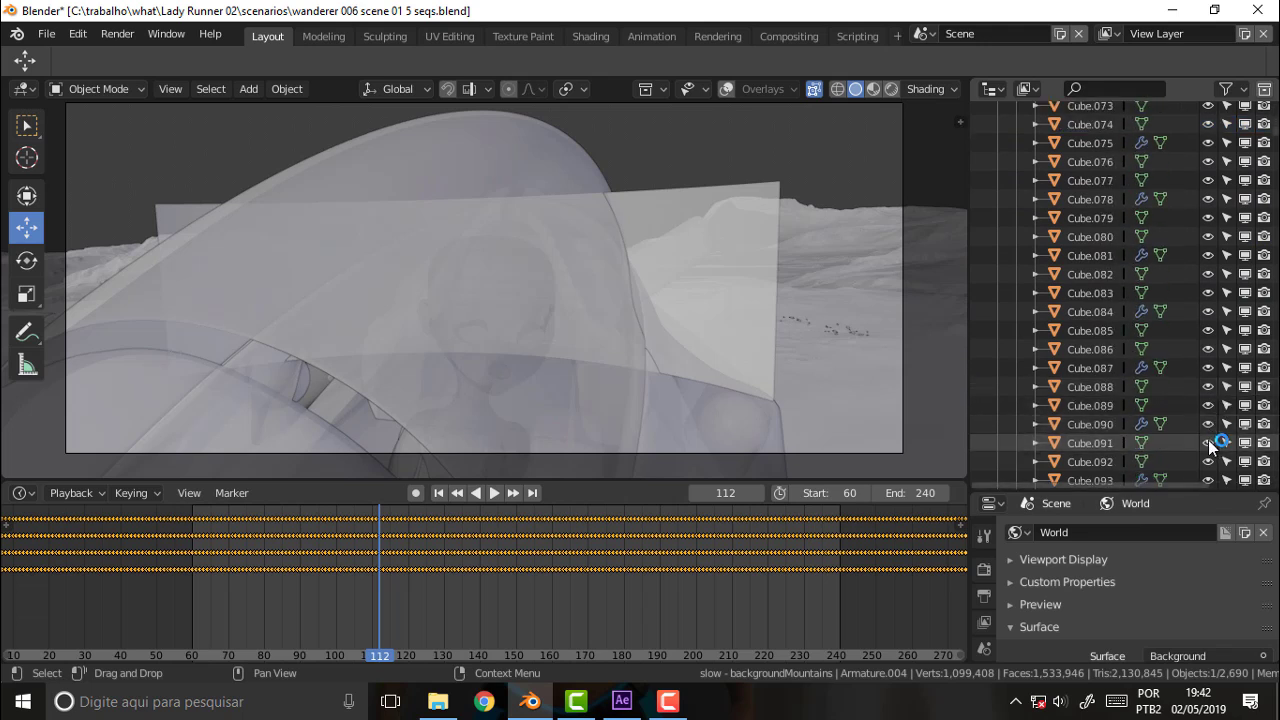
{"action": "scroll", "coordinate": [1205, 441], "scroll_direction": "down", "scroll_amount": 14}
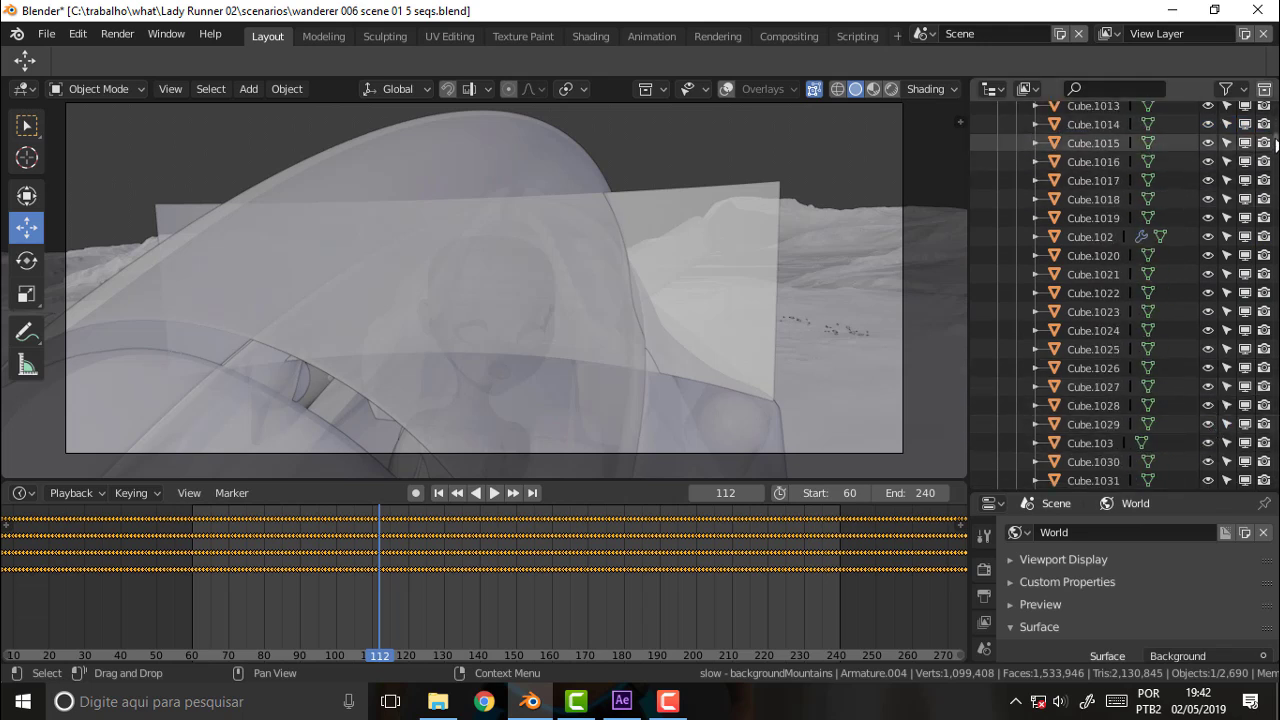
{"action": "left_click_drag", "start_coordinate": [1276, 143], "coordinate": [1232, 535]}
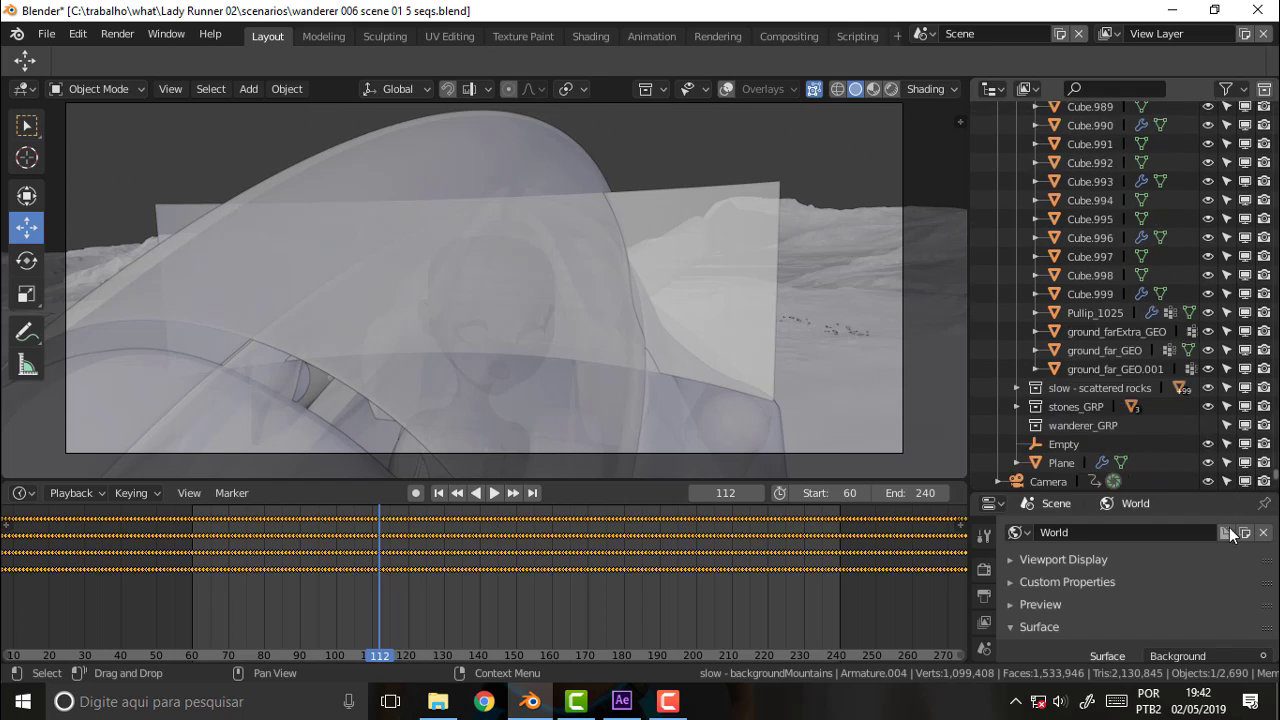
{"action": "left_click", "coordinate": [1097, 313]}
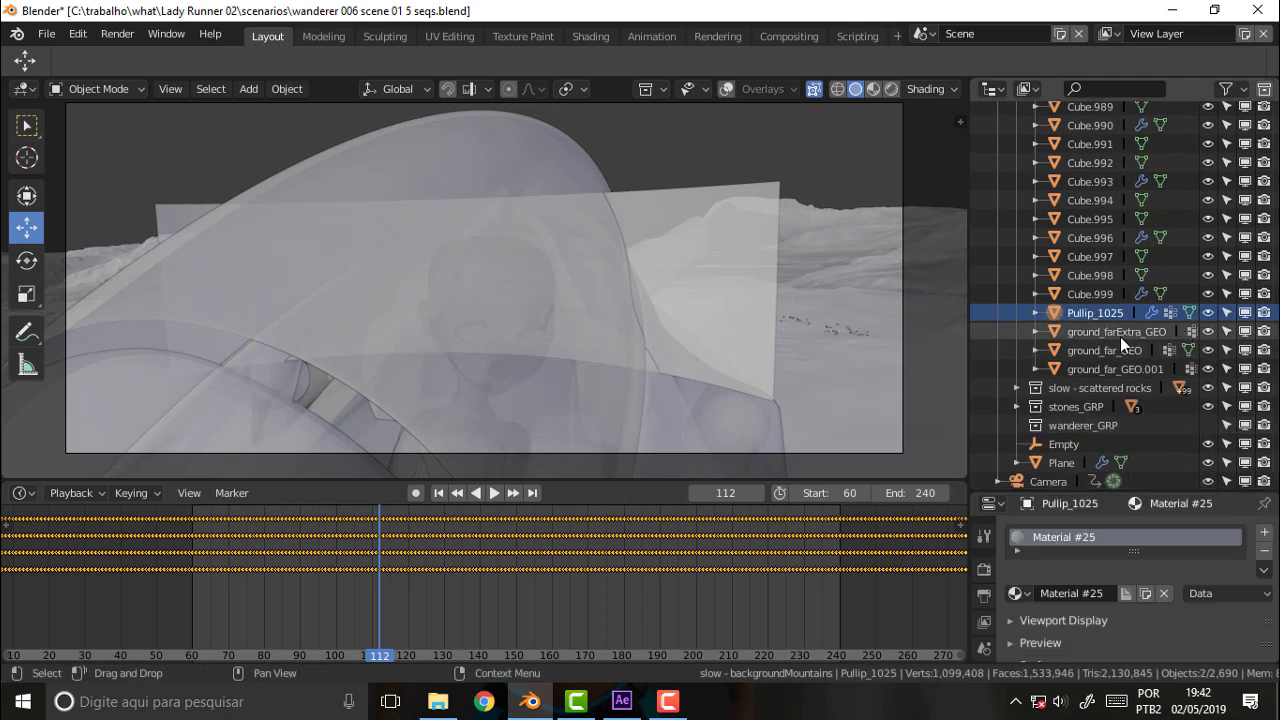
{"action": "left_click_drag", "start_coordinate": [1096, 313], "coordinate": [1128, 468]}
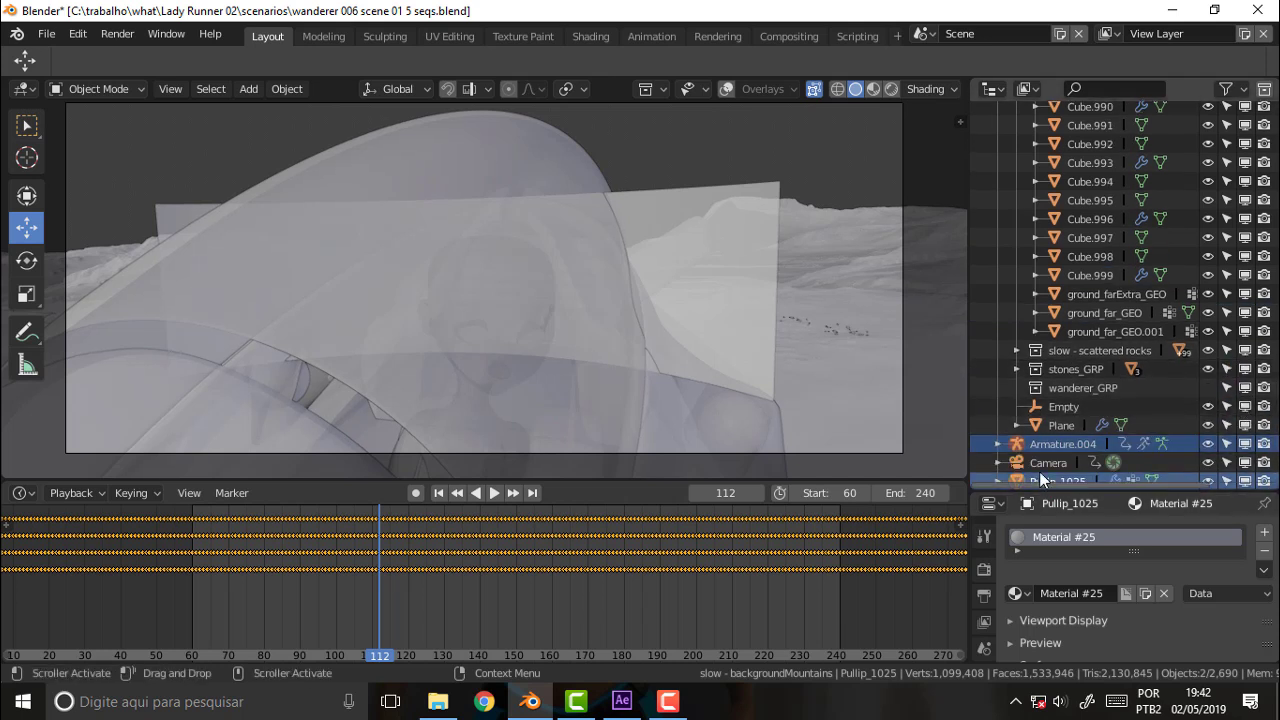
{"action": "mouse_move", "coordinate": [1276, 390]}
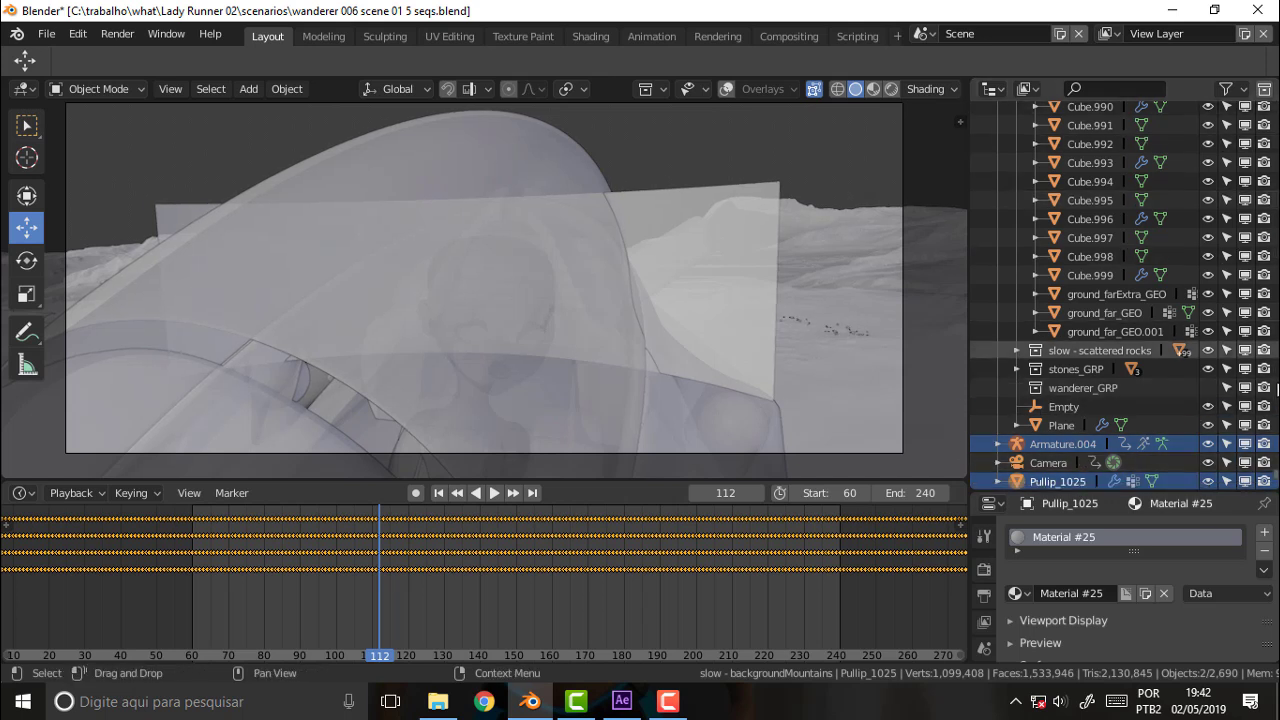
- Return to the Coll Navy collection and make Nave the active object
{"action": "scroll", "coordinate": [1017, 230], "scroll_direction": "up", "scroll_amount": 15}
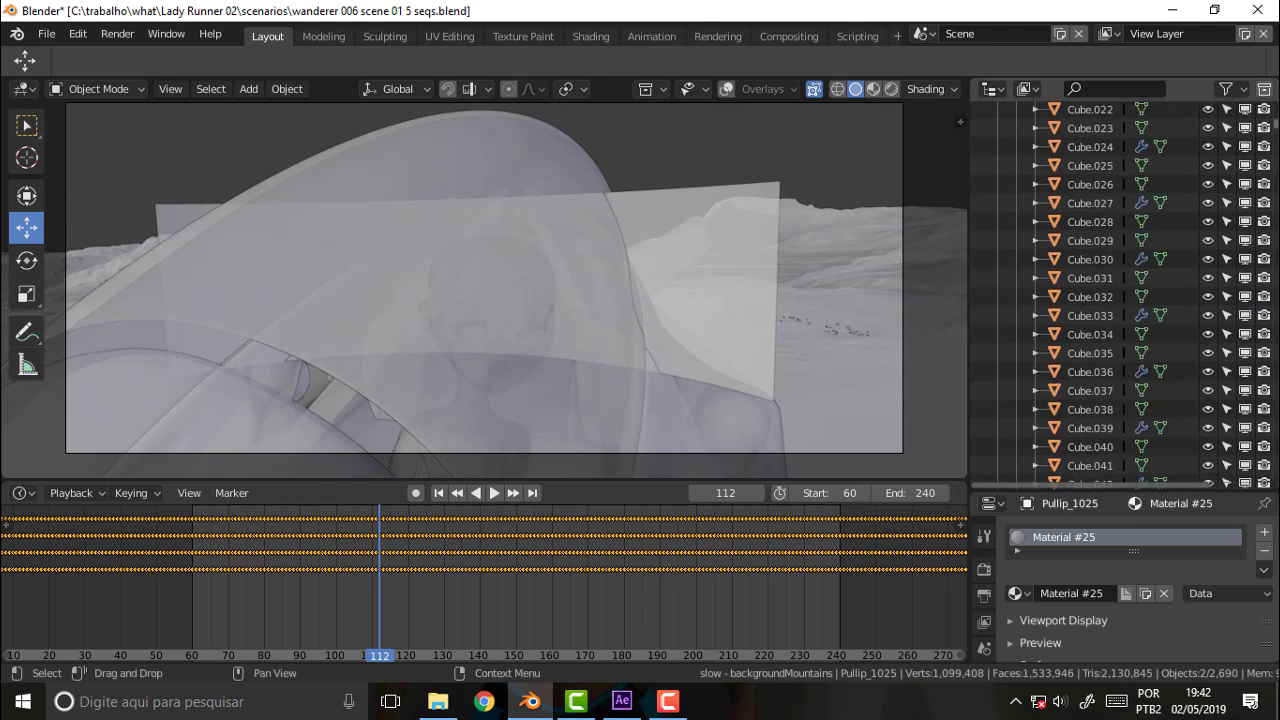
{"action": "scroll", "coordinate": [1017, 230], "scroll_direction": "up", "scroll_amount": 10}
{"action": "left_click", "coordinate": [1015, 241]}
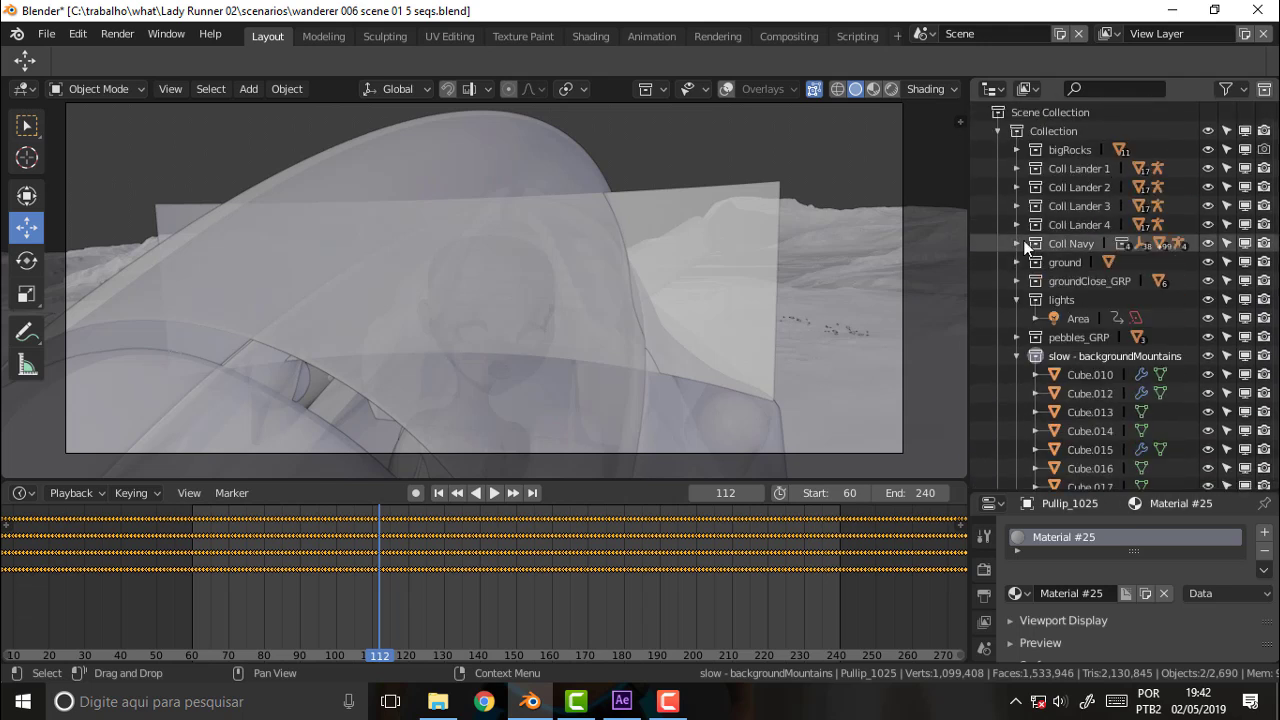
{"action": "left_click", "coordinate": [1017, 244]}
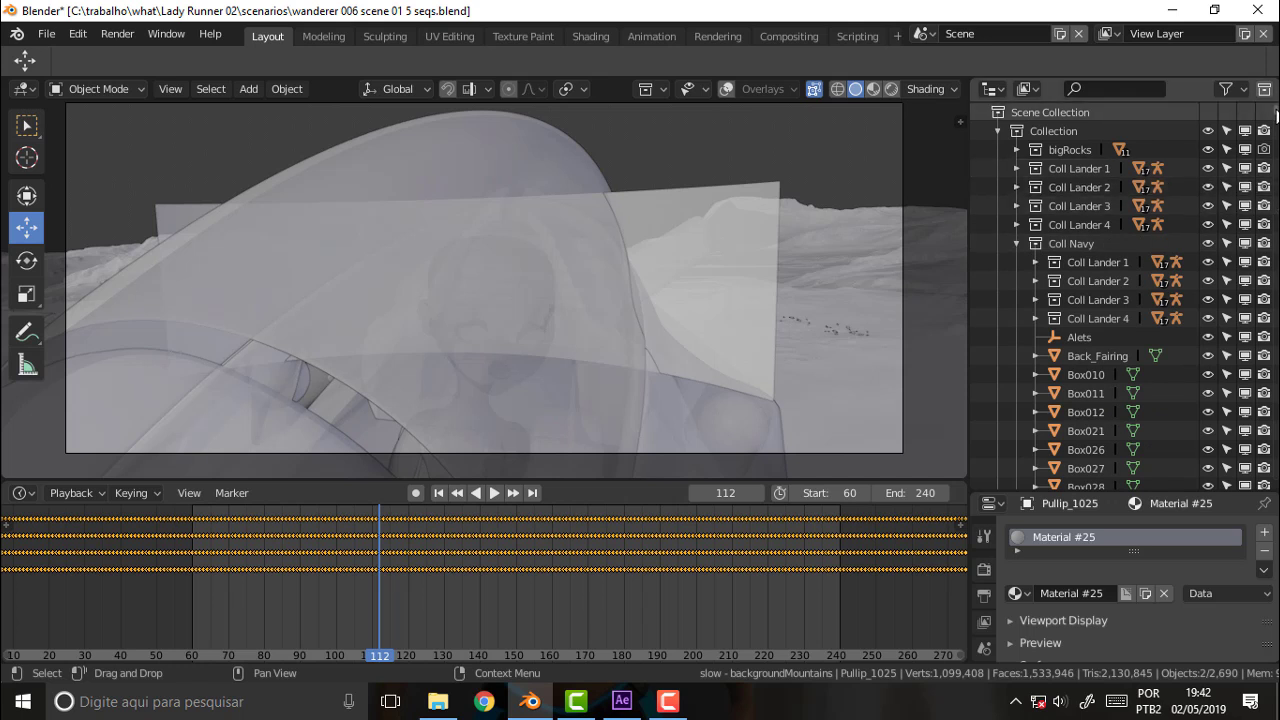
{"action": "left_click_drag", "start_coordinate": [1276, 106], "coordinate": [1276, 121]}
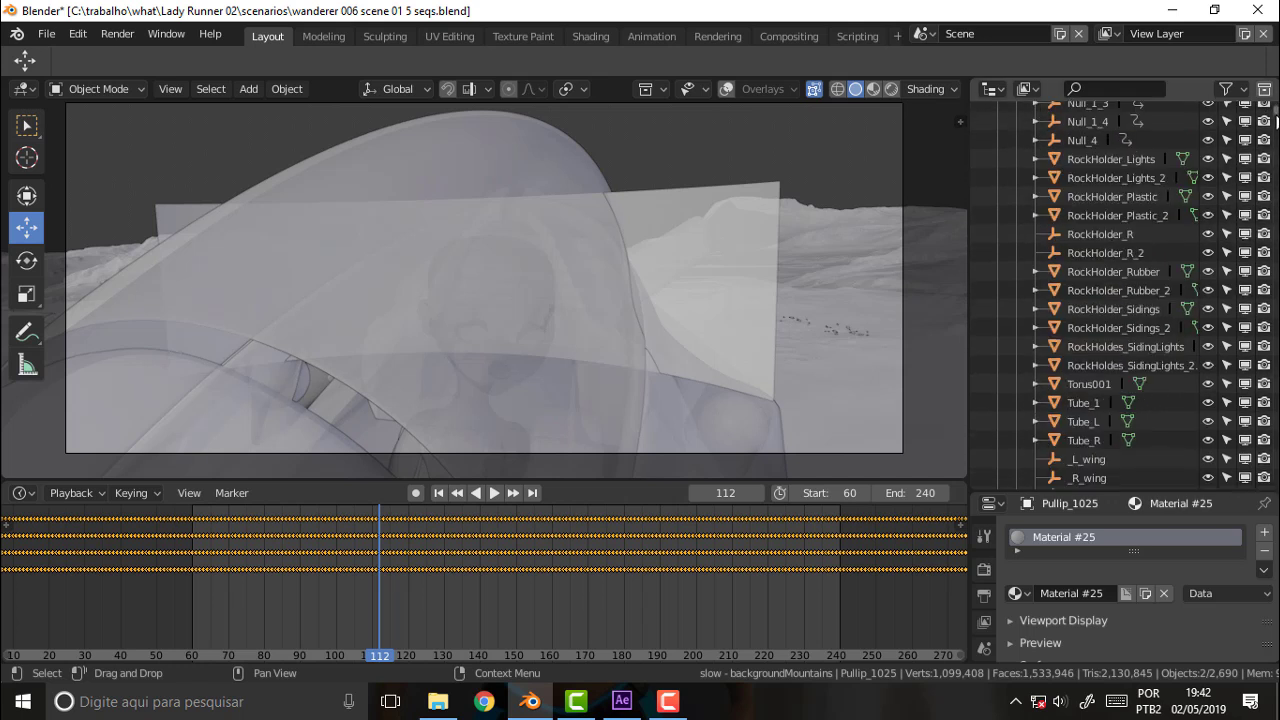
{"action": "scroll", "coordinate": [1276, 121], "scroll_direction": "up", "scroll_amount": 5}
{"action": "left_click", "coordinate": [1084, 216]}
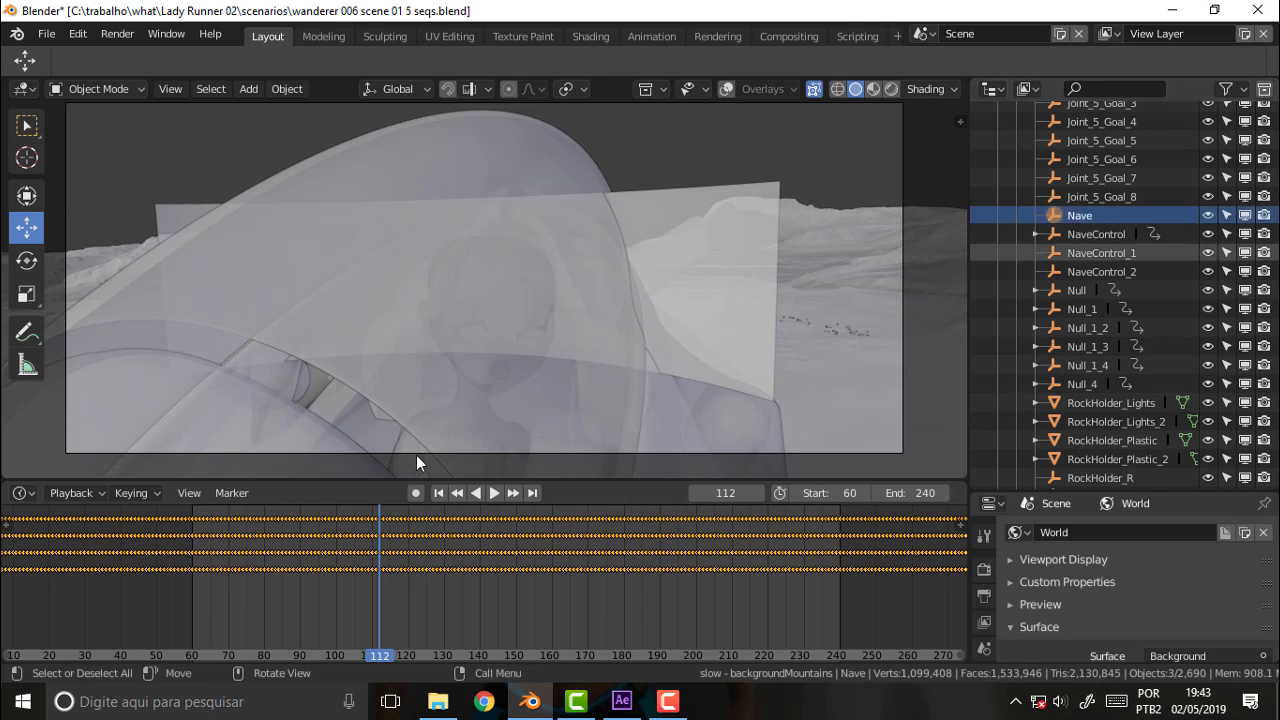
- Select all 24 objects parented in Nave's hierarchy with Select Grouped > Parent
{"action": "key", "text": "shift+g"}
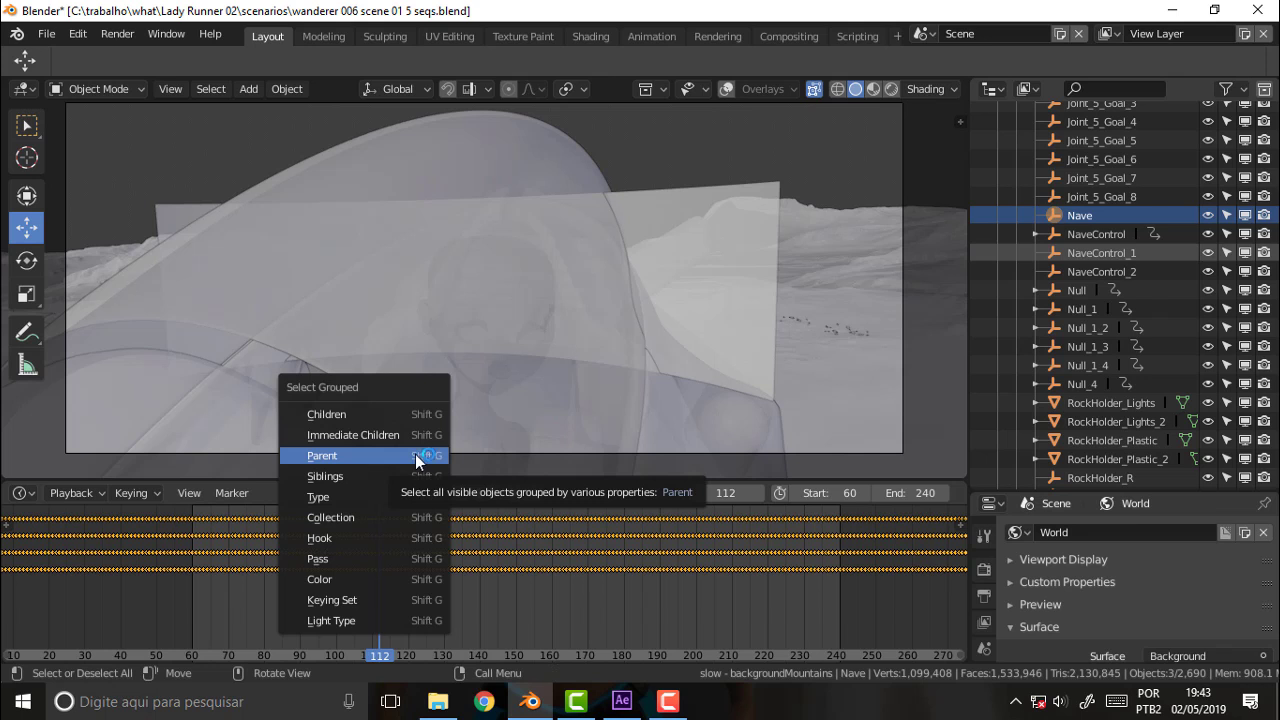
{"action": "left_click", "coordinate": [373, 435]}
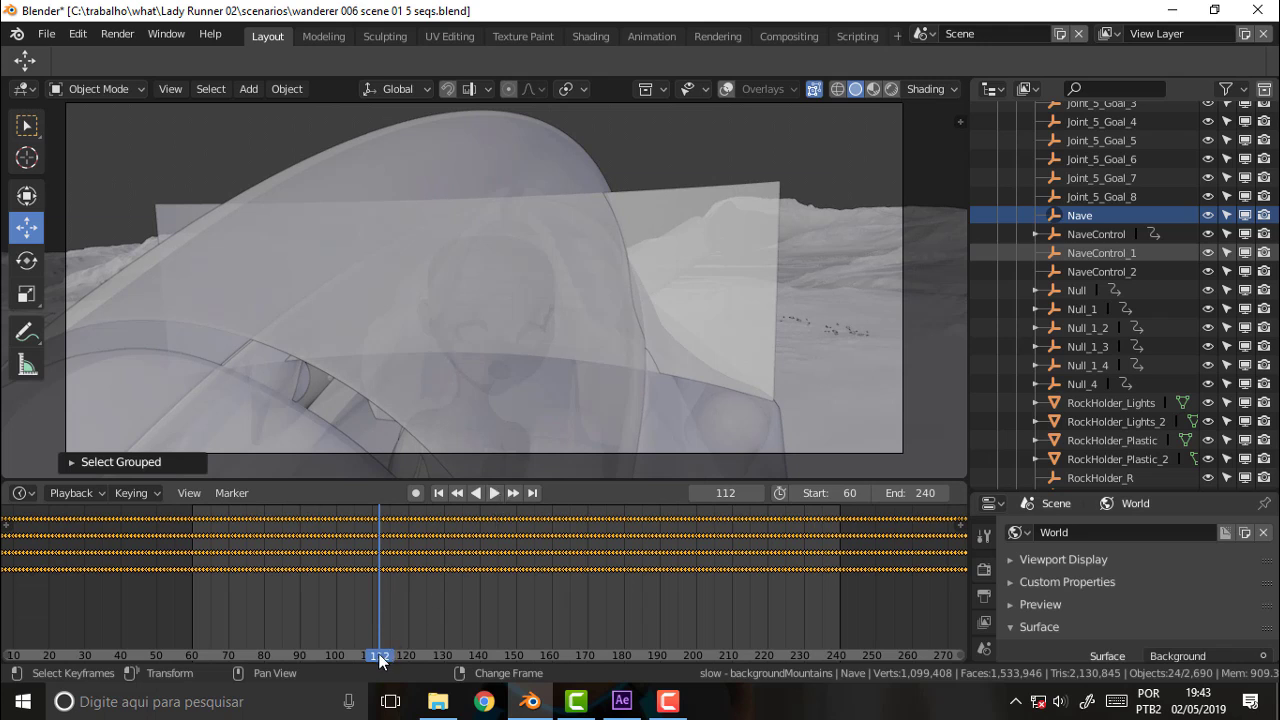
{"action": "scroll", "coordinate": [390, 650], "scroll_direction": "down", "scroll_amount": 1, "text": "ctrl"}
- Play the animation and stop it back on frame 112
{"action": "key", "text": "ctrl+shift+space"}
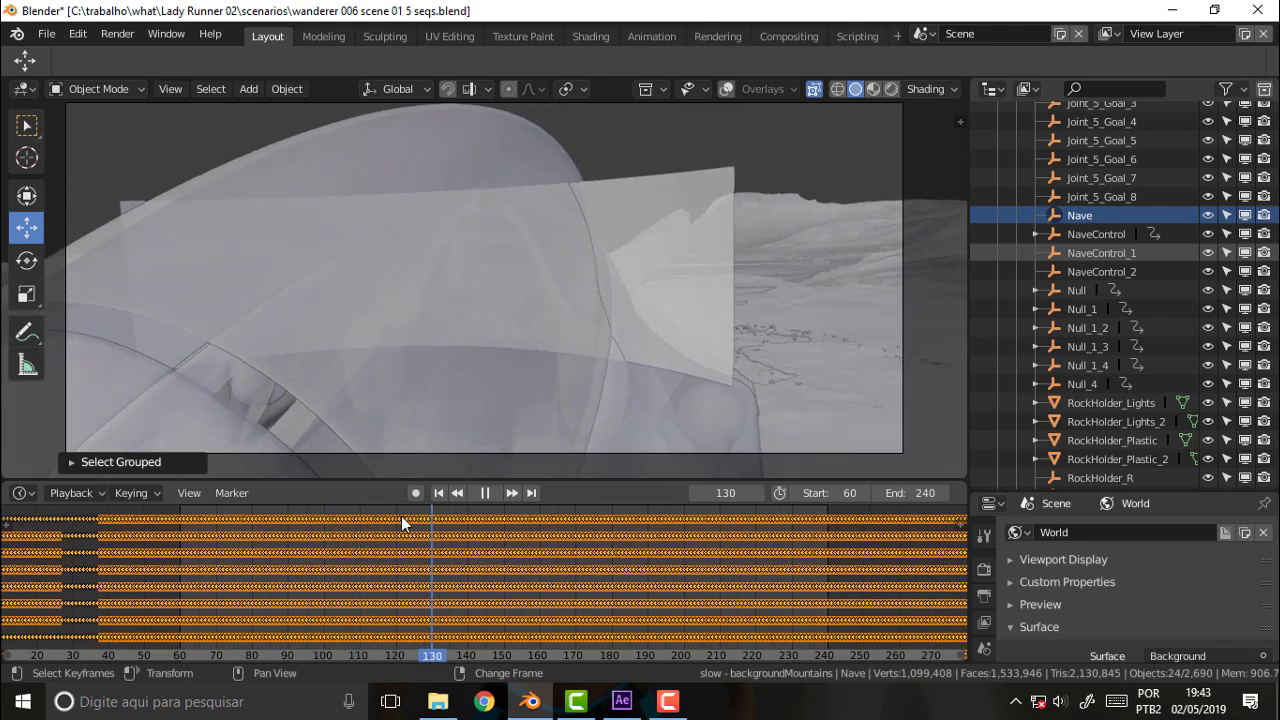
{"action": "right_click_drag", "start_coordinate": [365, 521], "coordinate": [368, 526]}
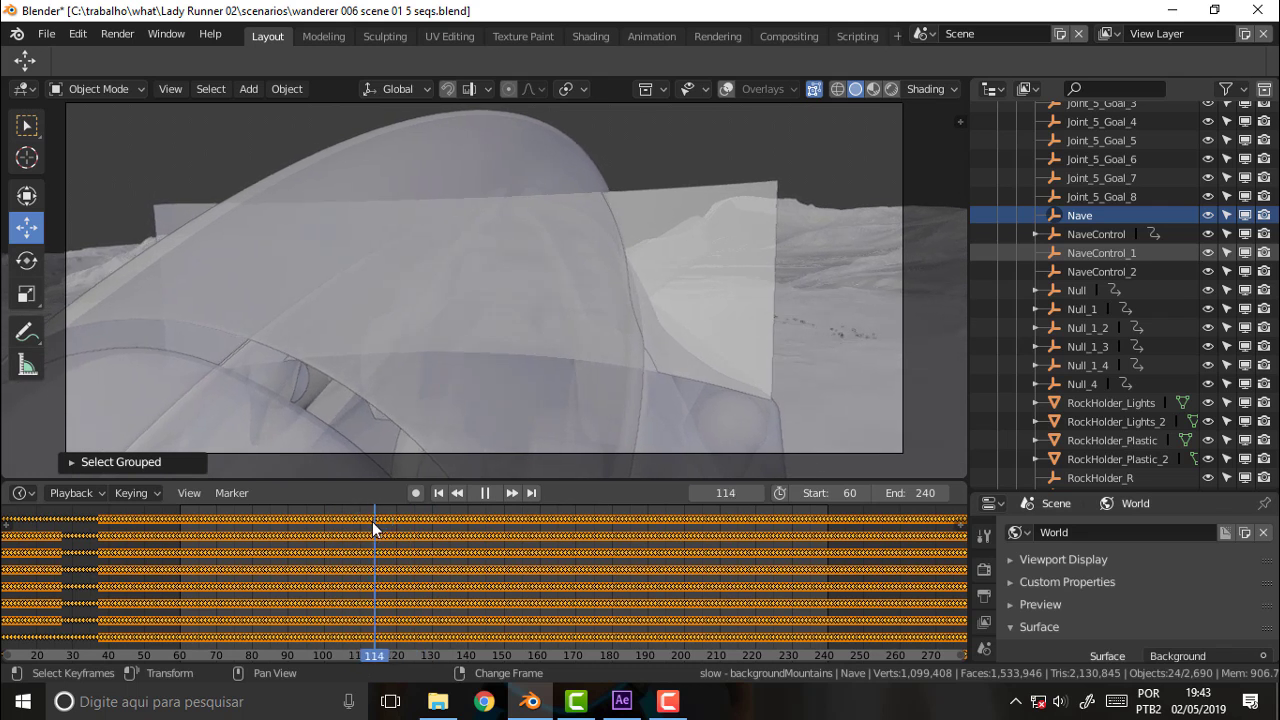
{"action": "key", "text": "space"}
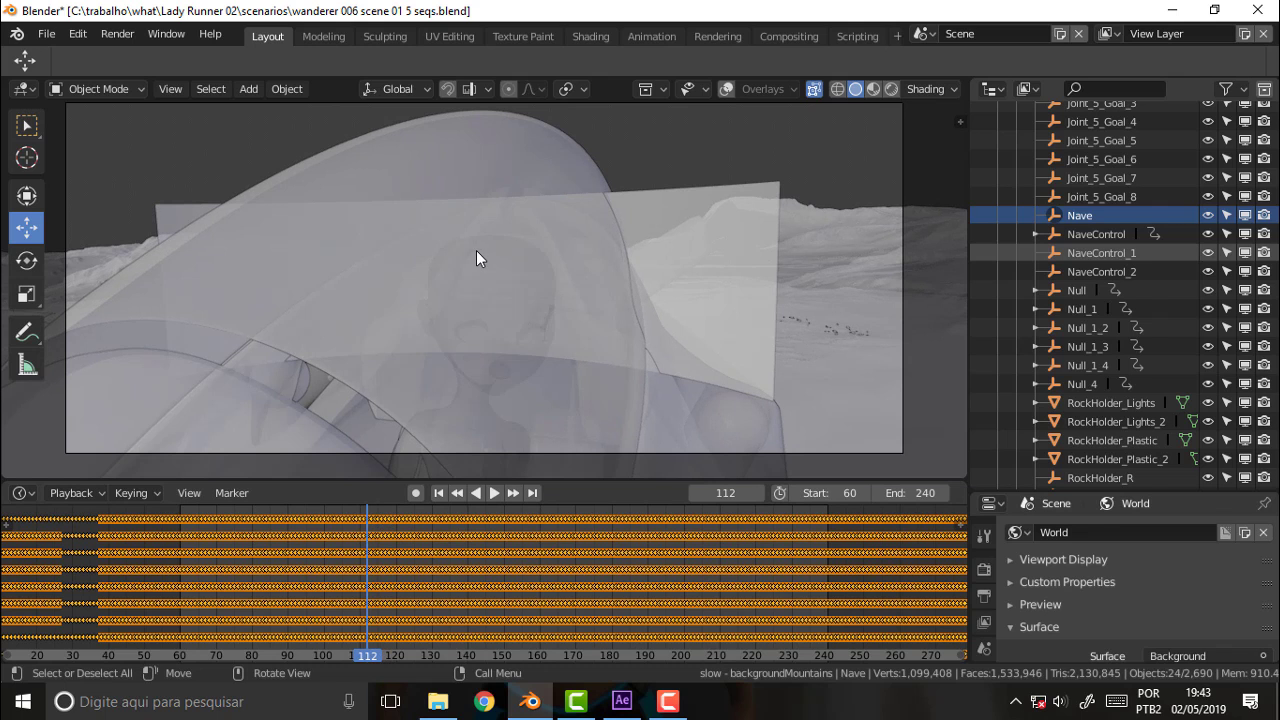
{"action": "key", "text": "s"}
{"action": "key", "text": "Escape"}
- Switch the viewport to rendered shading to preview the cockpit over Mars terrain
{"action": "key", "text": "z"}
{"action": "left_click", "coordinate": [553, 233]}
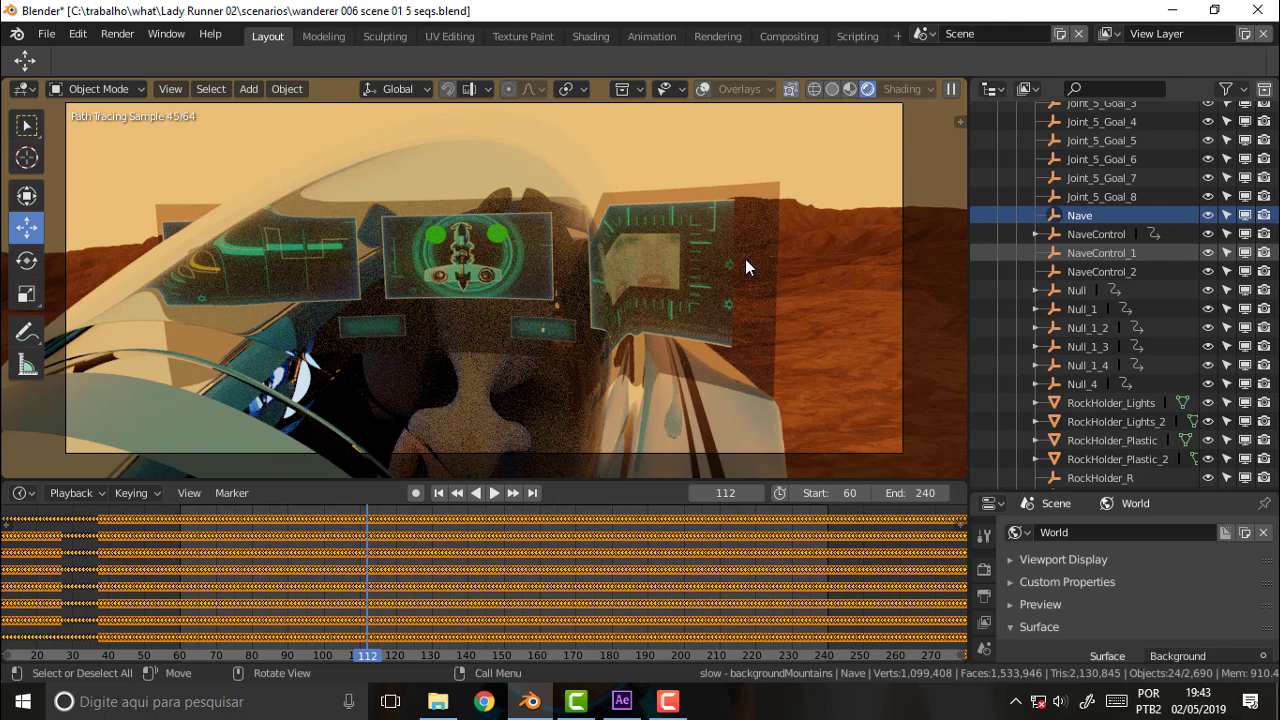
{"action": "key", "text": "ctrl+z"}
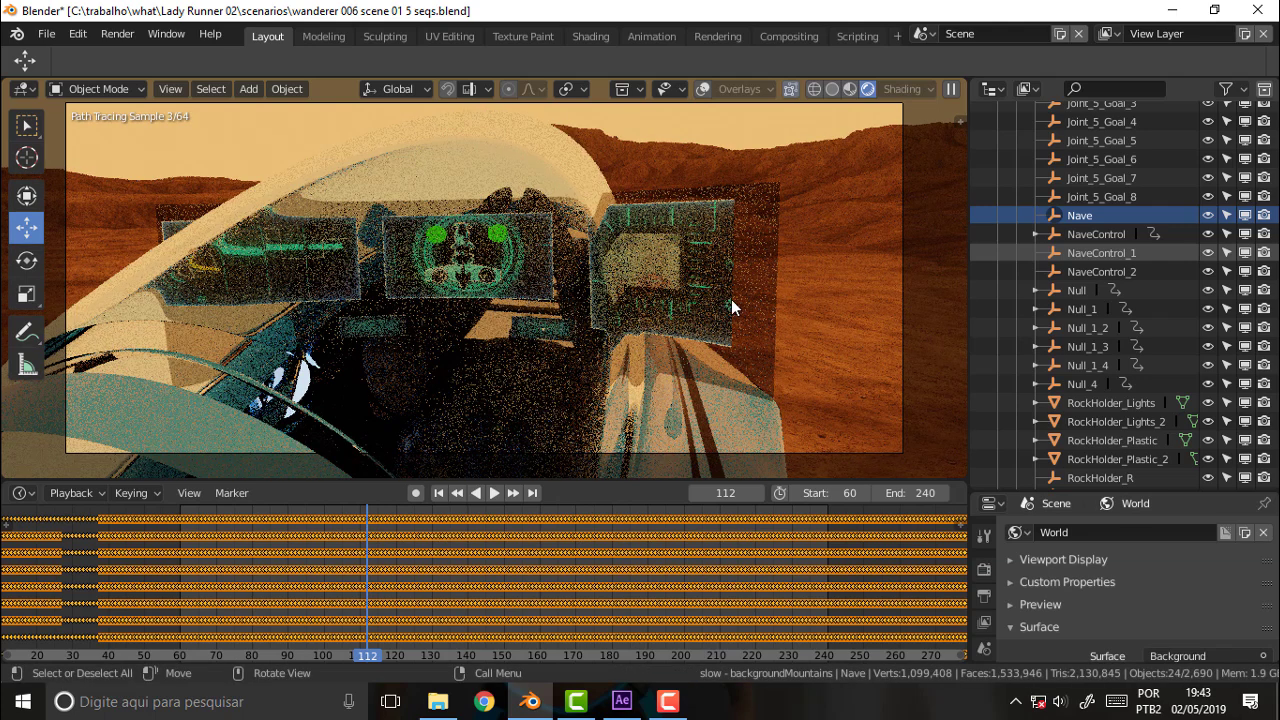
{"action": "key", "text": "ctrl+z"}
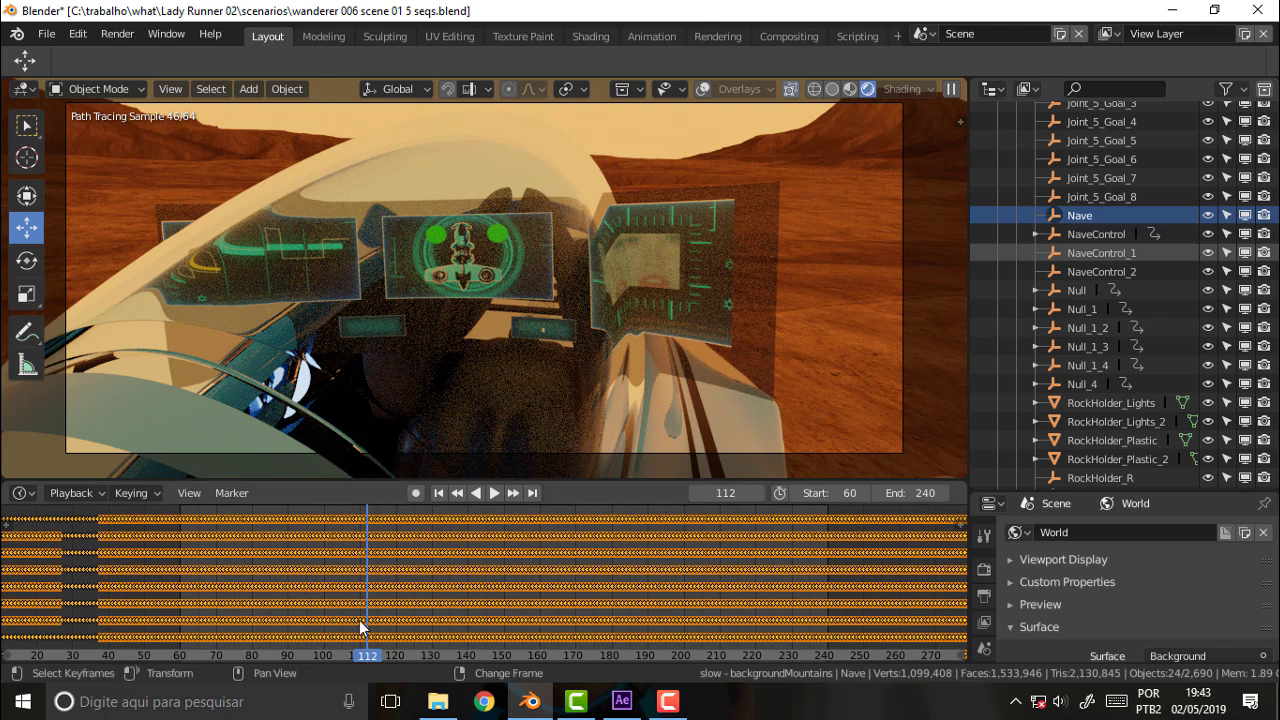
- Play and scrub the animation to stop on frame 98, then switch to top view
{"action": "left_click", "coordinate": [498, 490]}
{"action": "mouse_move", "coordinate": [379, 659]}
{"action": "left_mouse_down"}
{"action": "mouse_move", "coordinate": [308, 665]}
{"action": "mouse_move", "coordinate": [317, 660]}
{"action": "left_mouse_up"}
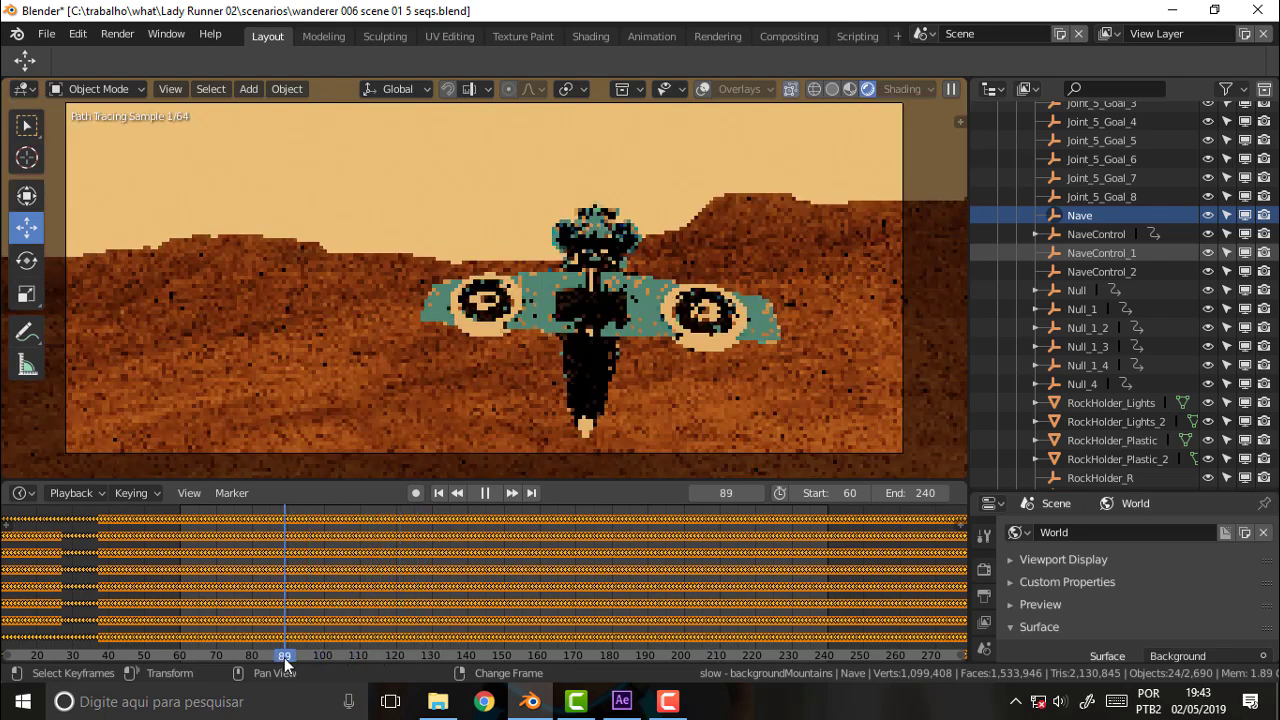
{"action": "key", "text": "space"}
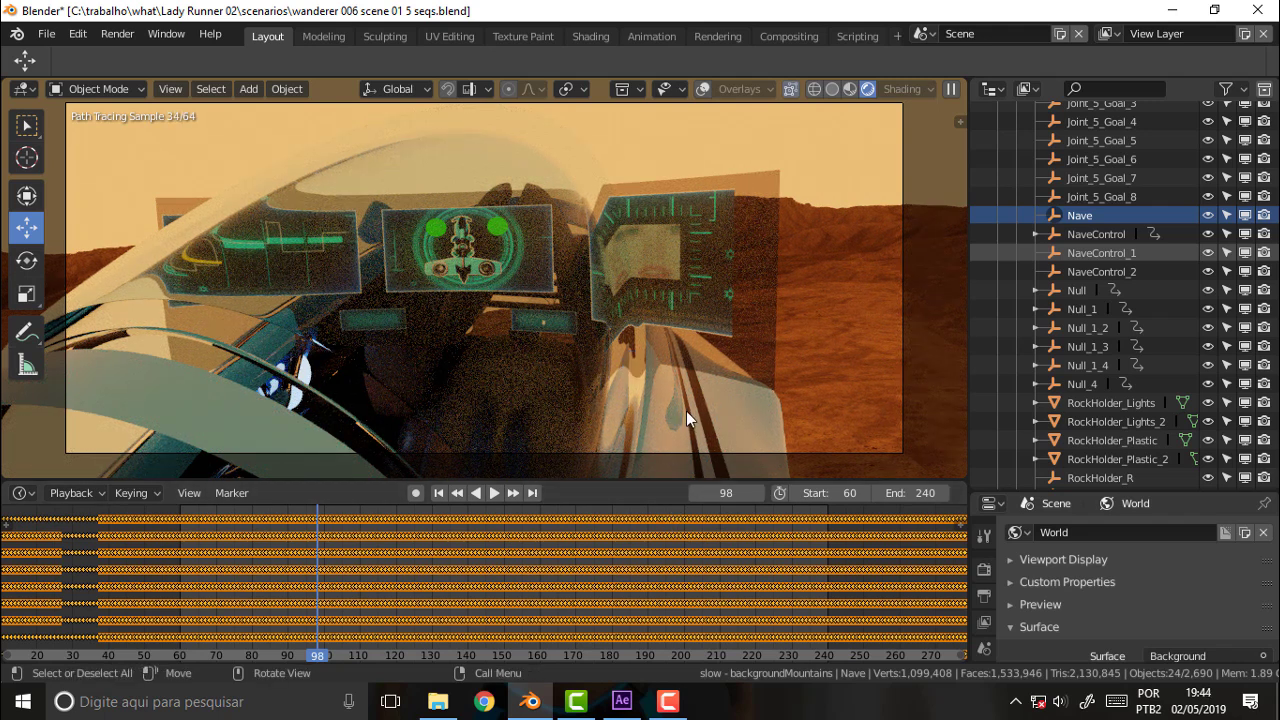
{"action": "key", "text": "KP_7"}
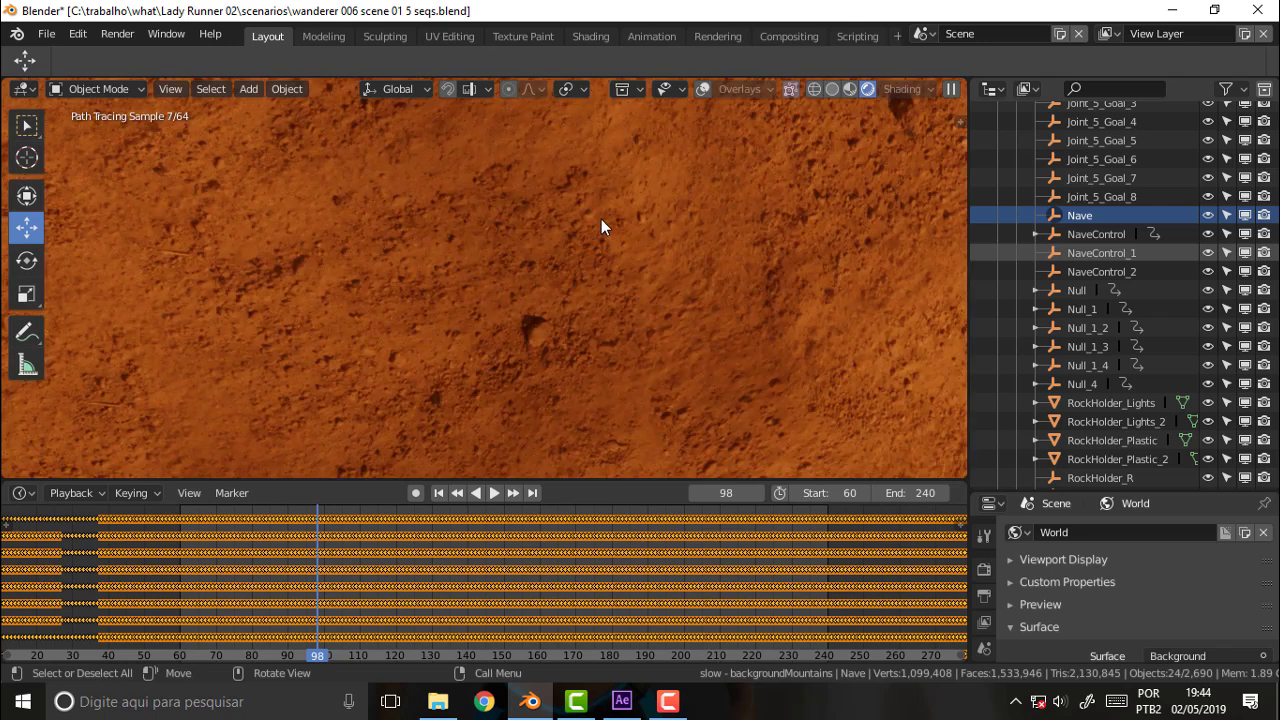
{"action": "scroll", "coordinate": [646, 283], "scroll_direction": "down", "scroll_amount": 3}
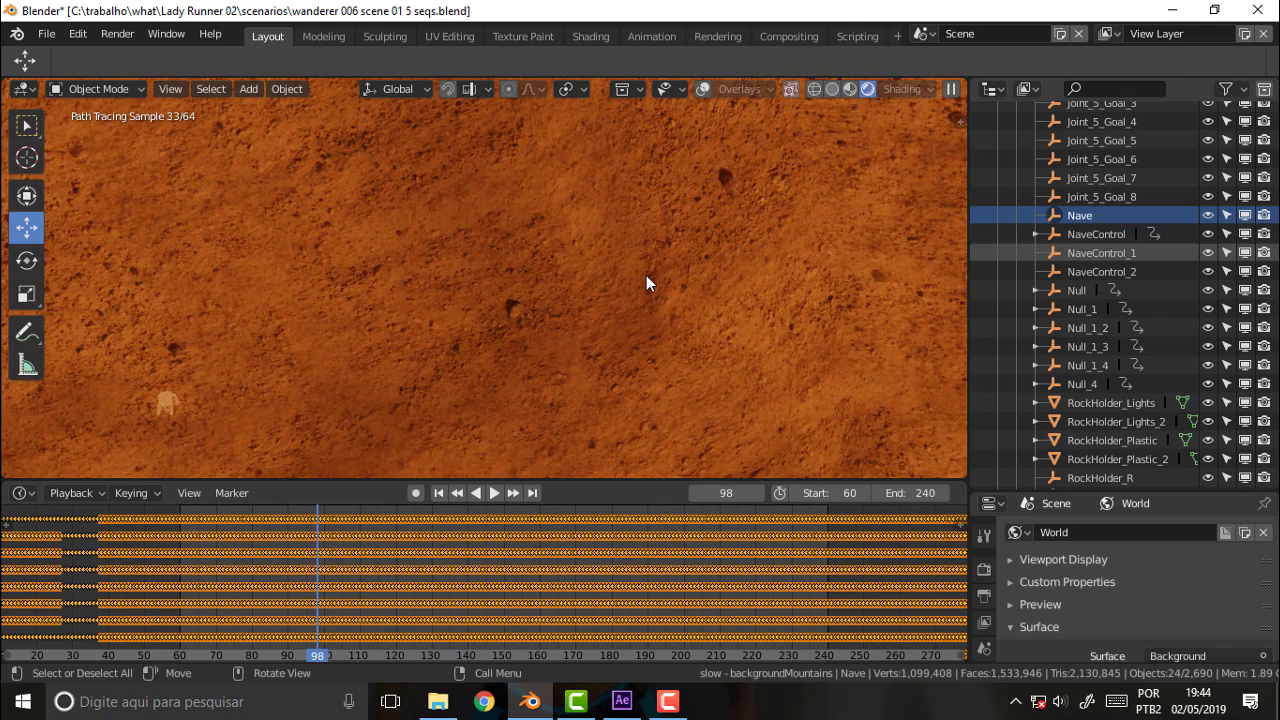
- Return to solid shading, make Pullip_1025 active, and stop playback at frame 113
{"action": "key", "text": "z"}
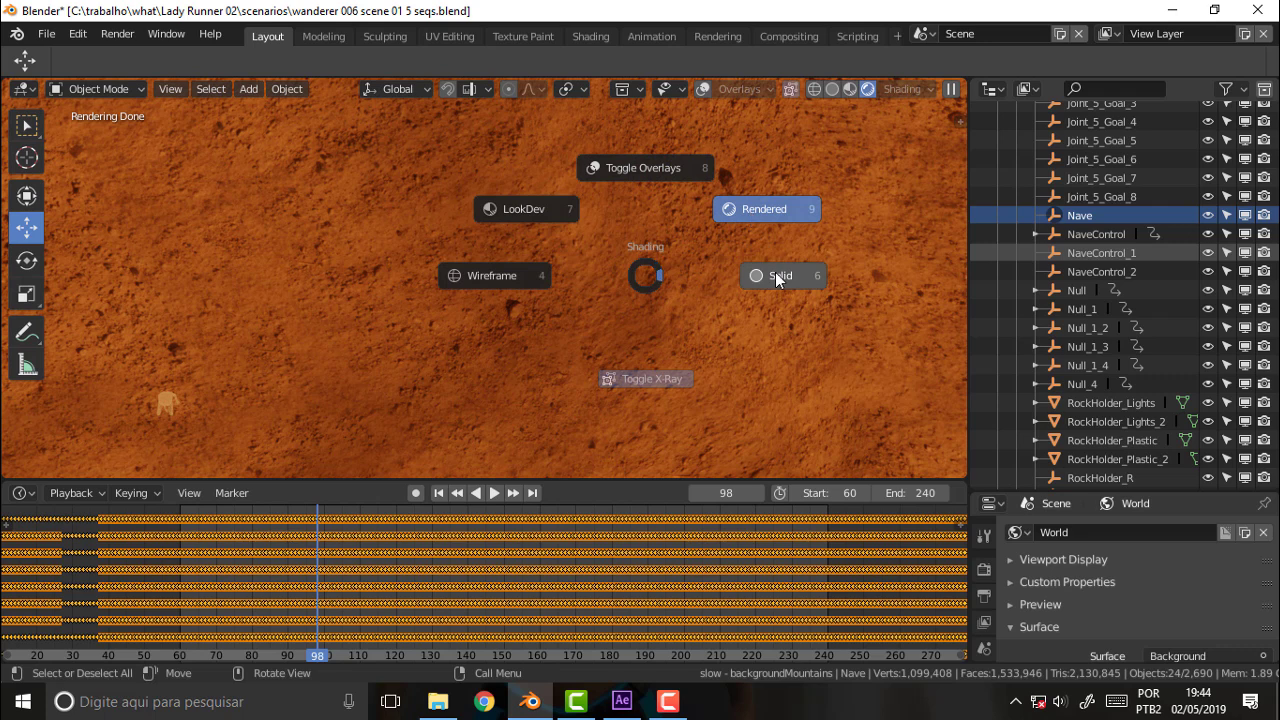
{"action": "left_click", "coordinate": [779, 277]}
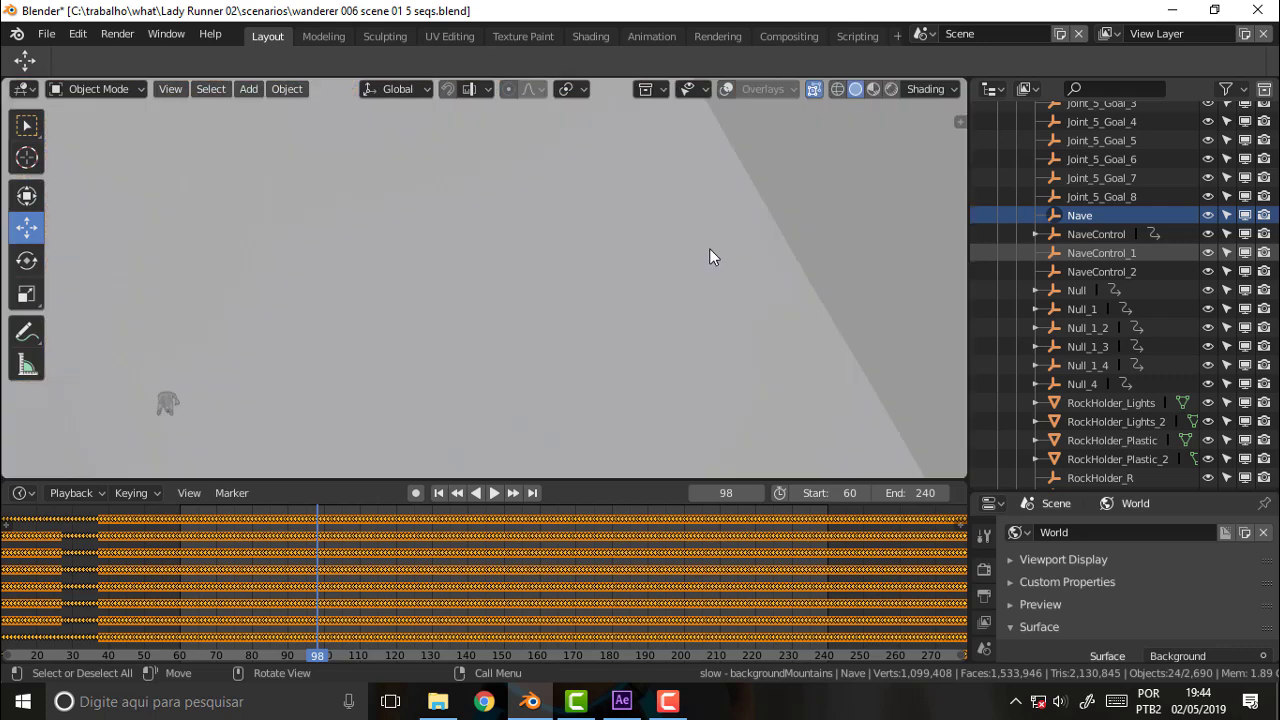
{"action": "left_click", "coordinate": [166, 403]}
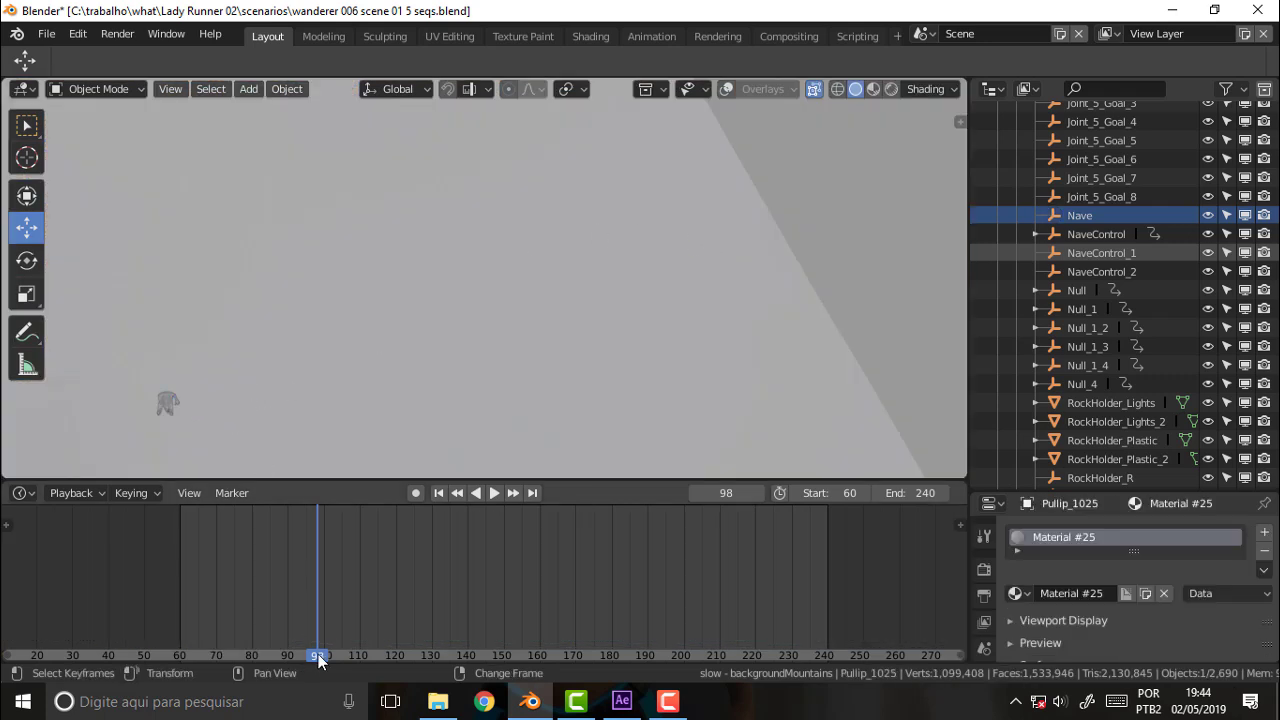
{"action": "scroll", "coordinate": [318, 654], "scroll_direction": "down", "scroll_amount": 1, "text": "ctrl"}
{"action": "key", "text": "space"}
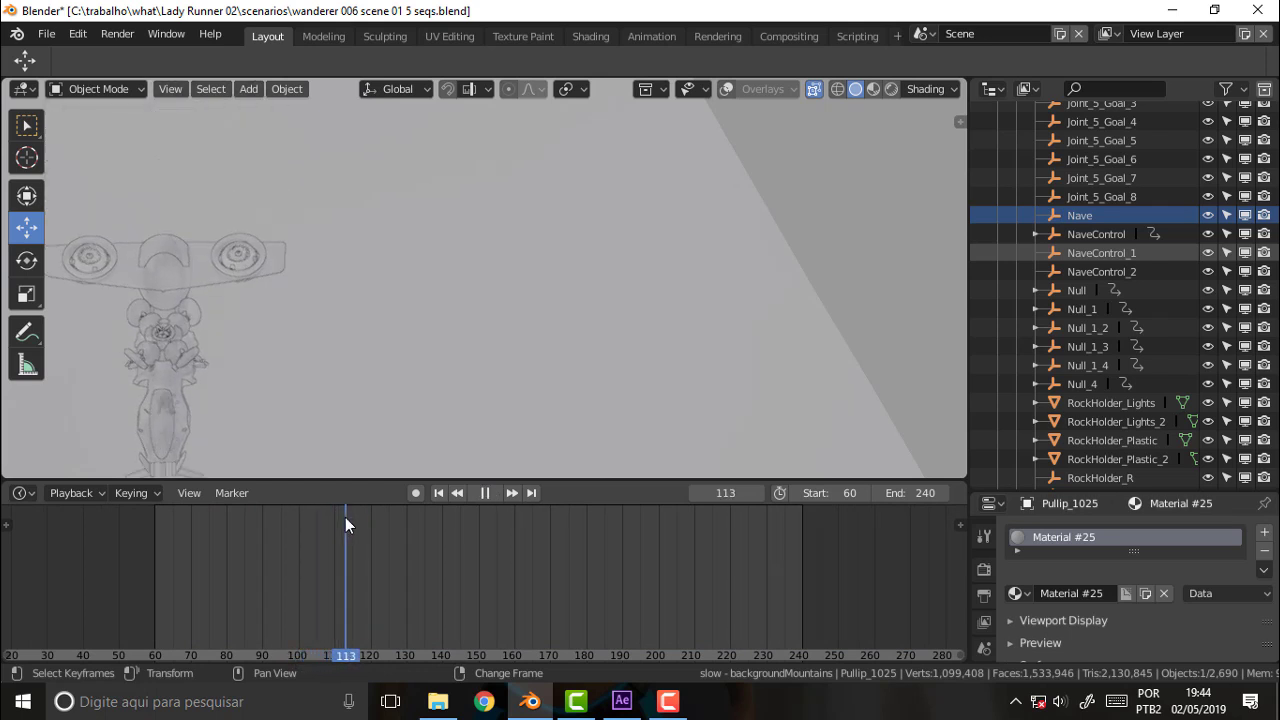
{"action": "key", "text": "space"}
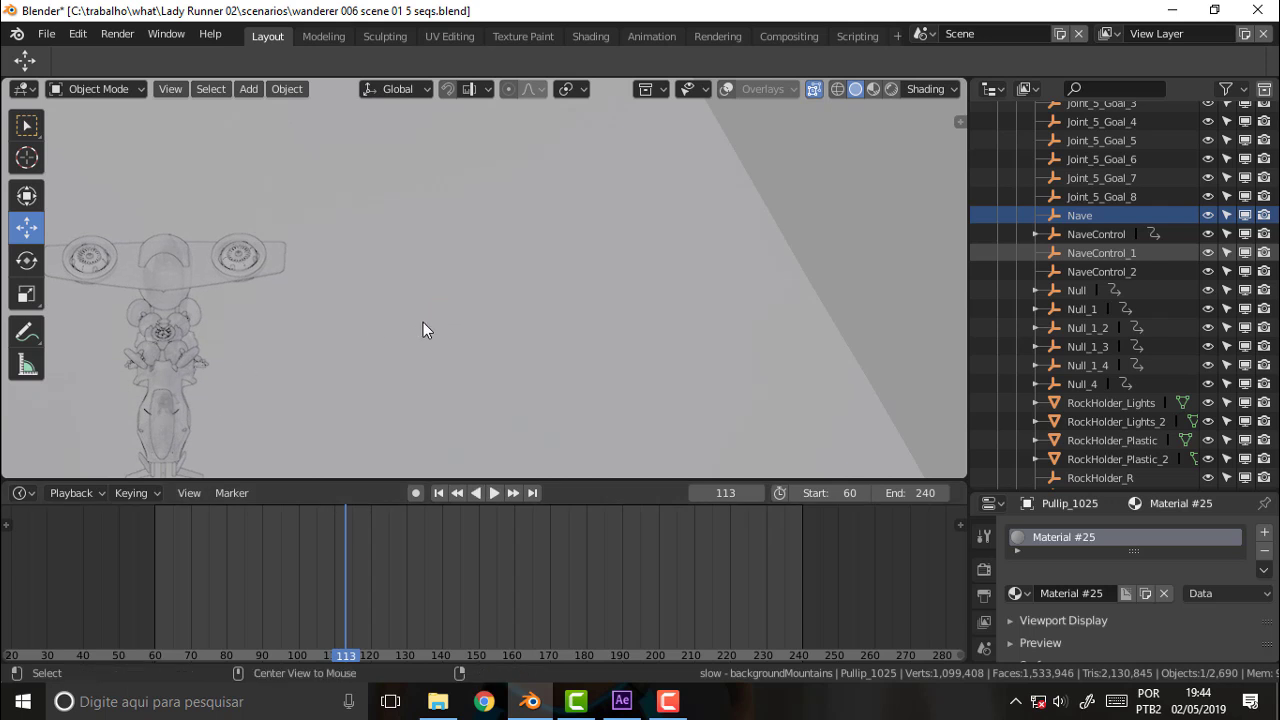
- Orbit and zoom to center the rider and ship from above
{"action": "middle_click_drag", "start_coordinate": [423, 322], "coordinate": [416, 311]}
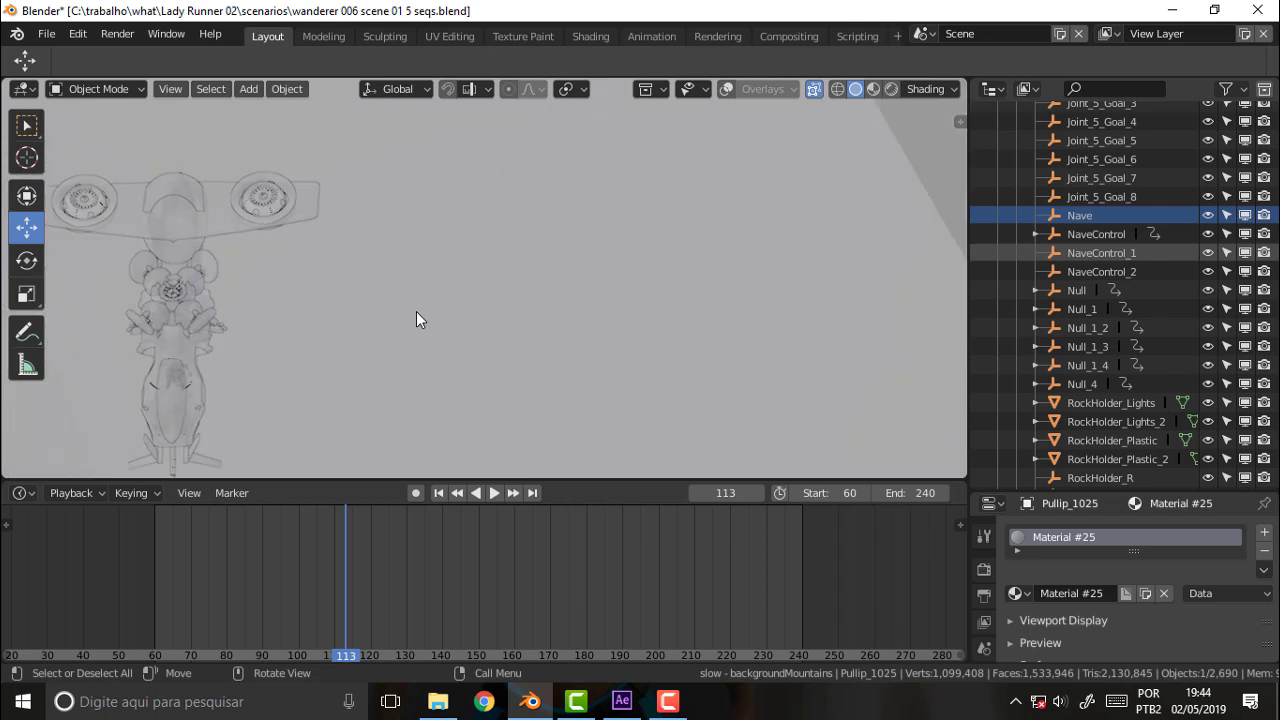
{"action": "scroll", "coordinate": [416, 319], "scroll_direction": "up", "scroll_amount": 2}
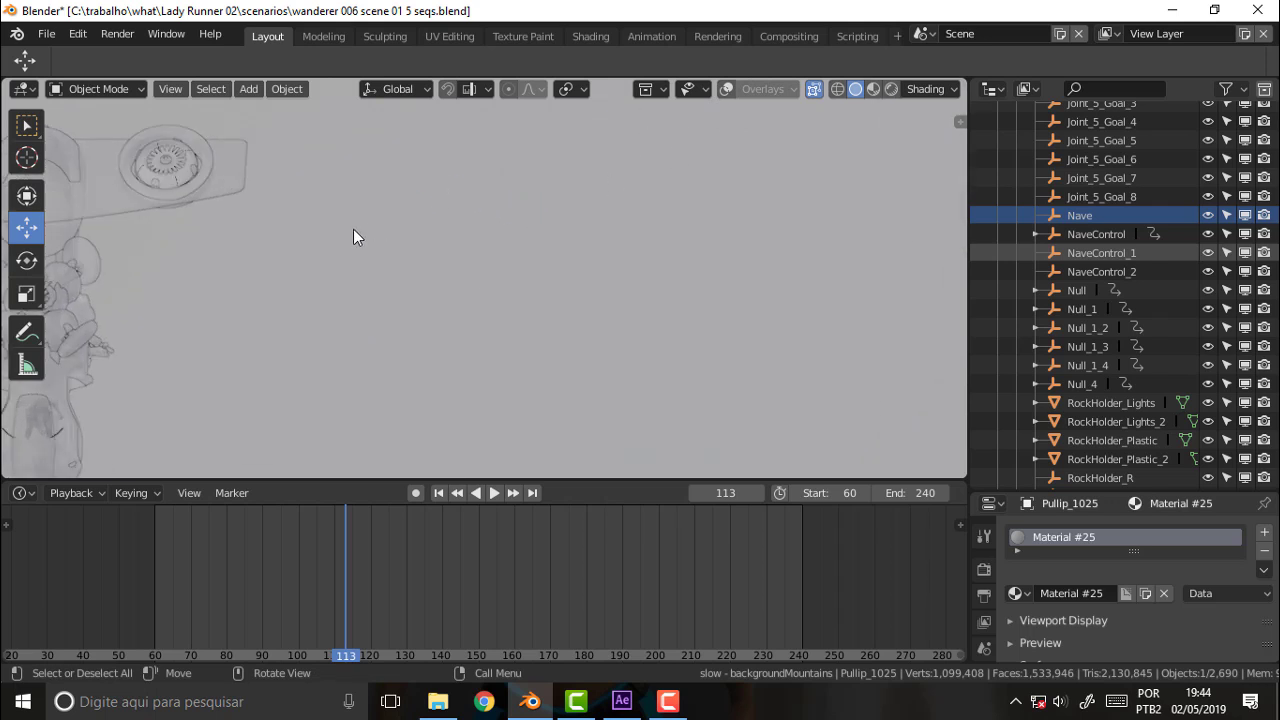
{"action": "mouse_move", "coordinate": [333, 245]}
{"action": "middle_mouse_down"}
{"action": "mouse_move", "coordinate": [669, 203]}
{"action": "mouse_move", "coordinate": [827, 125]}
{"action": "mouse_move", "coordinate": [743, 202]}
{"action": "middle_mouse_up"}
{"action": "scroll", "coordinate": [743, 194], "scroll_direction": "up", "scroll_amount": 2}
{"action": "scroll", "coordinate": [741, 214], "scroll_direction": "up", "scroll_amount": 5}
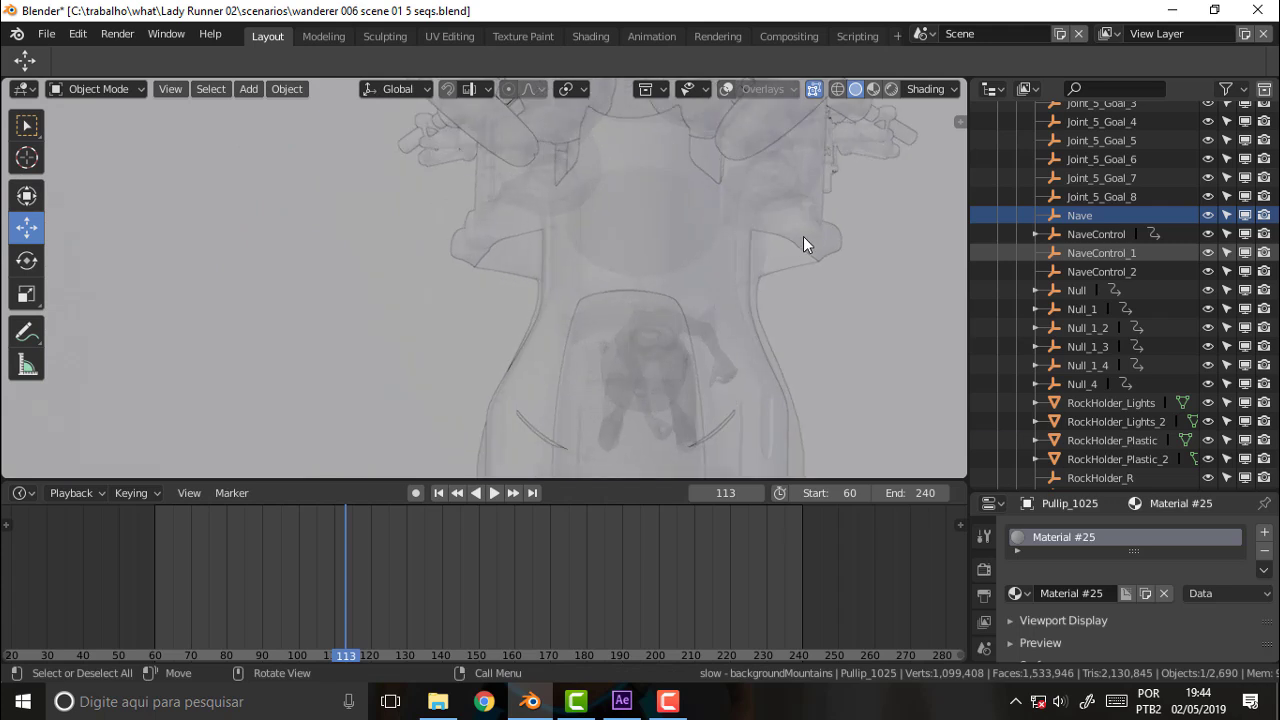
{"action": "scroll", "coordinate": [806, 245], "scroll_direction": "up", "scroll_amount": 2}
{"action": "scroll", "coordinate": [810, 246], "scroll_direction": "down", "scroll_amount": 10}
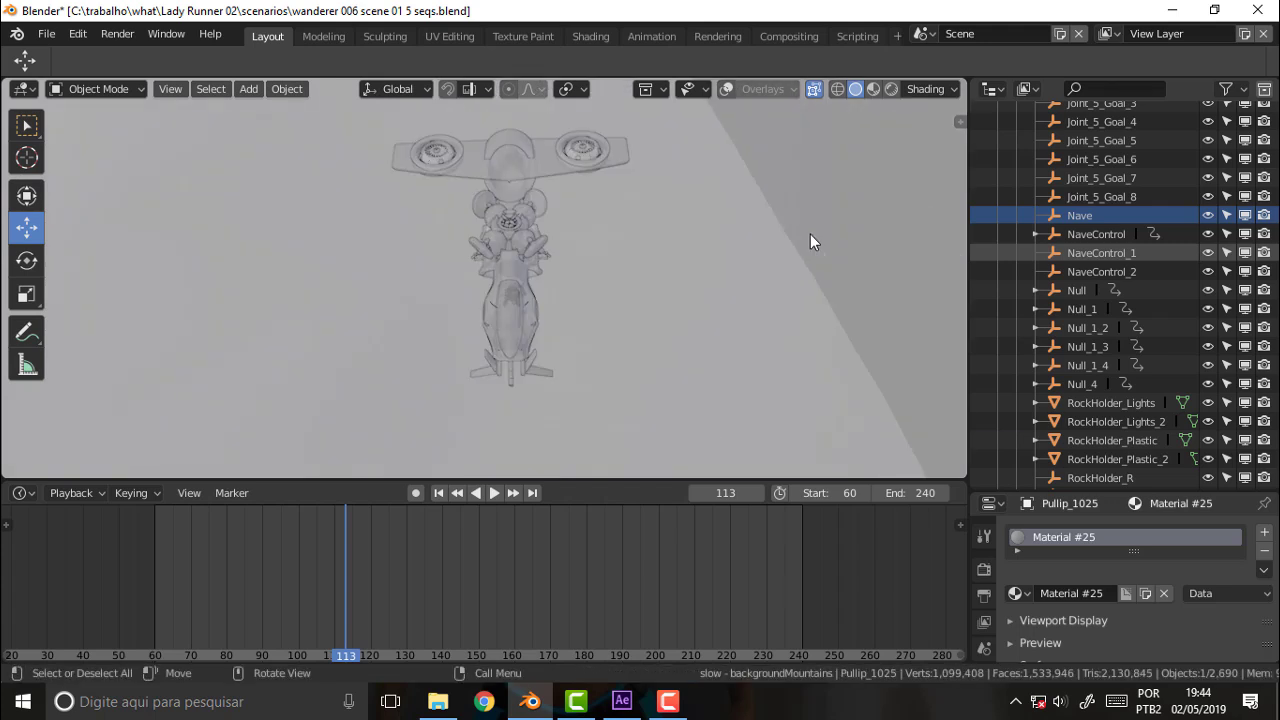
{"action": "scroll", "coordinate": [808, 229], "scroll_direction": "up", "scroll_amount": 3}
- Orbit to a close side view of the seated pilot and make Cockpit_glass active
{"action": "mouse_move", "coordinate": [806, 229]}
{"action": "middle_mouse_down"}
{"action": "mouse_move", "coordinate": [714, 191]}
{"action": "mouse_move", "coordinate": [604, 120]}
{"action": "mouse_move", "coordinate": [511, 452]}
{"action": "mouse_move", "coordinate": [632, 429]}
{"action": "mouse_move", "coordinate": [656, 454]}
{"action": "mouse_move", "coordinate": [752, 432]}
{"action": "middle_mouse_up"}
{"action": "scroll", "coordinate": [685, 337], "scroll_direction": "up", "scroll_amount": 3}
{"action": "mouse_move", "coordinate": [716, 310]}
{"action": "middle_mouse_down"}
{"action": "mouse_move", "coordinate": [655, 306]}
{"action": "mouse_move", "coordinate": [629, 289]}
{"action": "middle_mouse_up"}
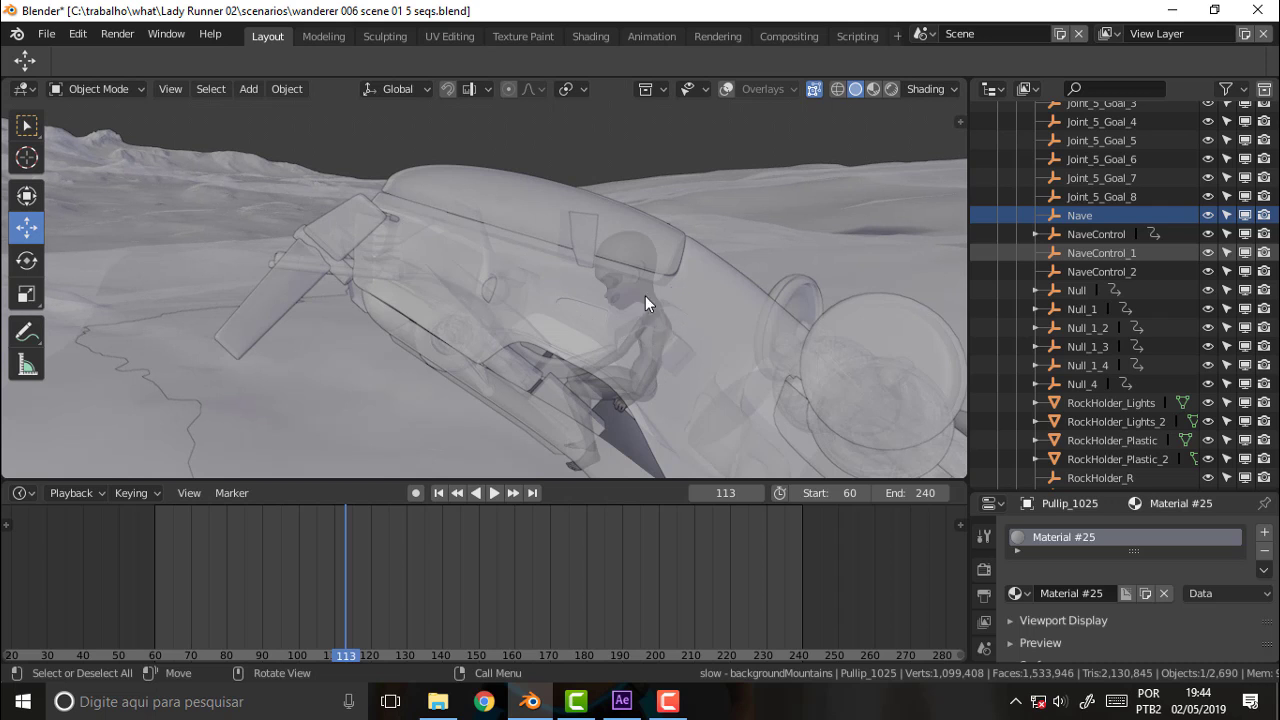
{"action": "left_click", "coordinate": [643, 232]}
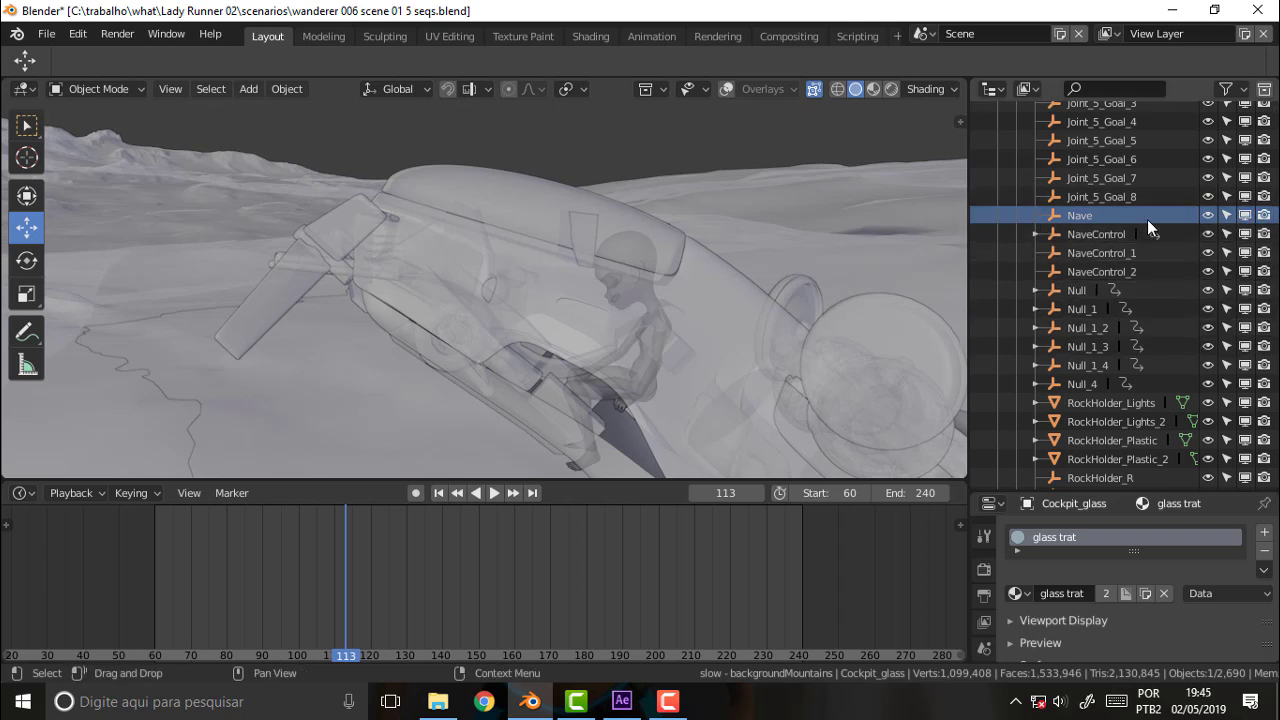
{"action": "scroll", "coordinate": [1147, 219], "scroll_direction": "up", "scroll_amount": 4}
{"action": "left_click", "coordinate": [668, 702]}
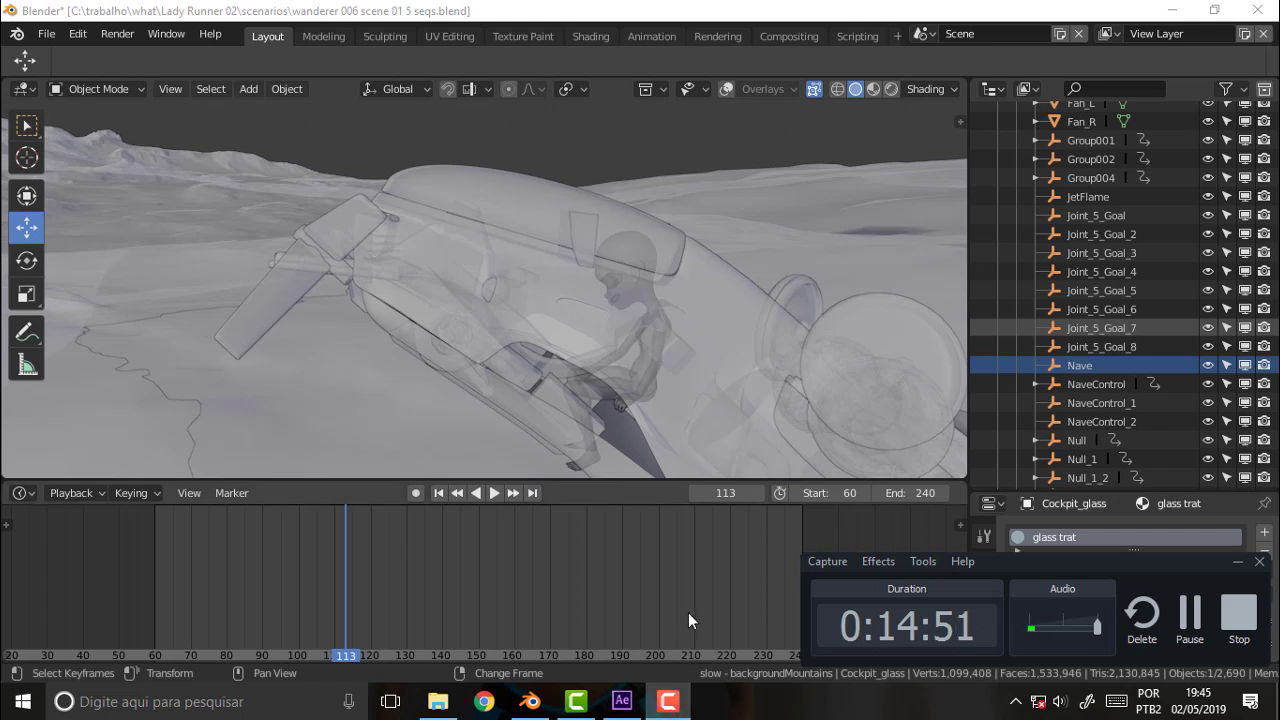